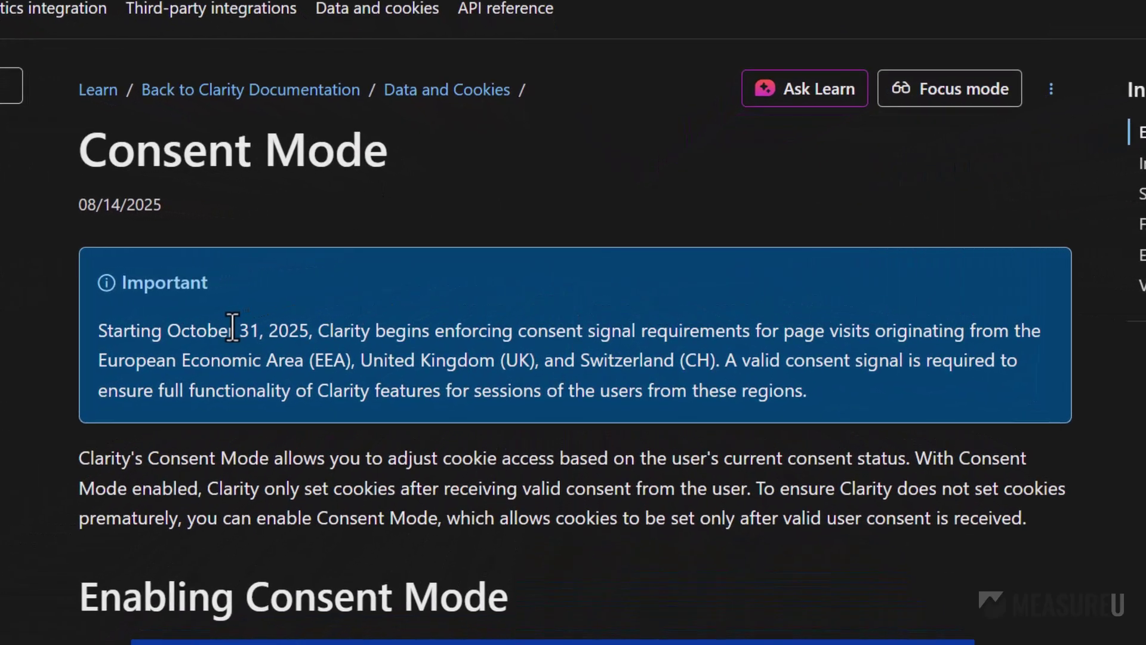
# Step: Read the Consent Mode enforcement note, then return to the Google Tag Manager tags list
pyautogui.moveTo(438, 281); pyautogui.dragTo(462, 280)
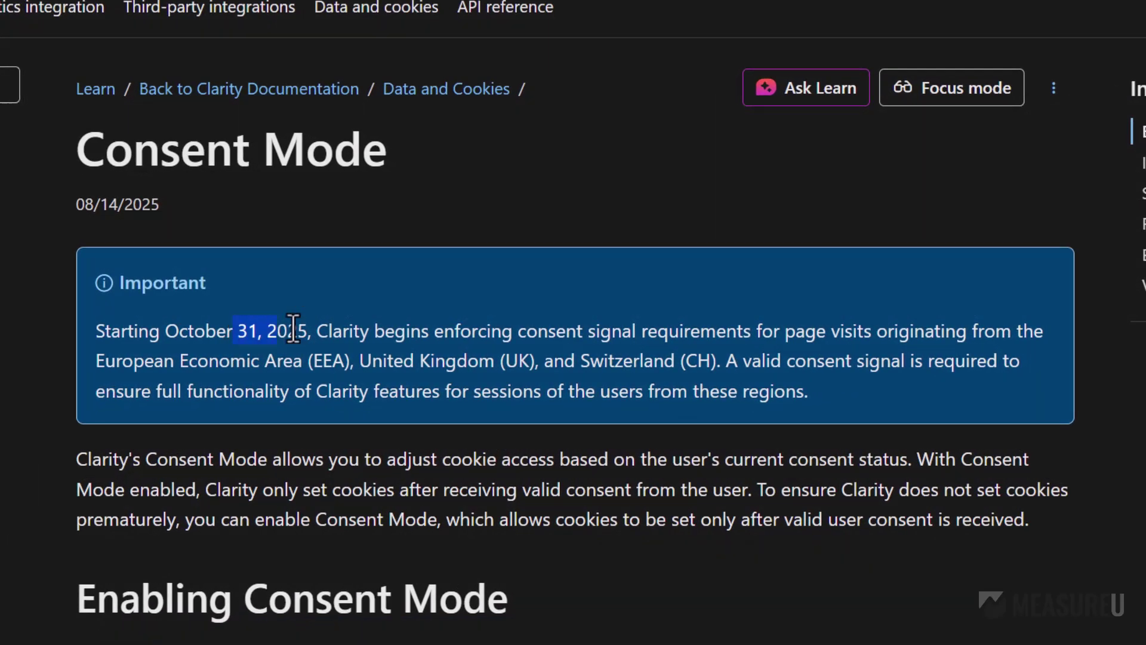
pyautogui.moveTo(293, 327); pyautogui.dragTo(1021, 352)
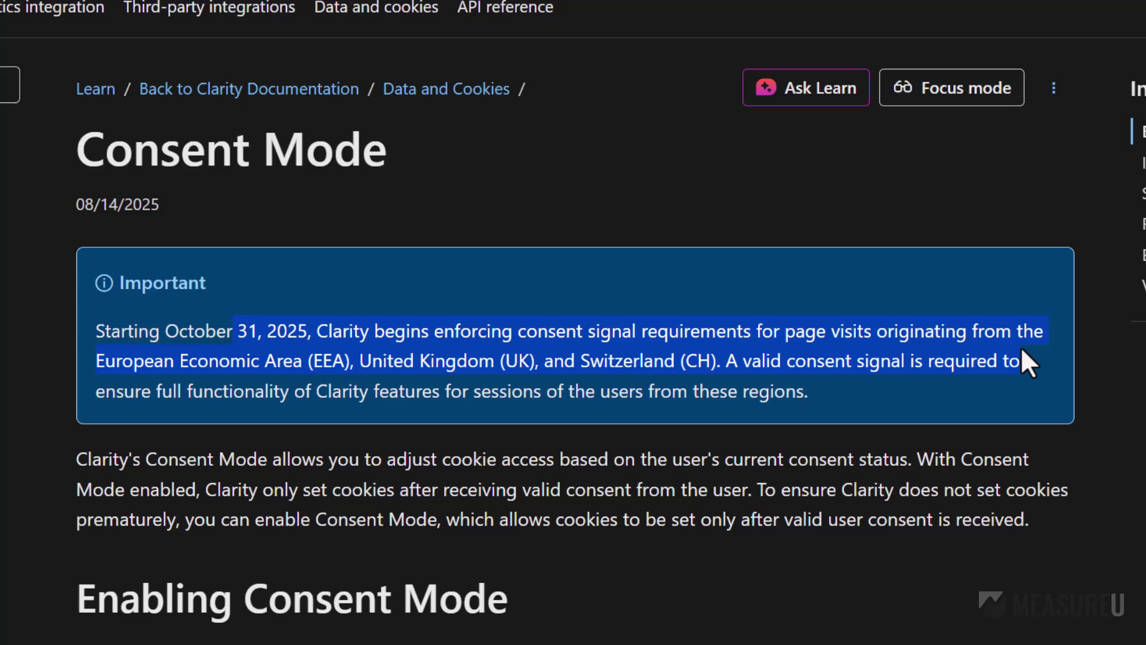
pyautogui.click(1022, 350)
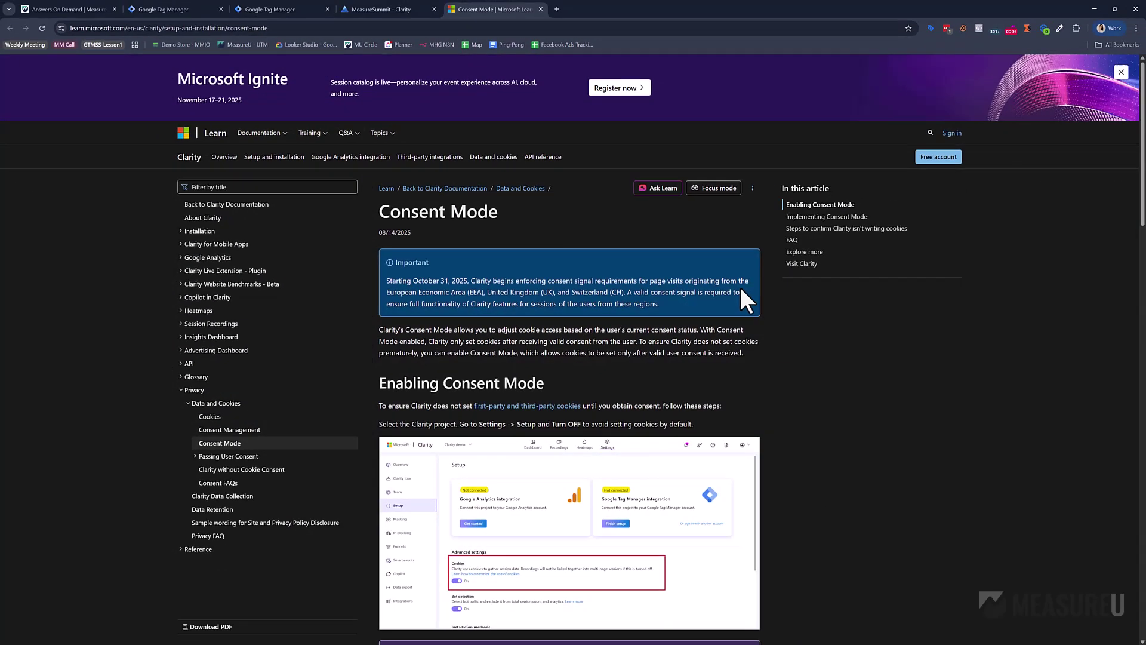
pyautogui.scroll(-2, 740, 291)
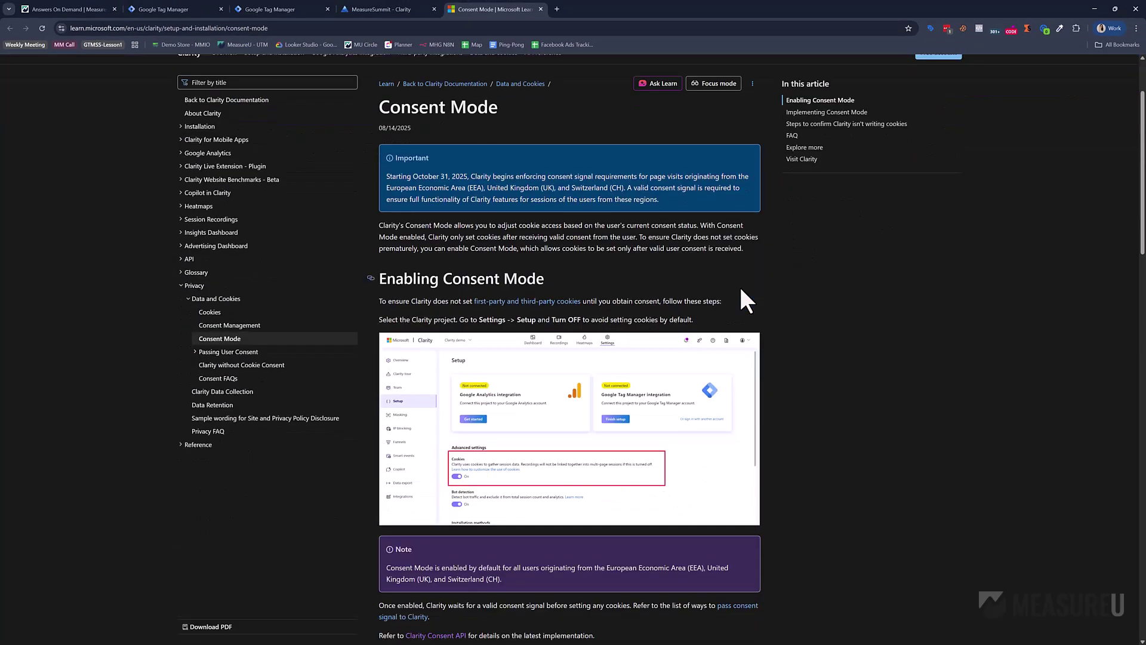
pyautogui.click(311, 10)
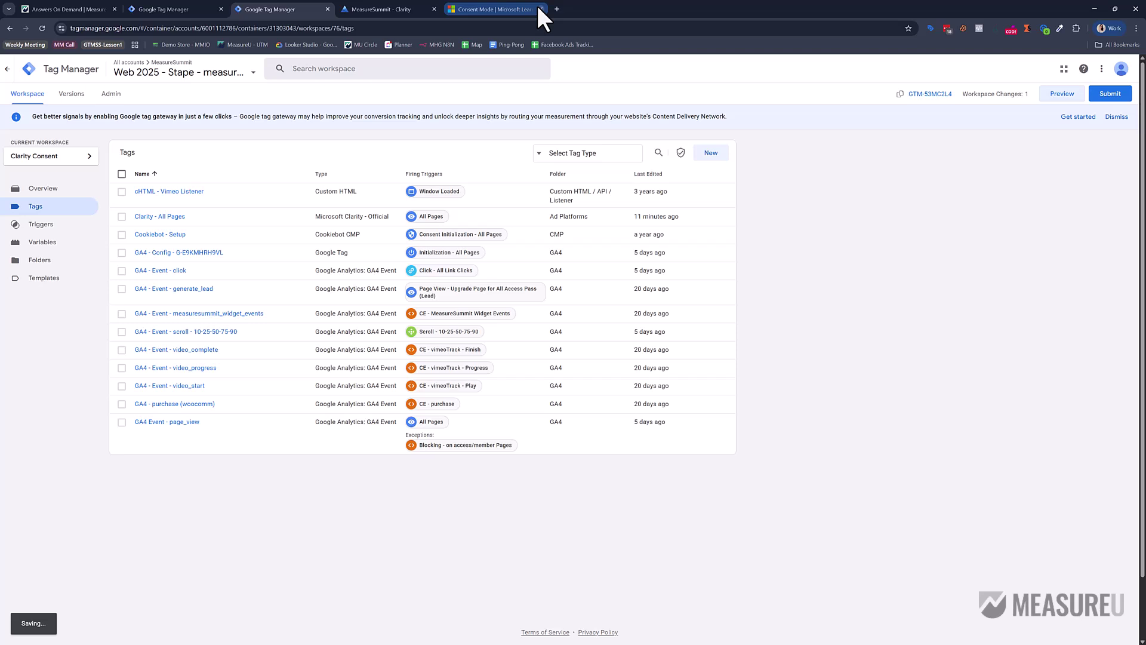
# Step: Load measuresummit.com in a new browser tab
pyautogui.click(554, 7)
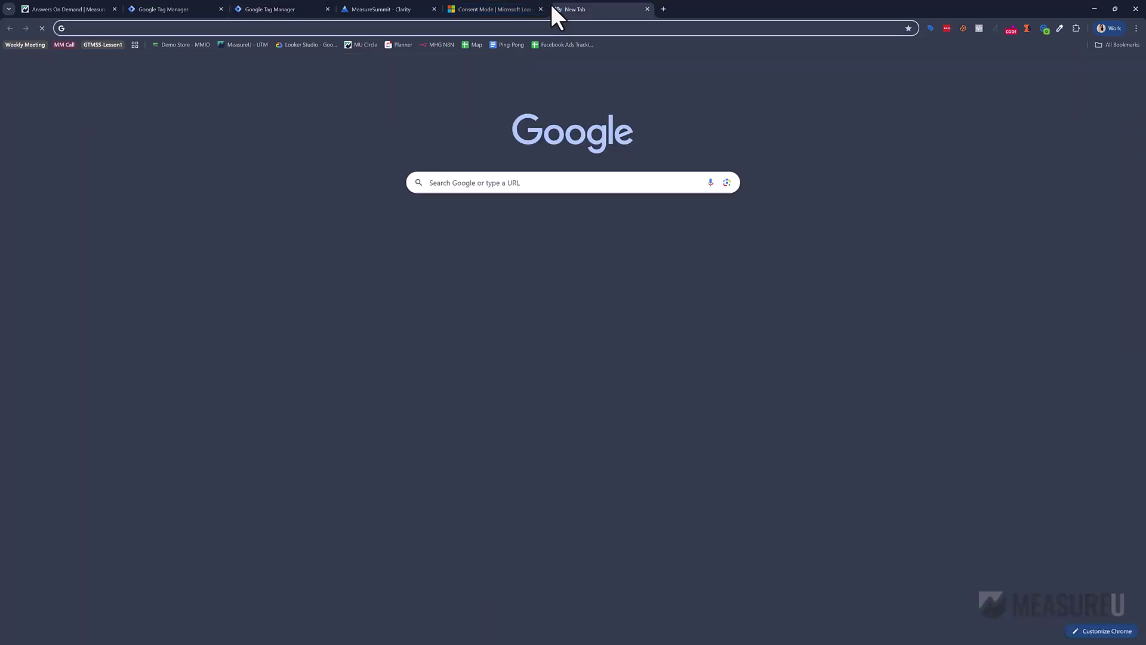
pyautogui.write('measuresummit.com')
pyautogui.press('Return')
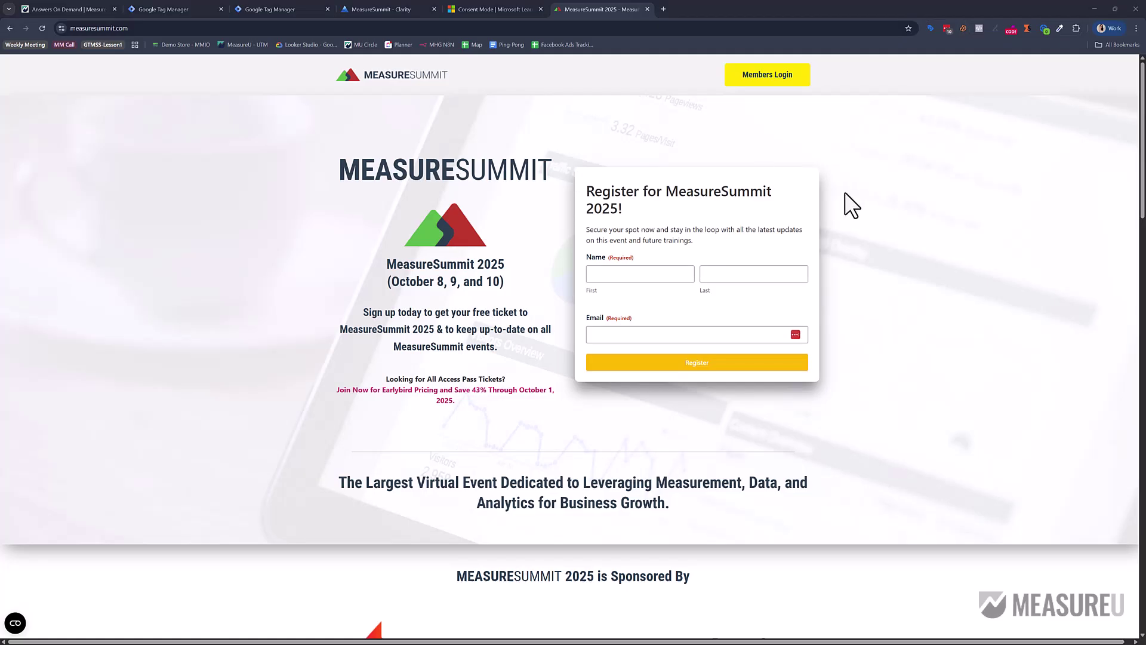
# Step: Delete all measuresummit.com cookies in Cookie-Editor and close the site's tab
pyautogui.click(963, 28)
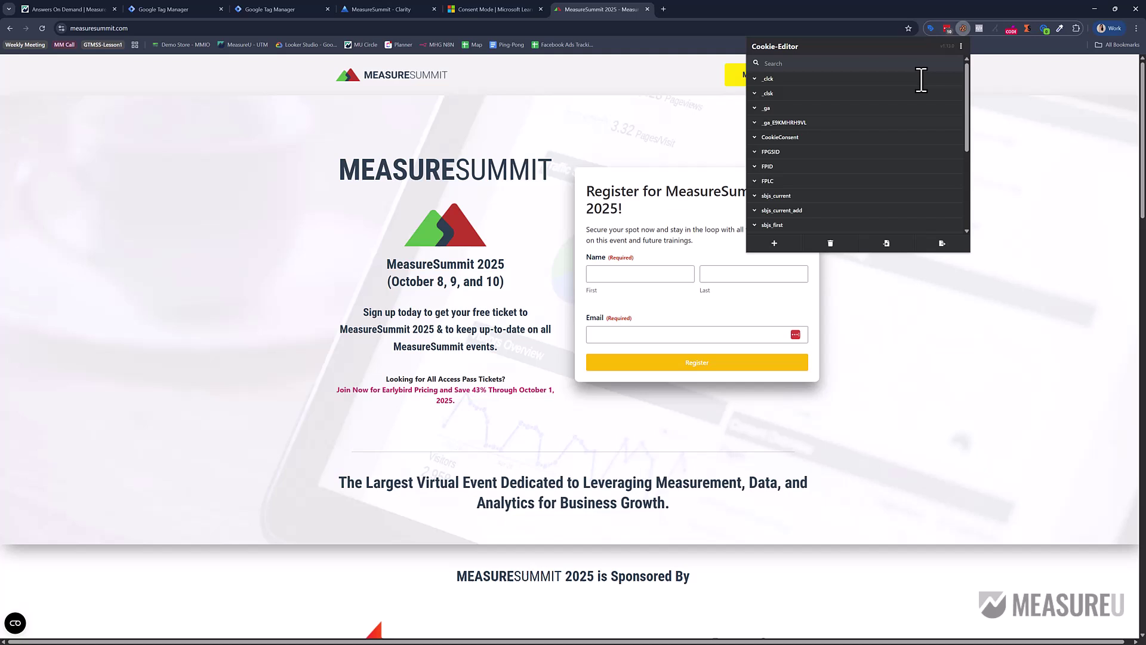
pyautogui.click(833, 254)
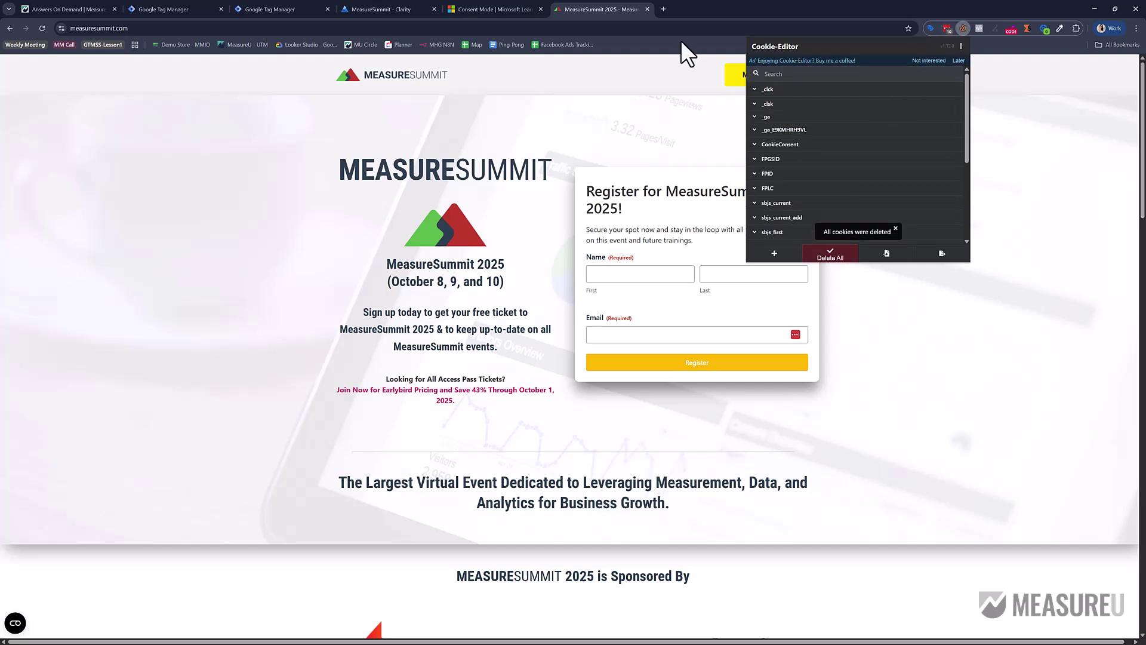
pyautogui.click(647, 9)
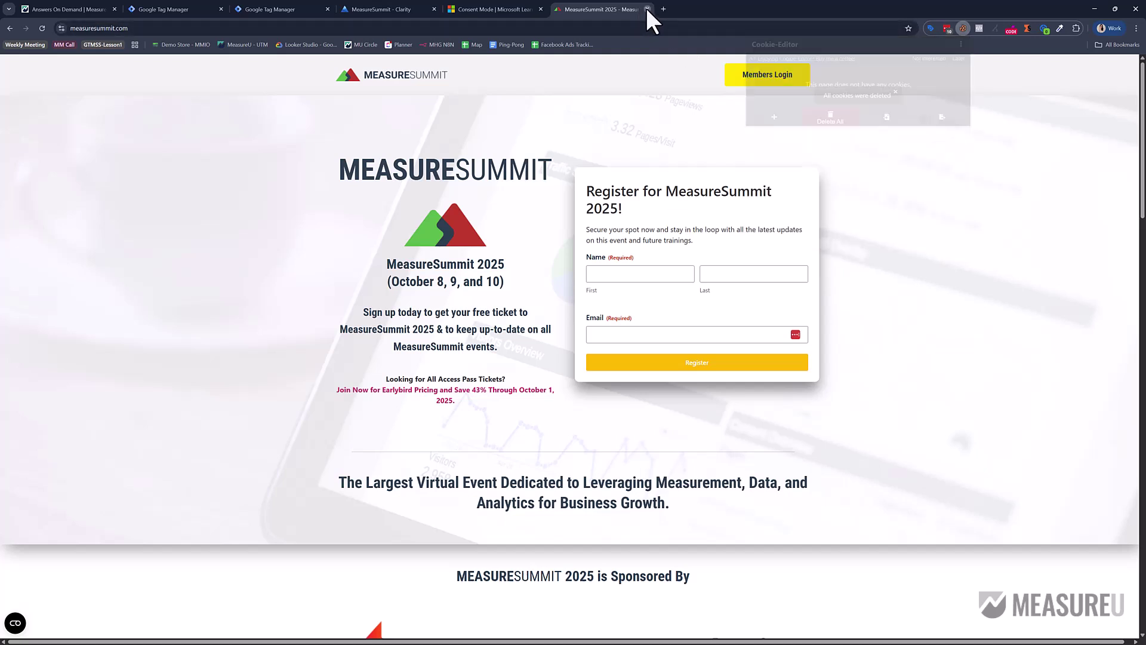
pyautogui.click(646, 8)
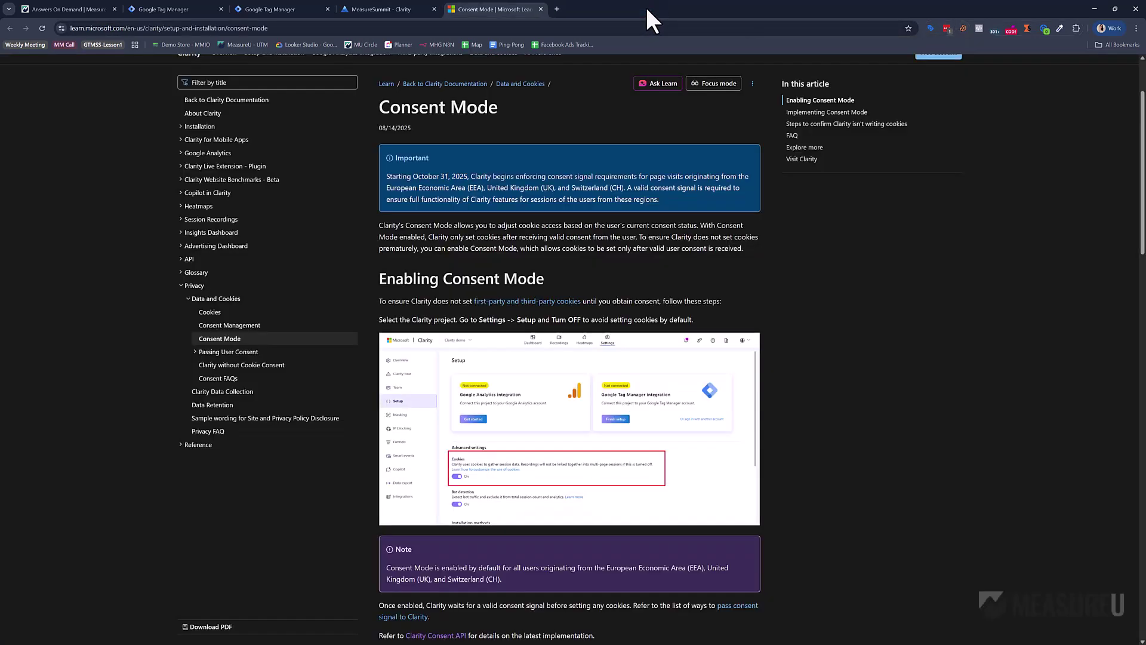
# Step: Start GTM Preview and connect Tag Assistant to the MeasureSummit get-all-access-pass page
pyautogui.click(296, 8)
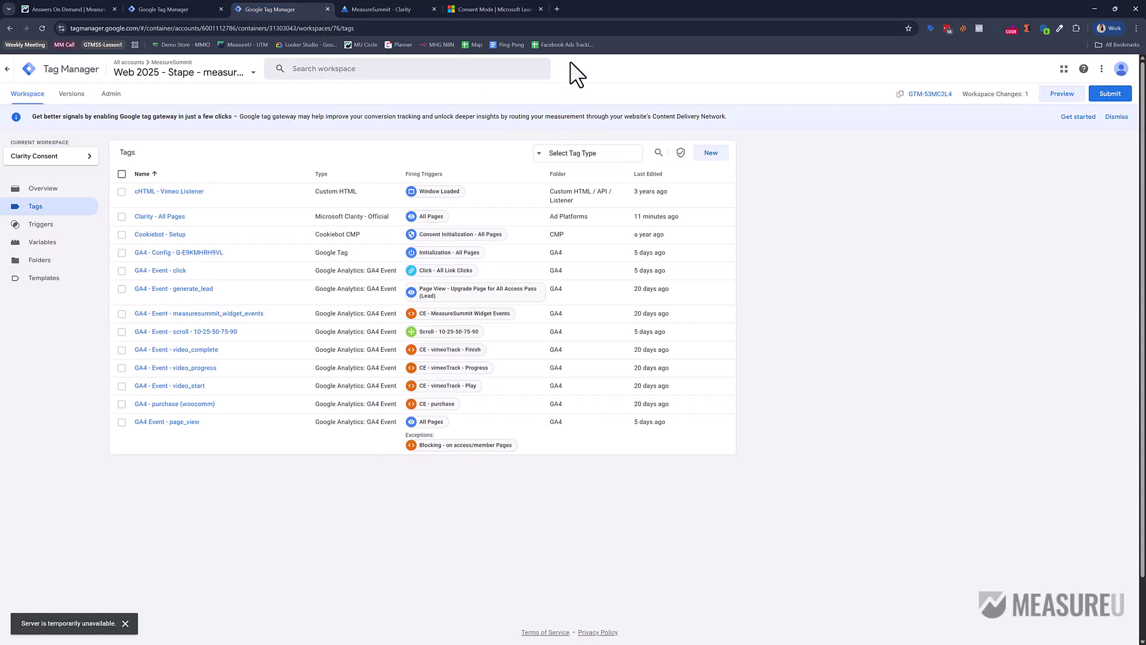
pyautogui.click(583, 25)
pyautogui.click(126, 623)
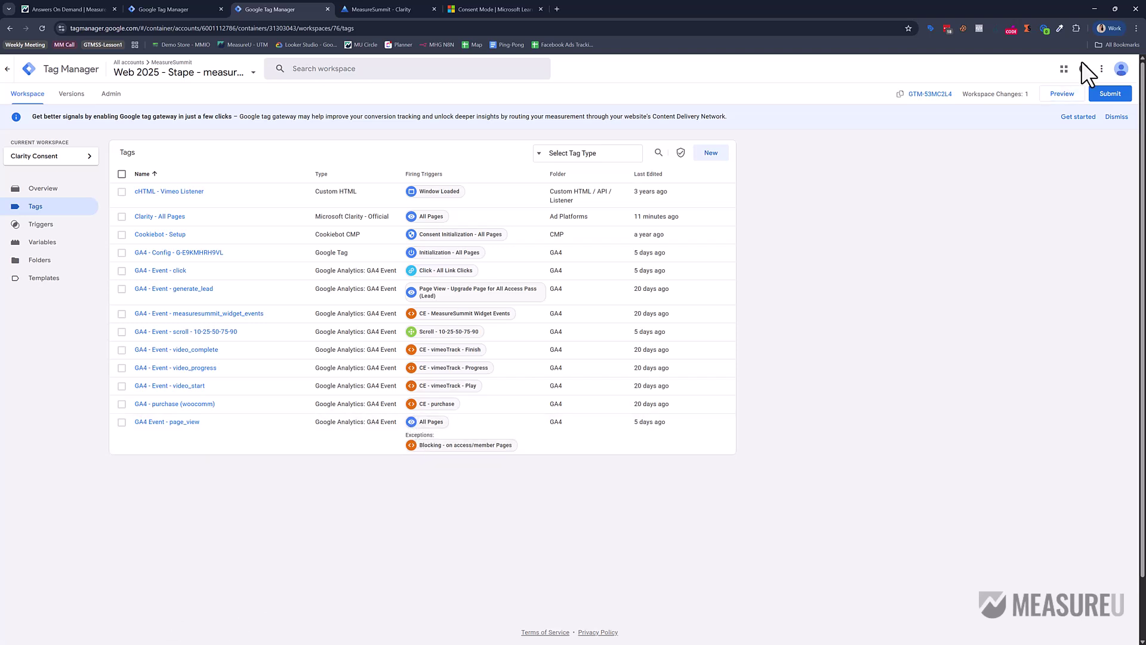
pyautogui.click(1067, 94)
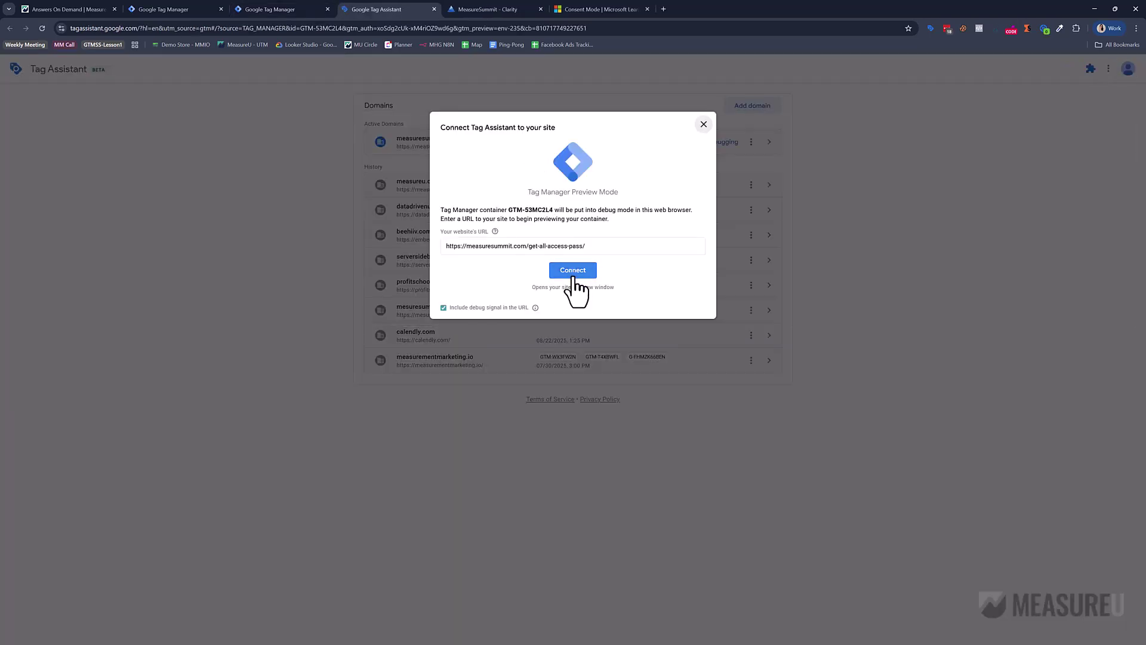
pyautogui.press('Return')
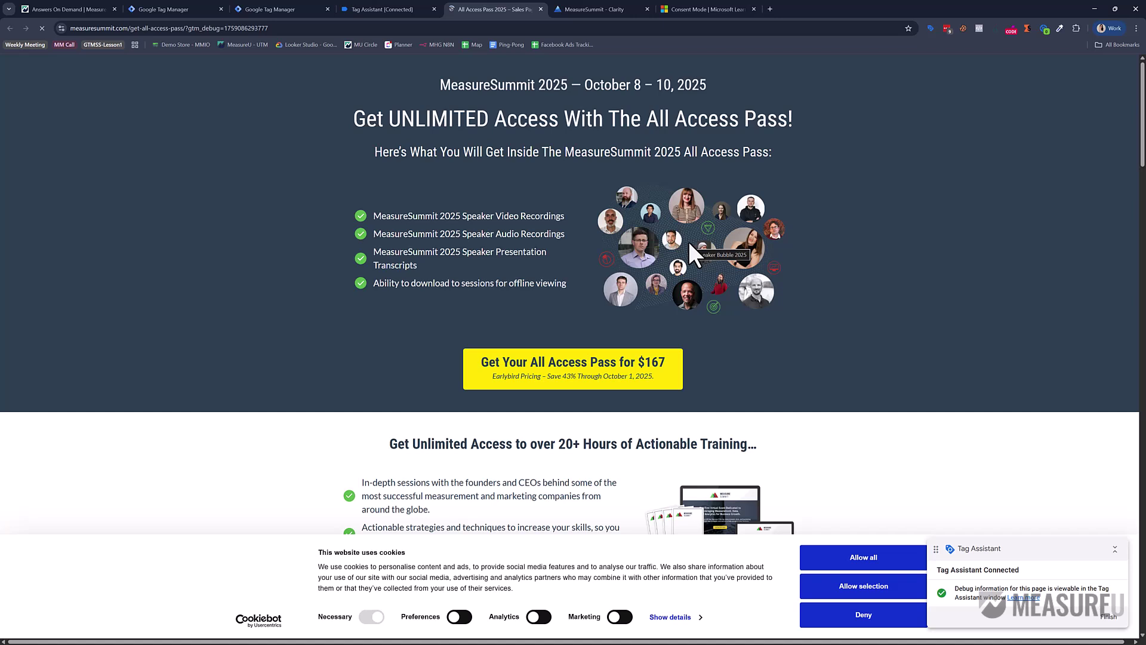
# Step: Filter Cookie-Editor by '_cl' and expand the Clarity _clsk and _clck cookies
pyautogui.click(962, 28)
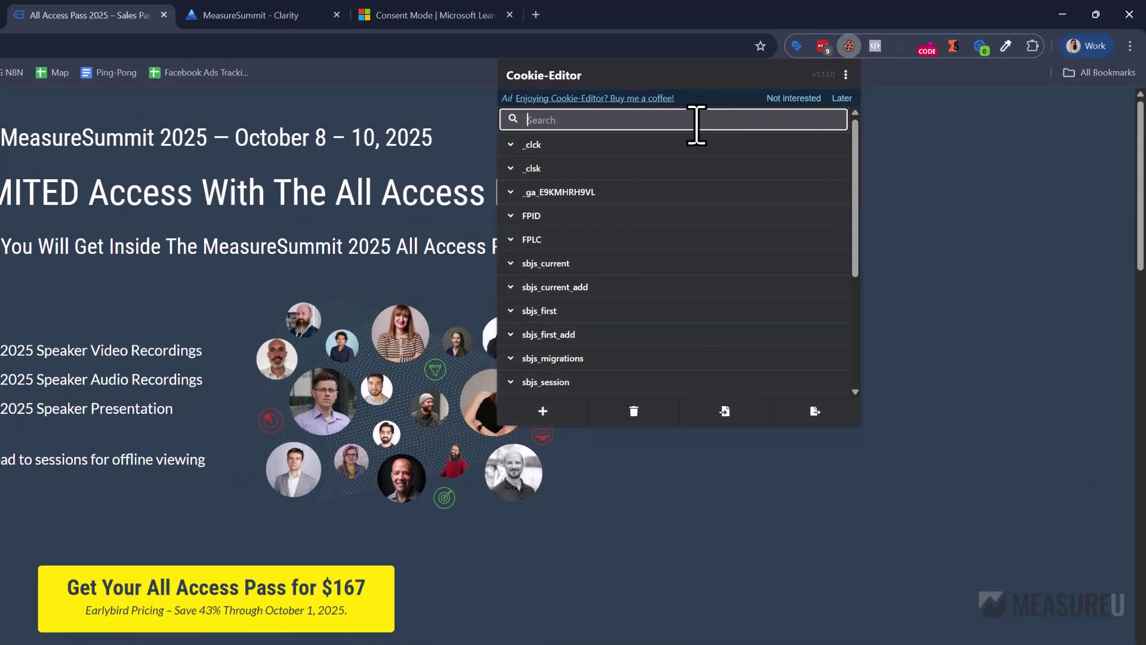
pyautogui.write('_cl')
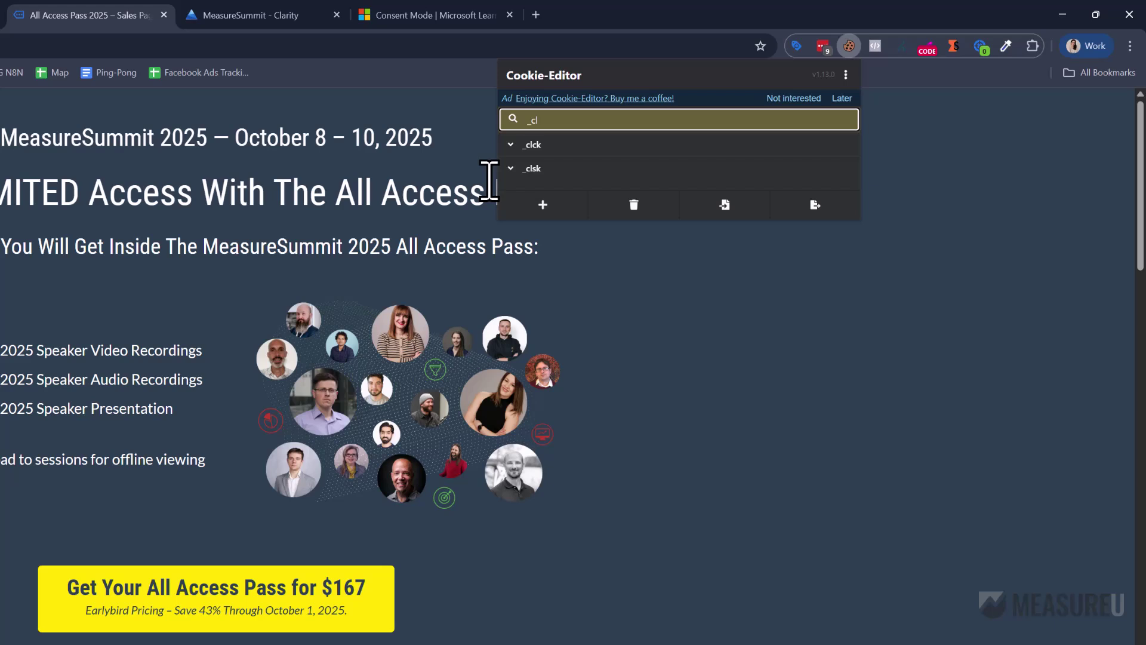
pyautogui.click(512, 169)
pyautogui.click(507, 143)
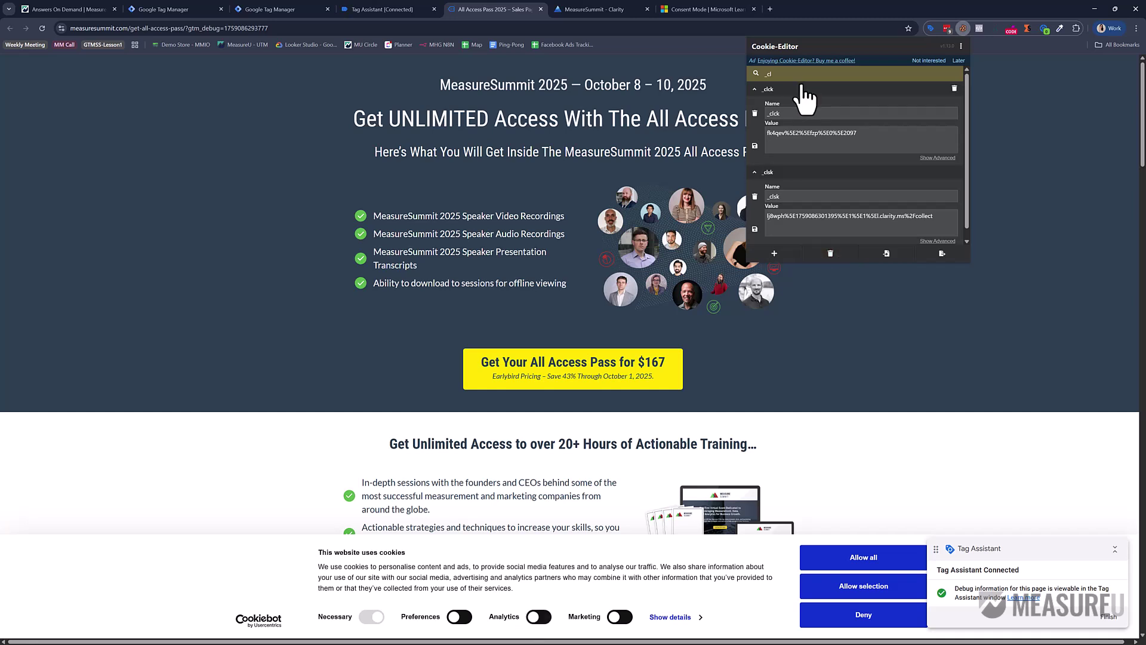
pyautogui.moveTo(617, 6)
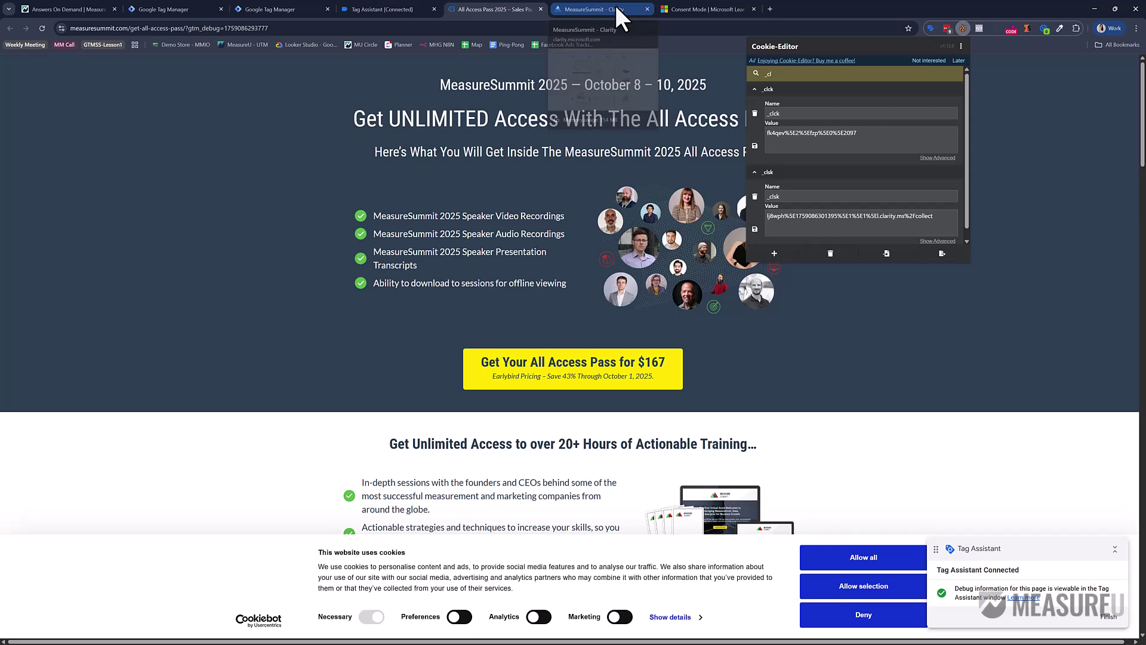
# Step: Turn the Cookies setting Off in Clarity's MeasureSummit Setup settings and dismiss the notice
pyautogui.click(556, 6)
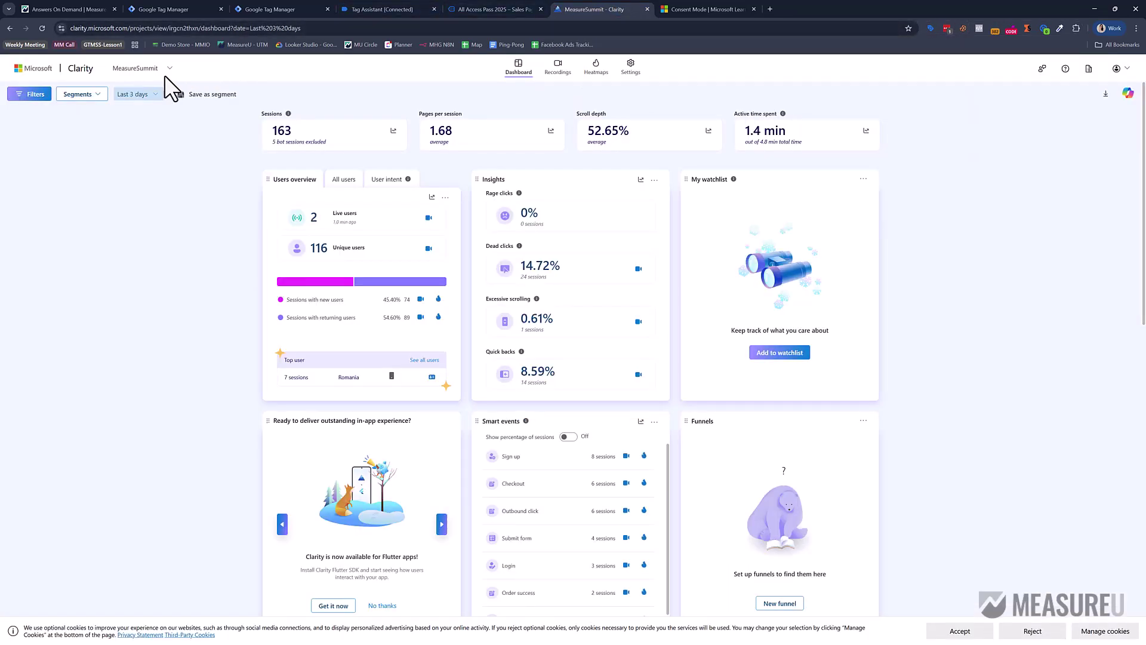
pyautogui.click(627, 66)
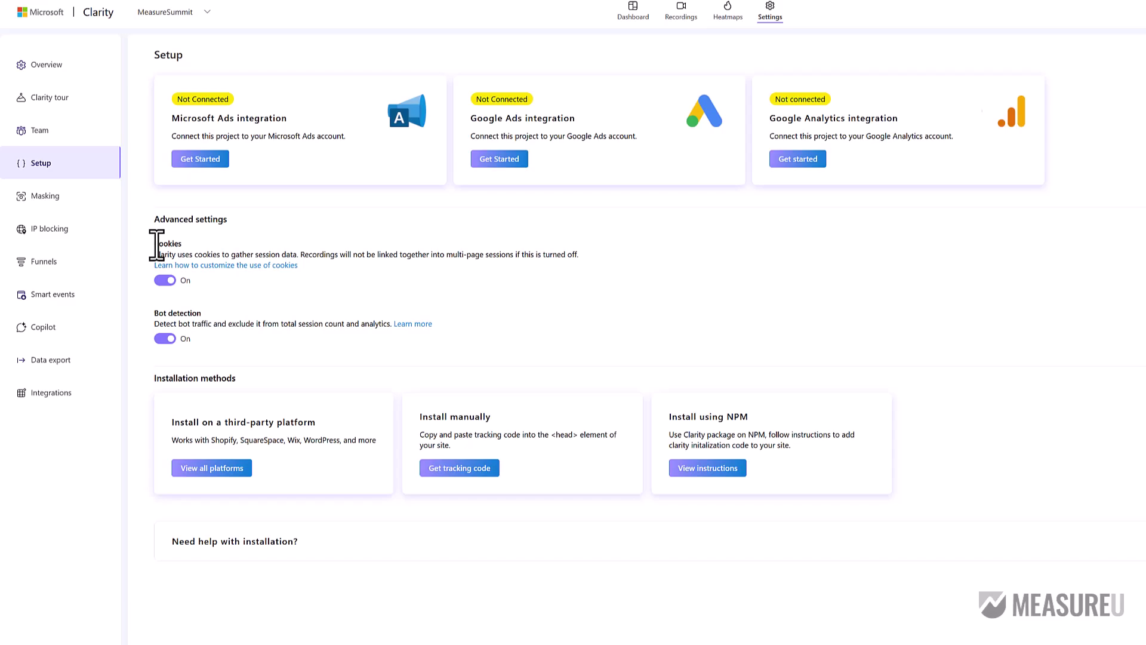
pyautogui.moveTo(160, 219); pyautogui.dragTo(227, 219)
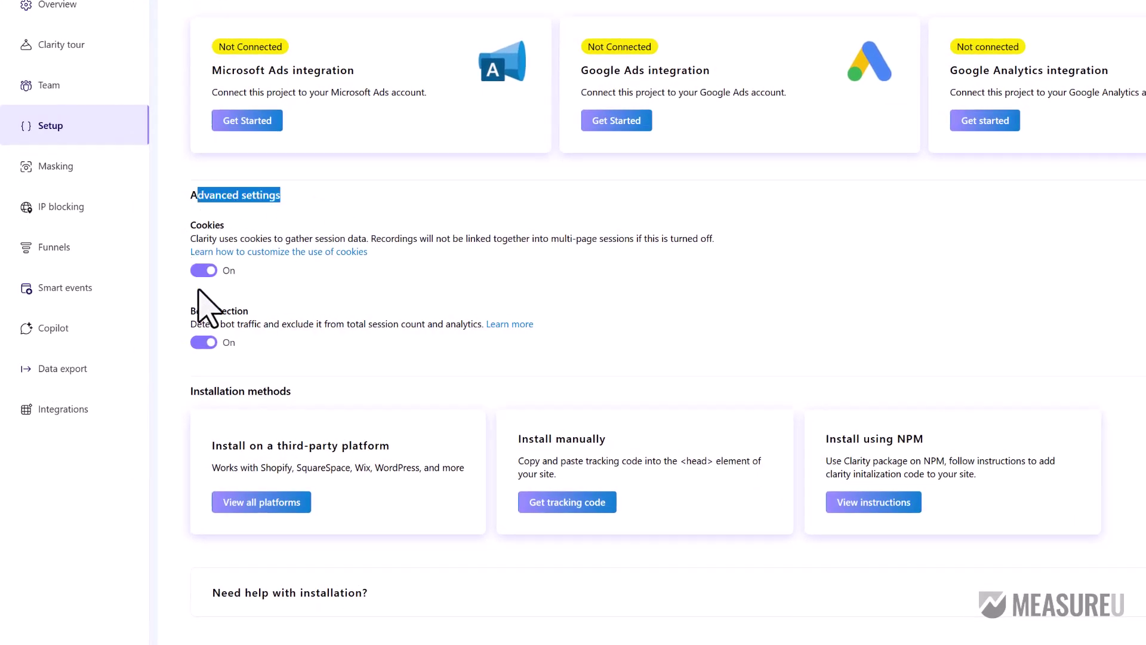
pyautogui.click(203, 270)
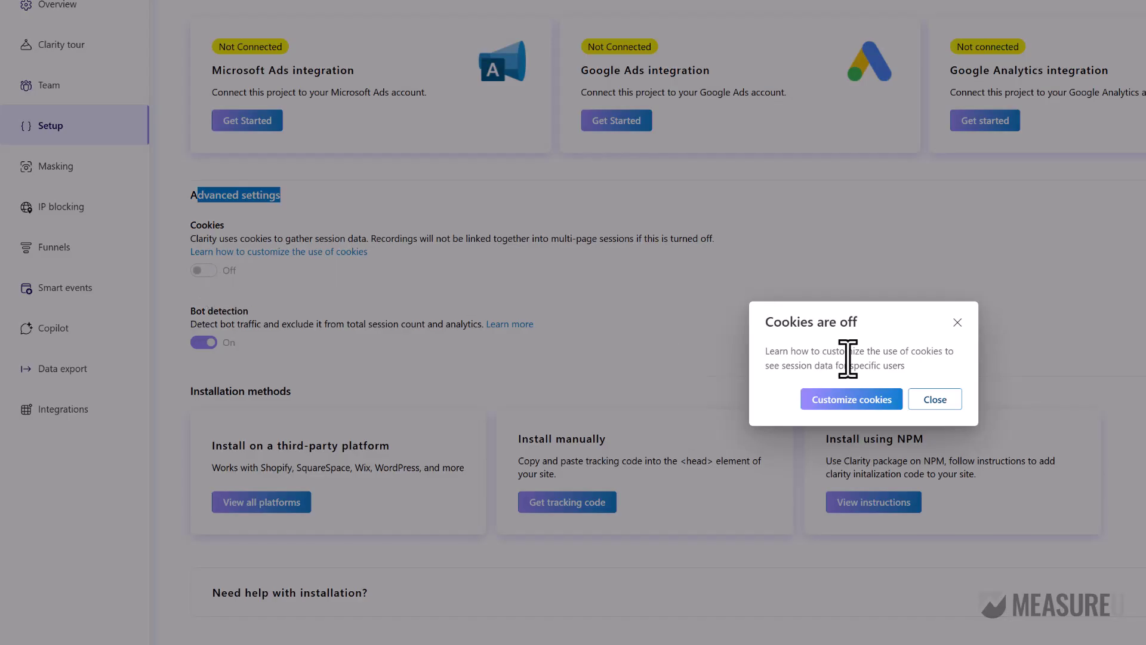
pyautogui.click(938, 399)
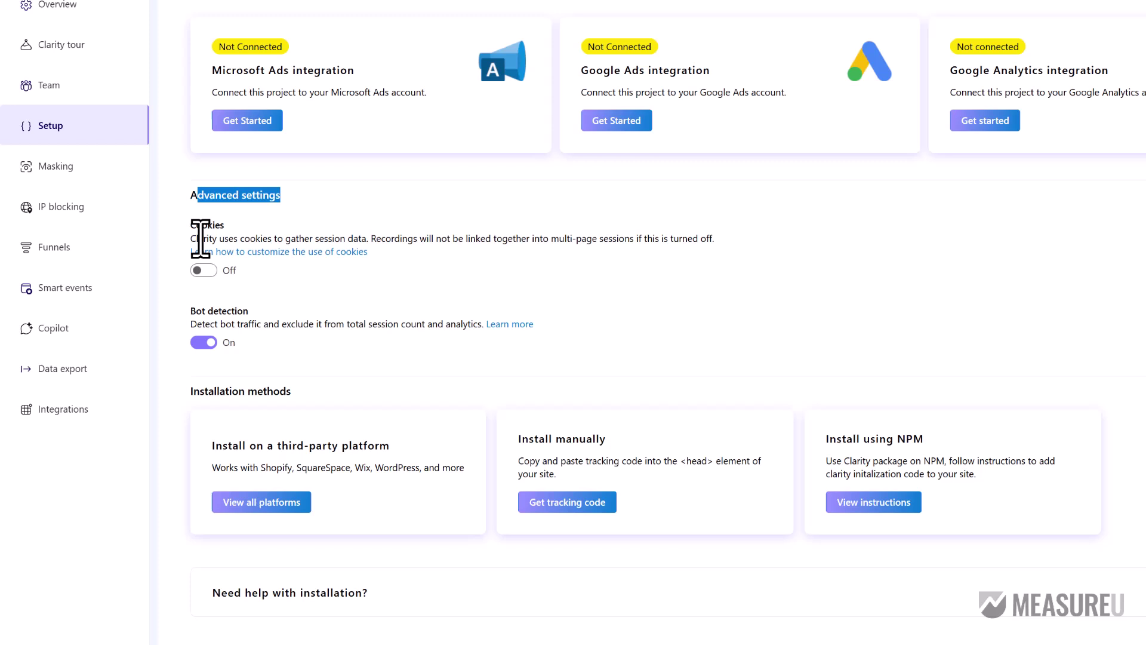
# Step: Read the explanation text under the Cookies setting
pyautogui.moveTo(203, 238); pyautogui.dragTo(443, 238)
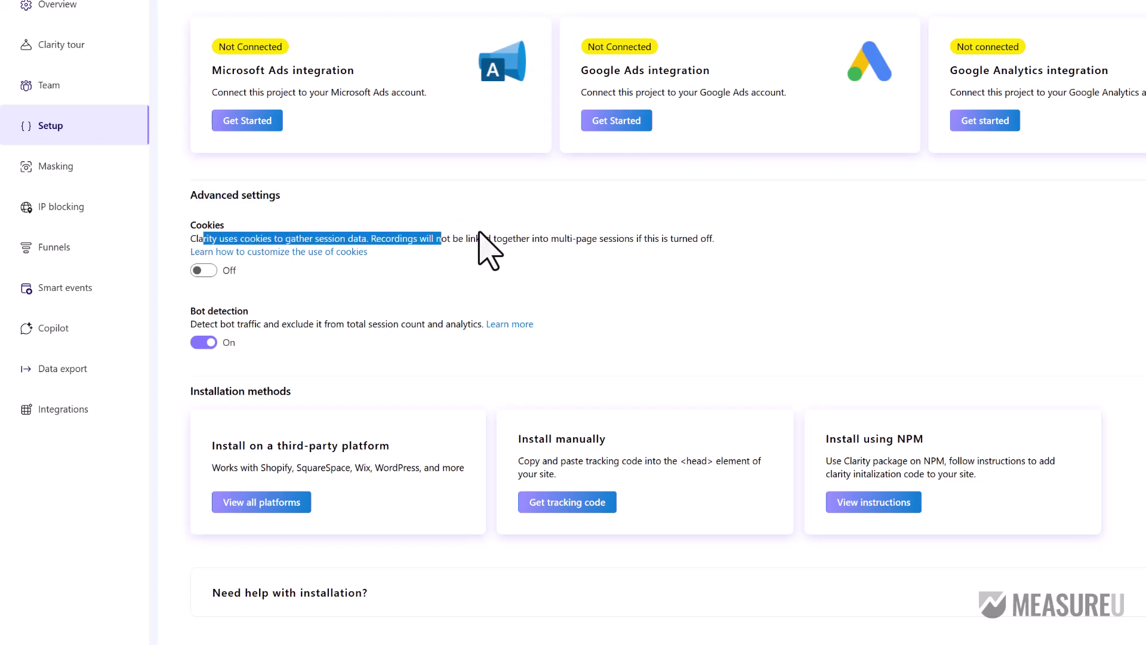
pyautogui.click(602, 237)
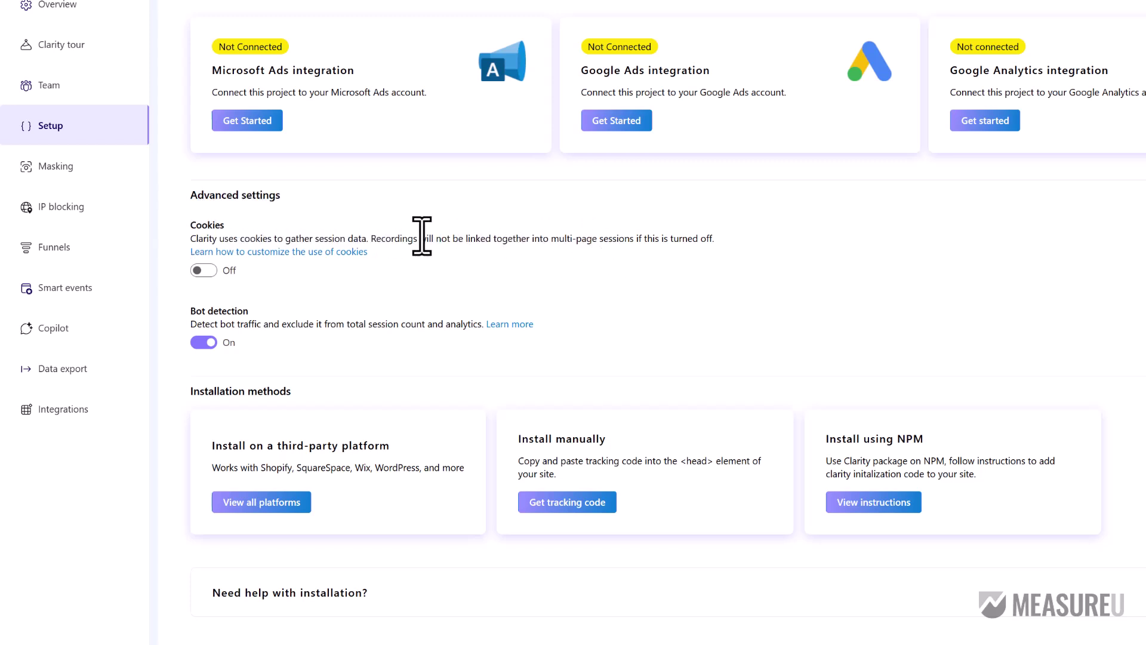
pyautogui.moveTo(422, 237); pyautogui.dragTo(725, 237)
pyautogui.click(725, 237)
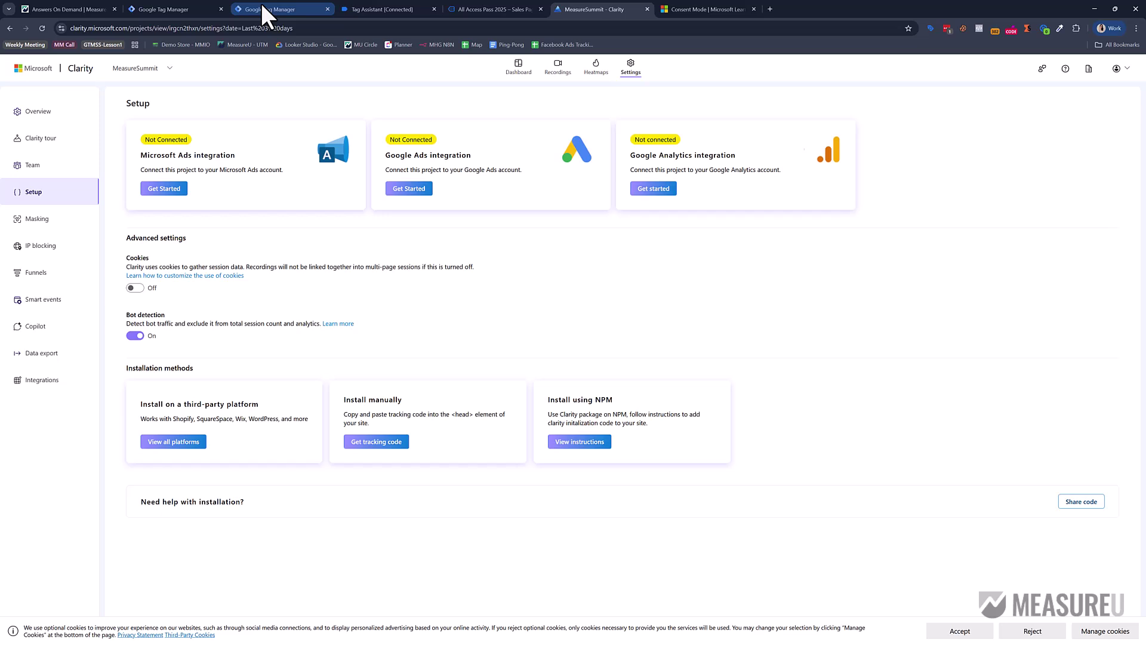
# Step: Create a new tag in the Tags list and choose Custom HTML as its type
pyautogui.click(262, 9)
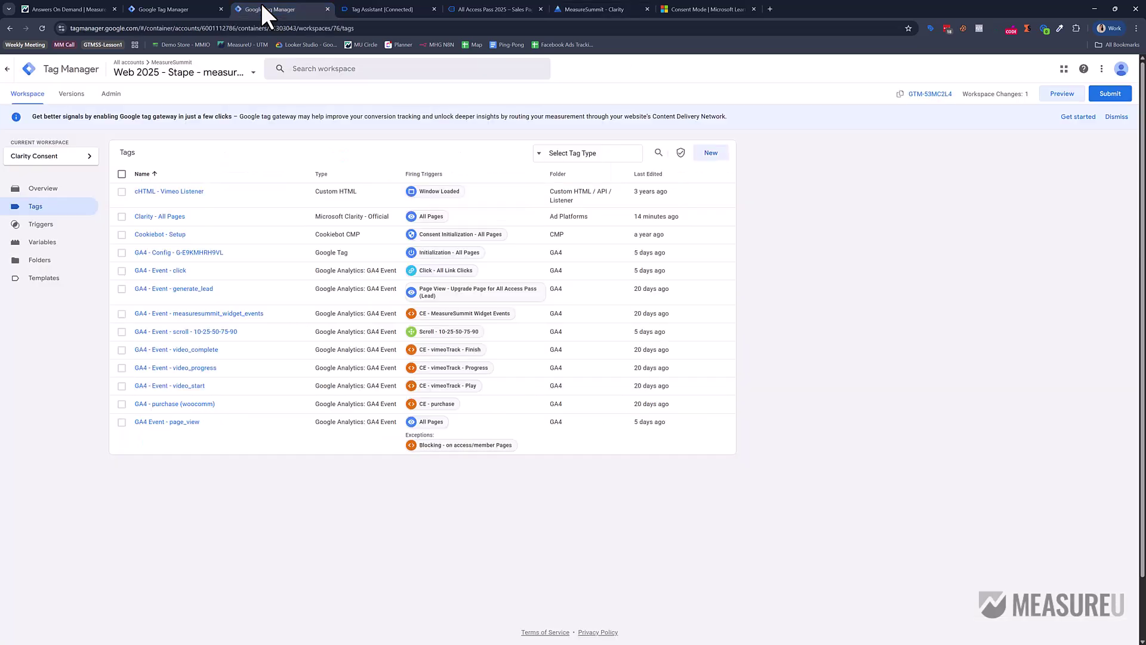
pyautogui.click(709, 153)
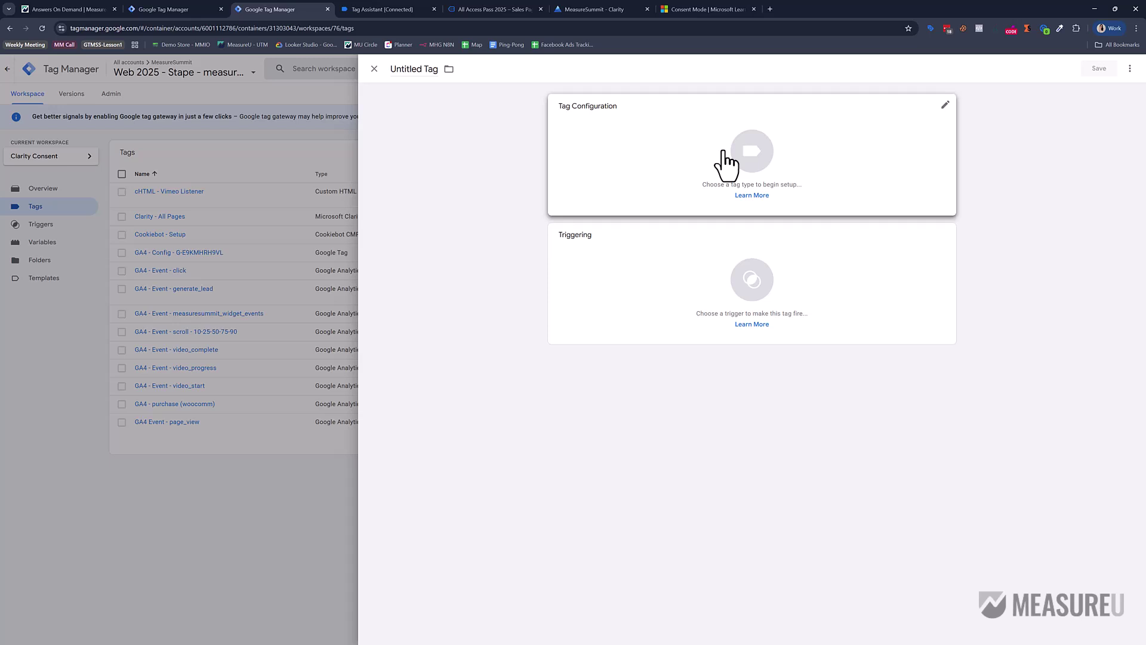
pyautogui.click(751, 150)
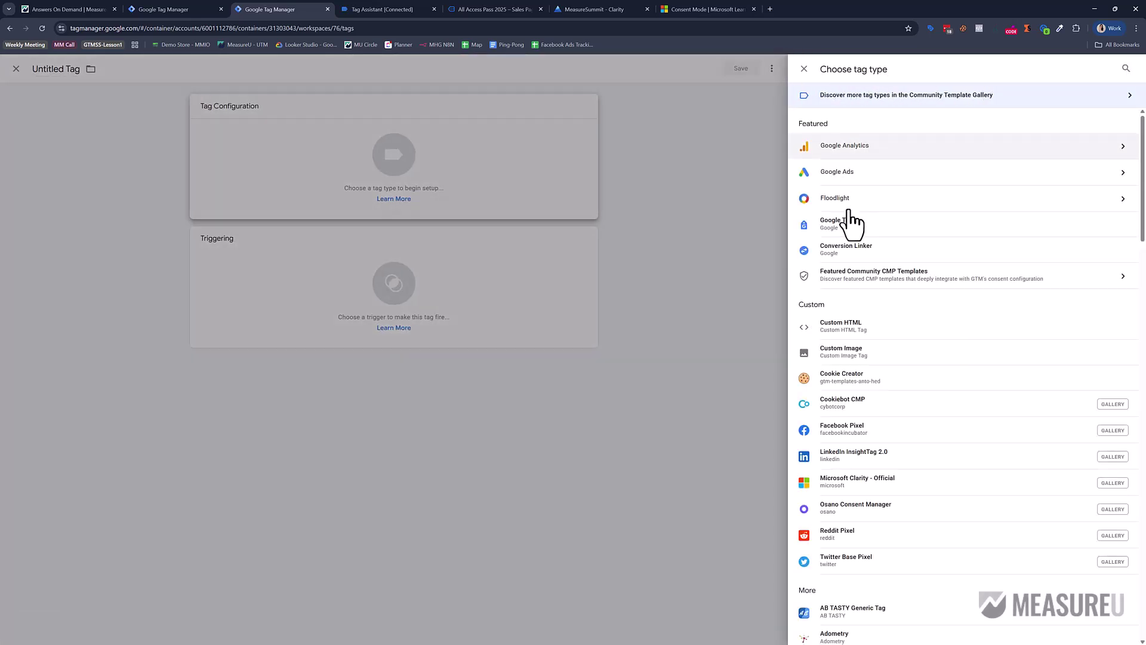
pyautogui.click(856, 332)
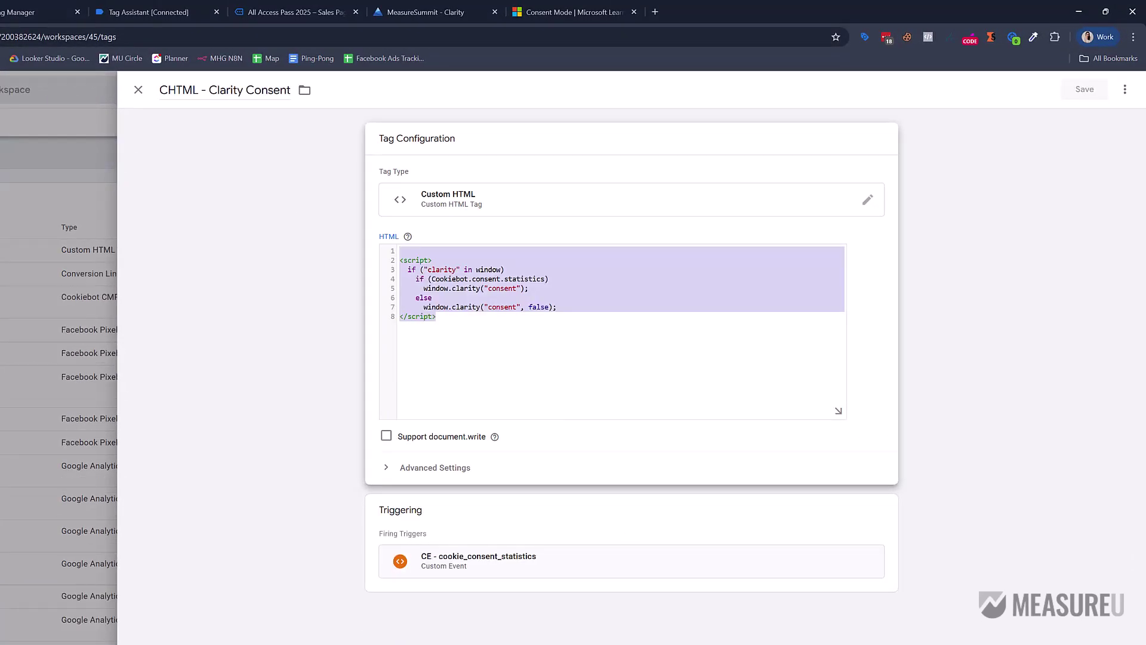
# Step: Copy the CHTML - Clarity Consent script into the new tag's HTML box, removing the blank first line
pyautogui.click(476, 319)
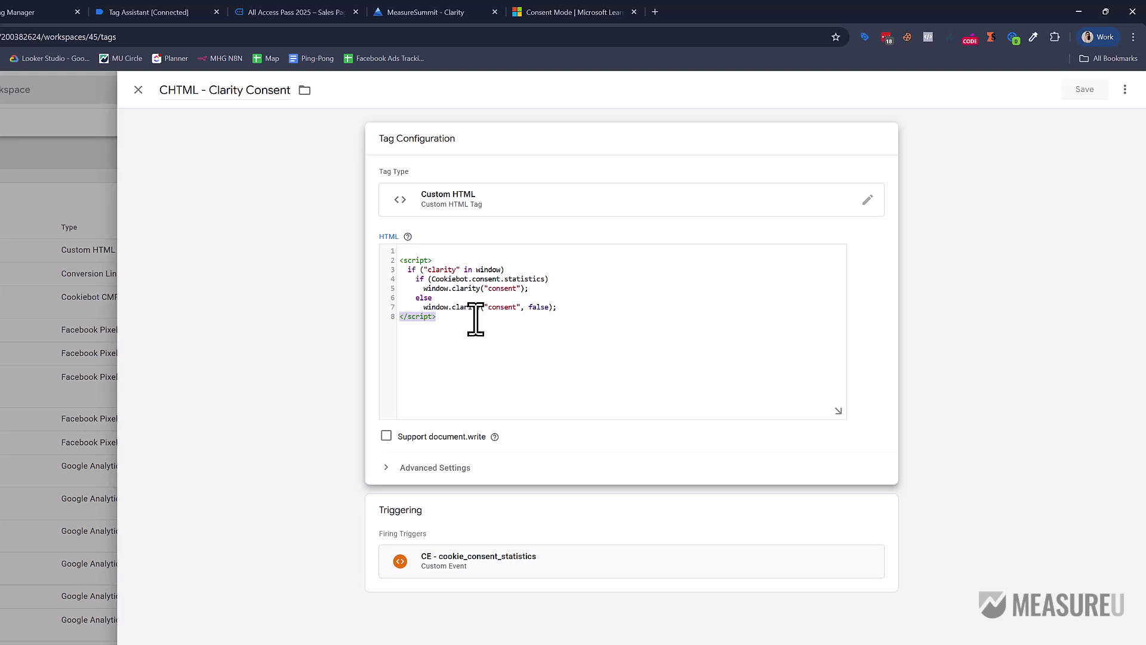
pyautogui.hotkey('ctrl', 'a')
pyautogui.hotkey('ctrl', 'c')
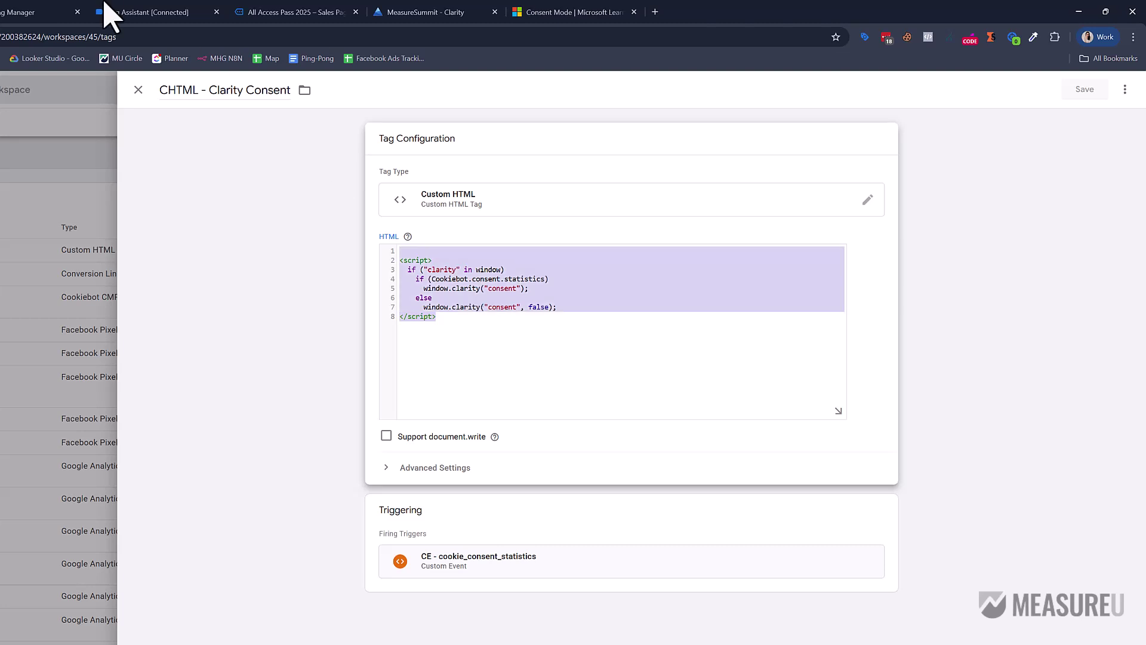
pyautogui.click(31, 15)
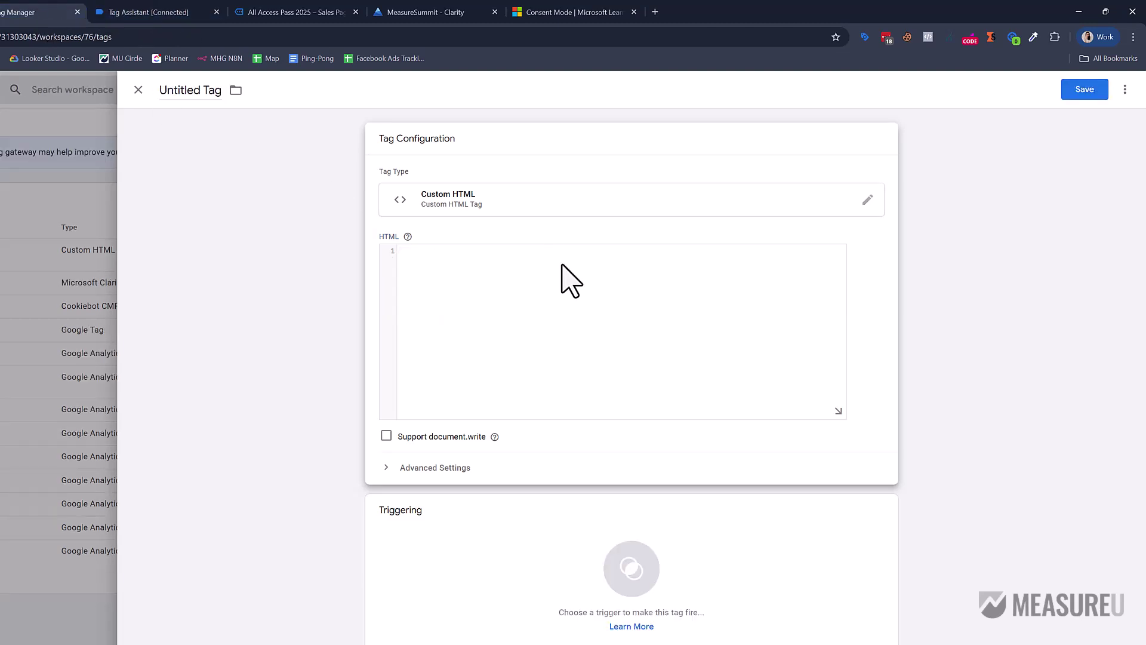
pyautogui.click(567, 281)
pyautogui.hotkey('ctrl', 'v')
pyautogui.click(482, 250)
pyautogui.press('Delete')
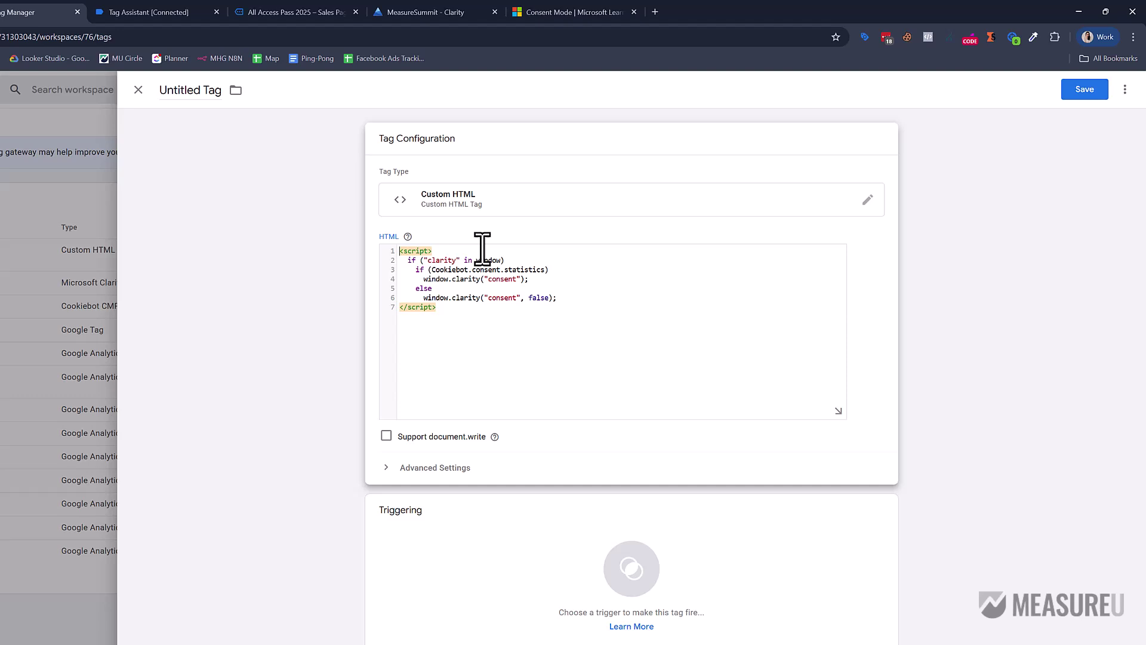
# Step: Check all seven pasted script lines, then go to the Tag Assistant session
pyautogui.click(477, 307)
pyautogui.moveTo(401, 250); pyautogui.dragTo(509, 320)
pyautogui.click(511, 322)
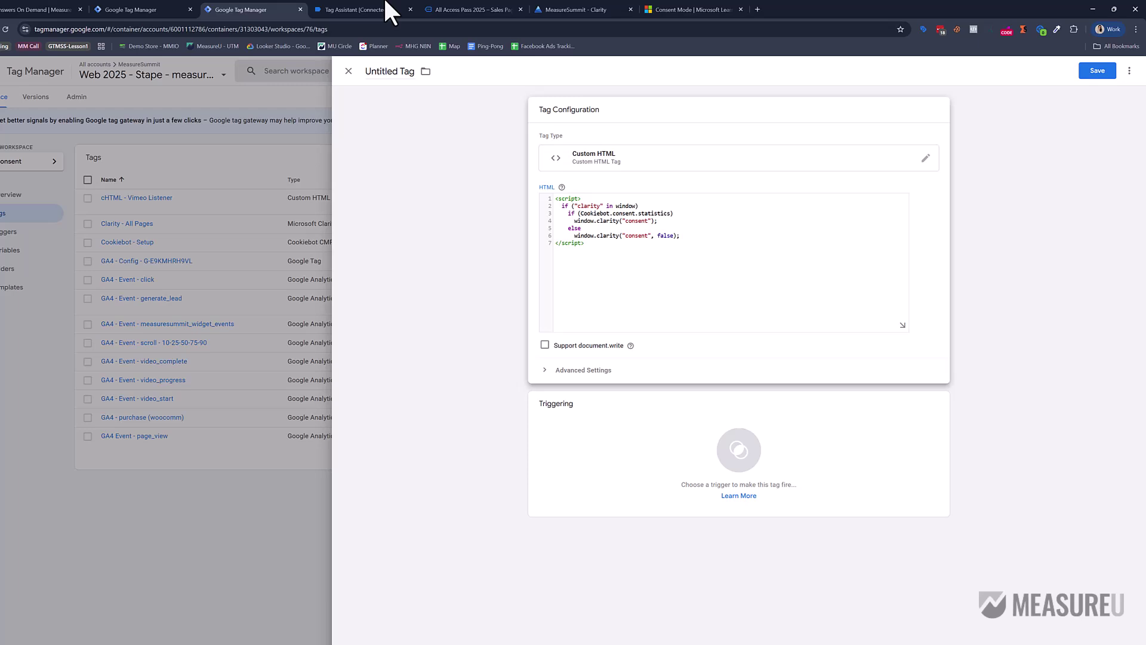
pyautogui.click(400, 7)
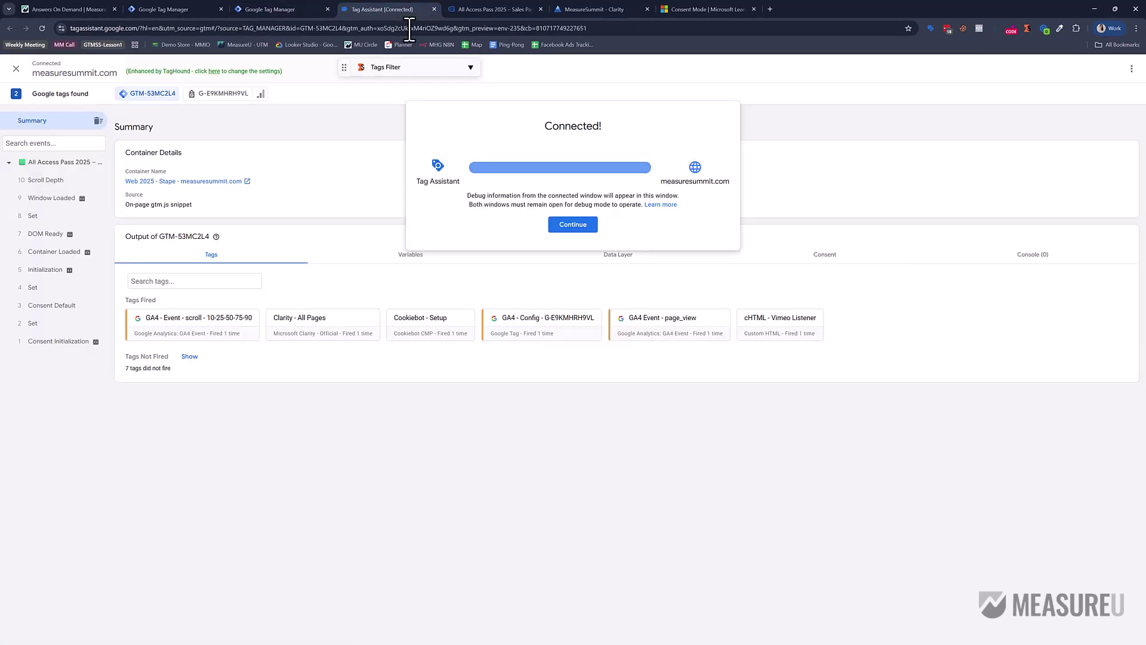
# Step: Continue past Tag Assistant's connected notice and choose Allow all on the site's Cookiebot banner
pyautogui.click(564, 225)
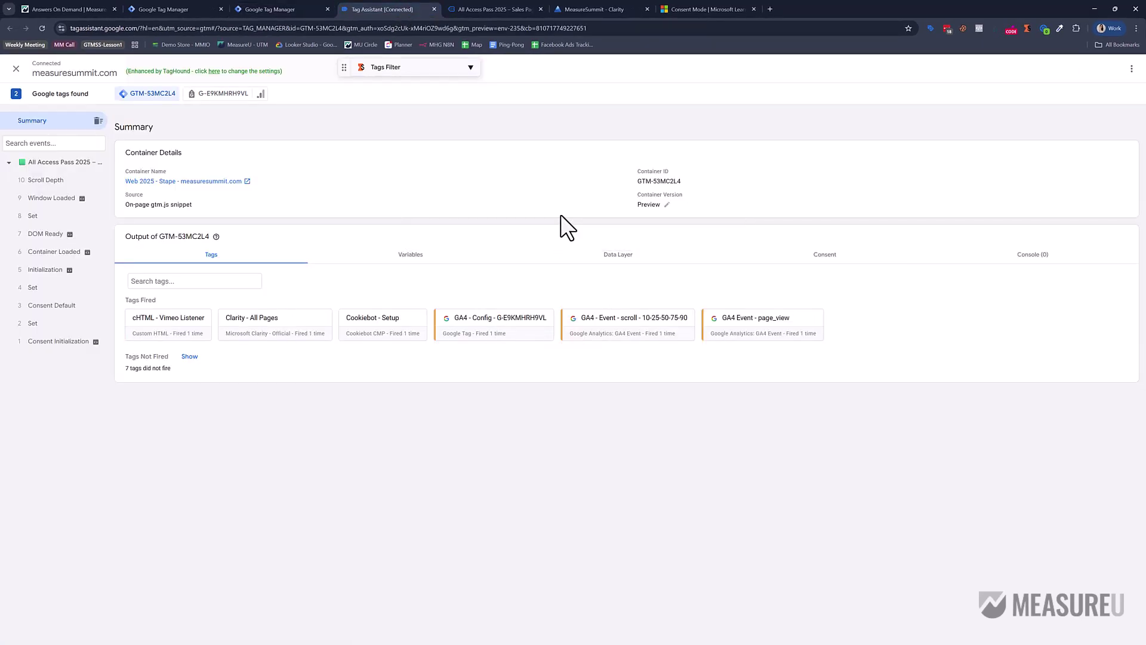
pyautogui.click(482, 7)
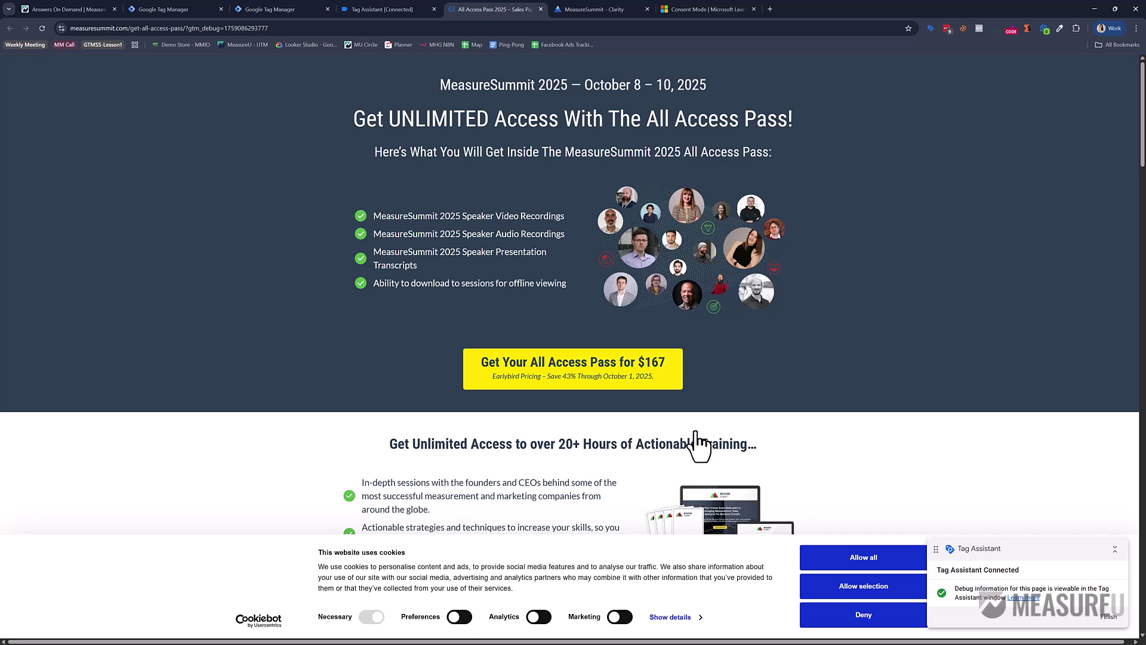
pyautogui.click(396, 7)
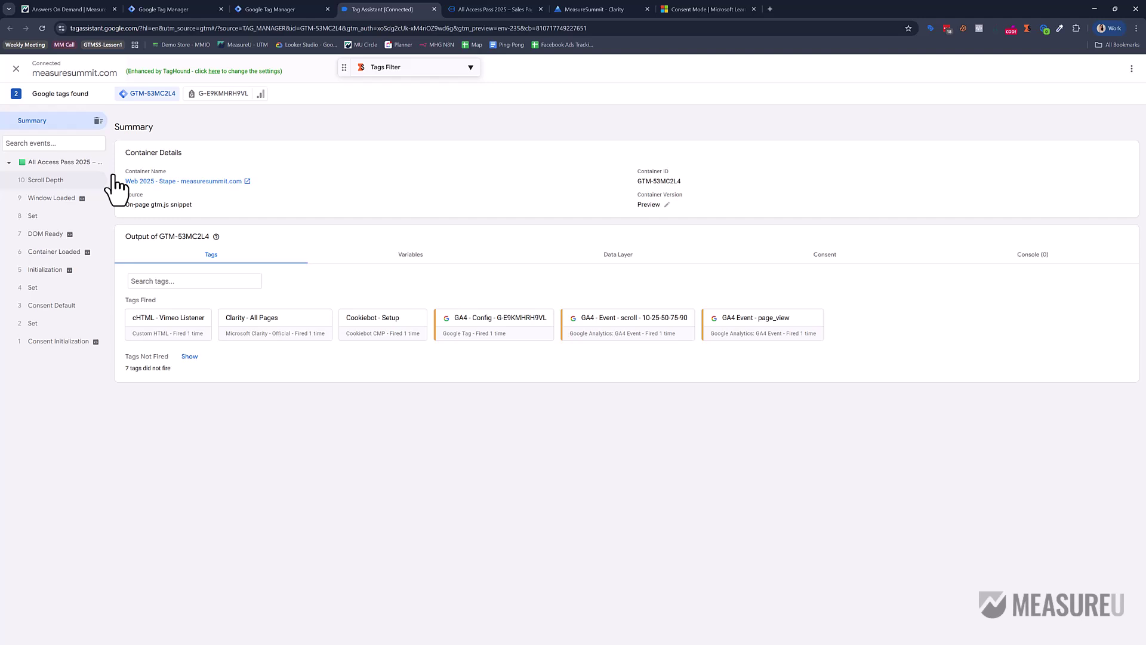
pyautogui.click(460, 7)
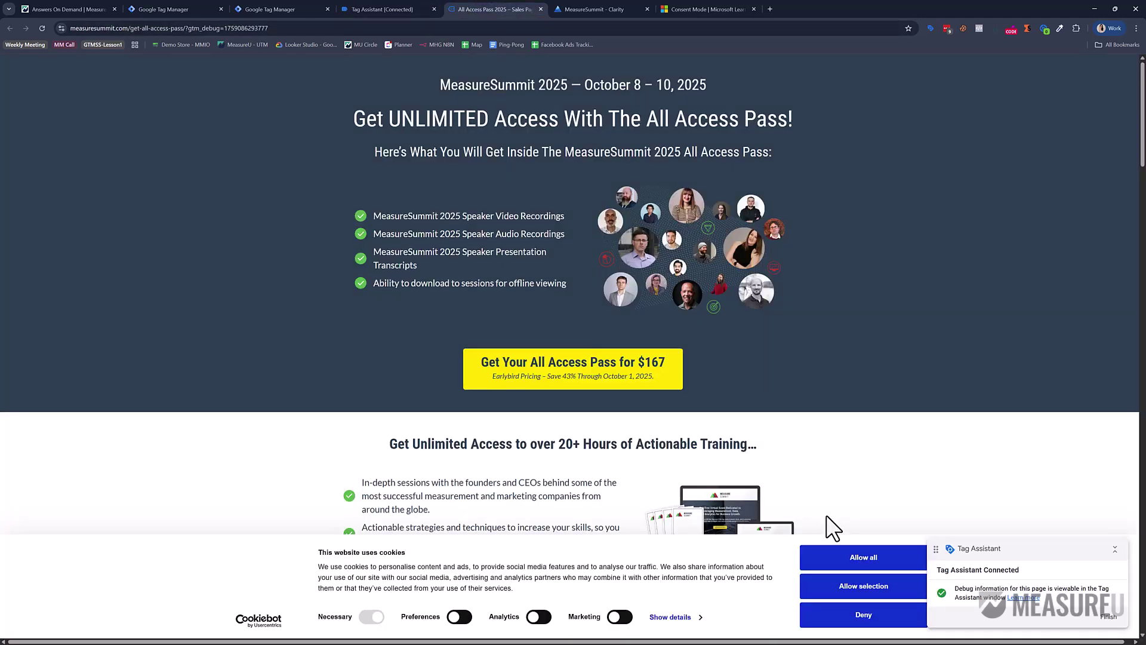
pyautogui.click(835, 564)
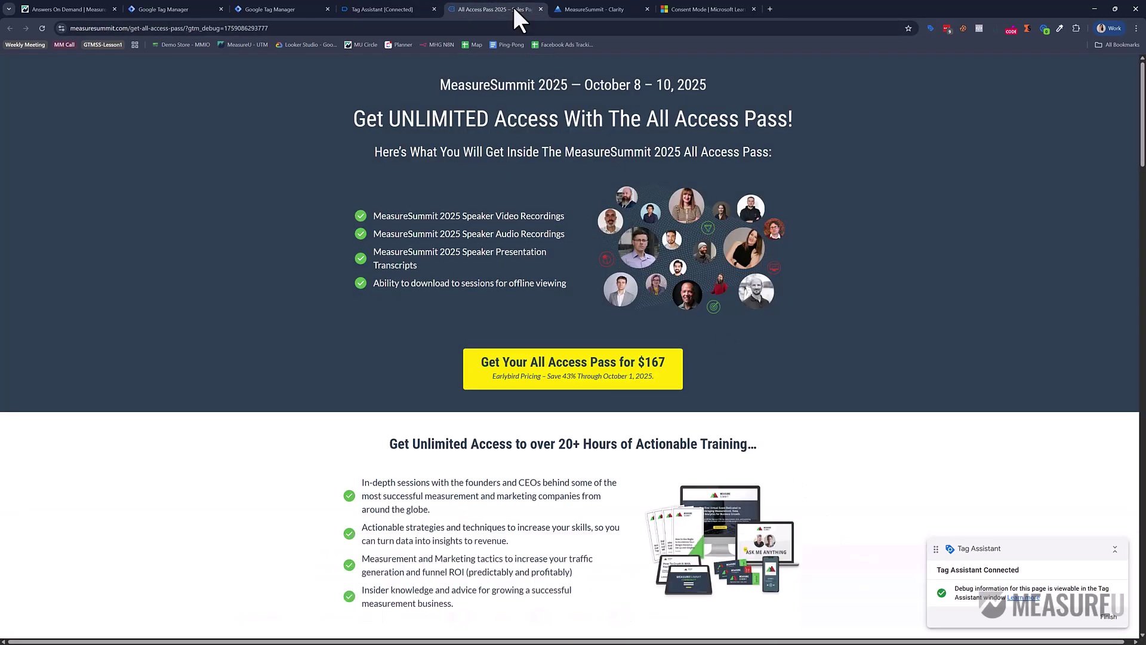
pyautogui.click(375, 7)
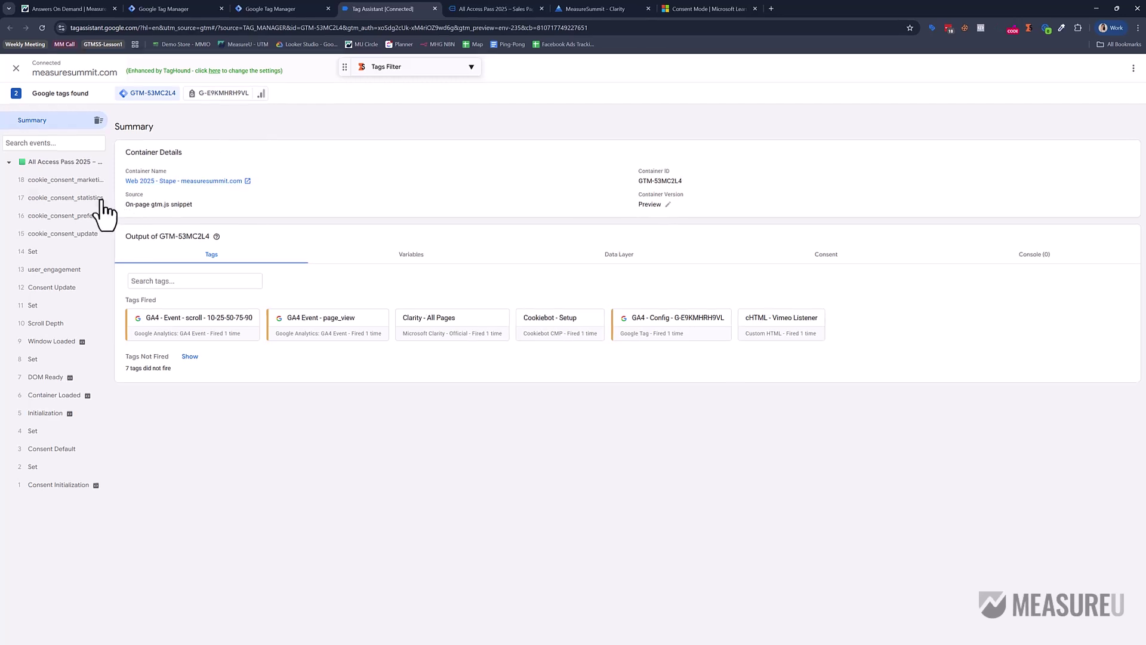
# Step: Inspect consent events 15–18 on the Consent tab and copy the cookie_consent_statistics event name
pyautogui.click(42, 323)
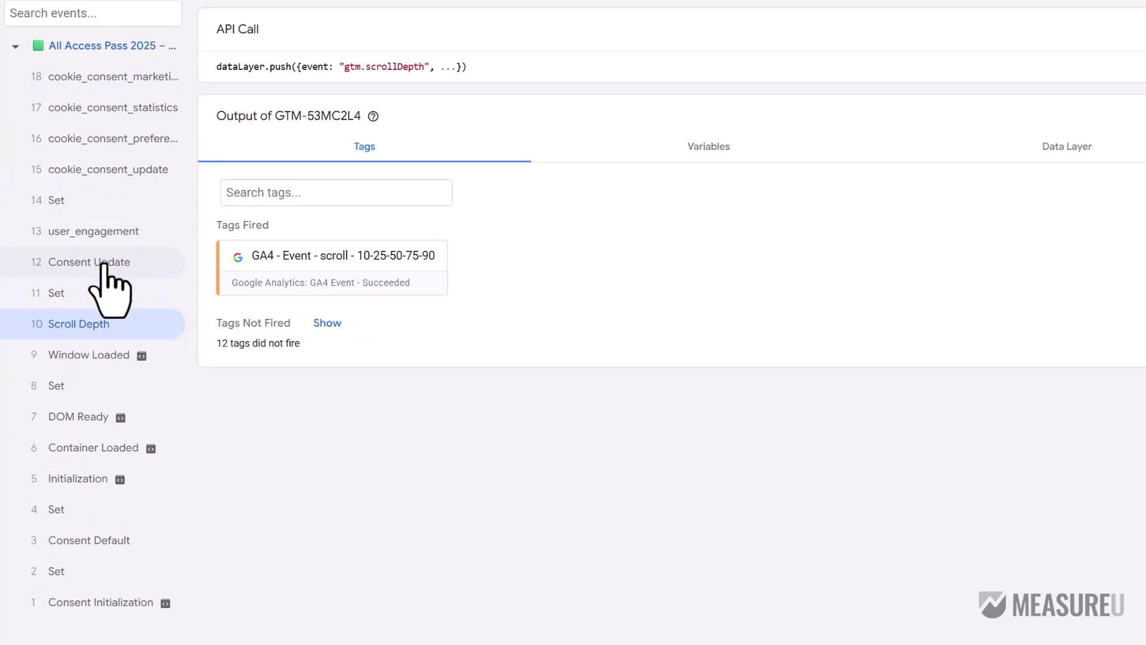
pyautogui.click(122, 170)
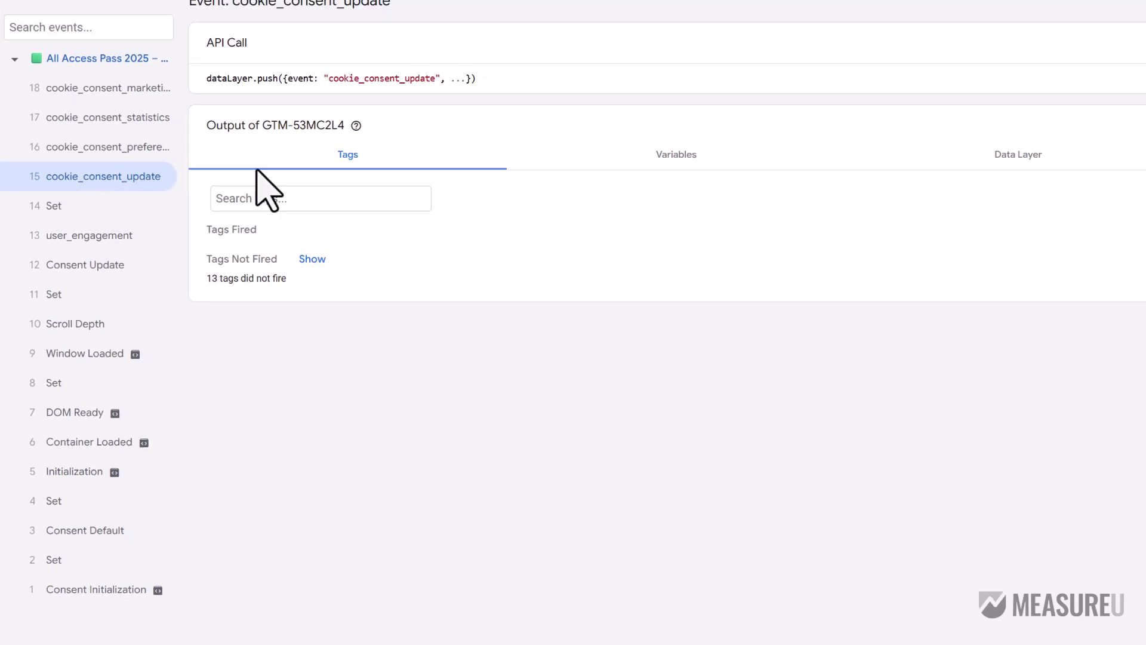
pyautogui.click(842, 219)
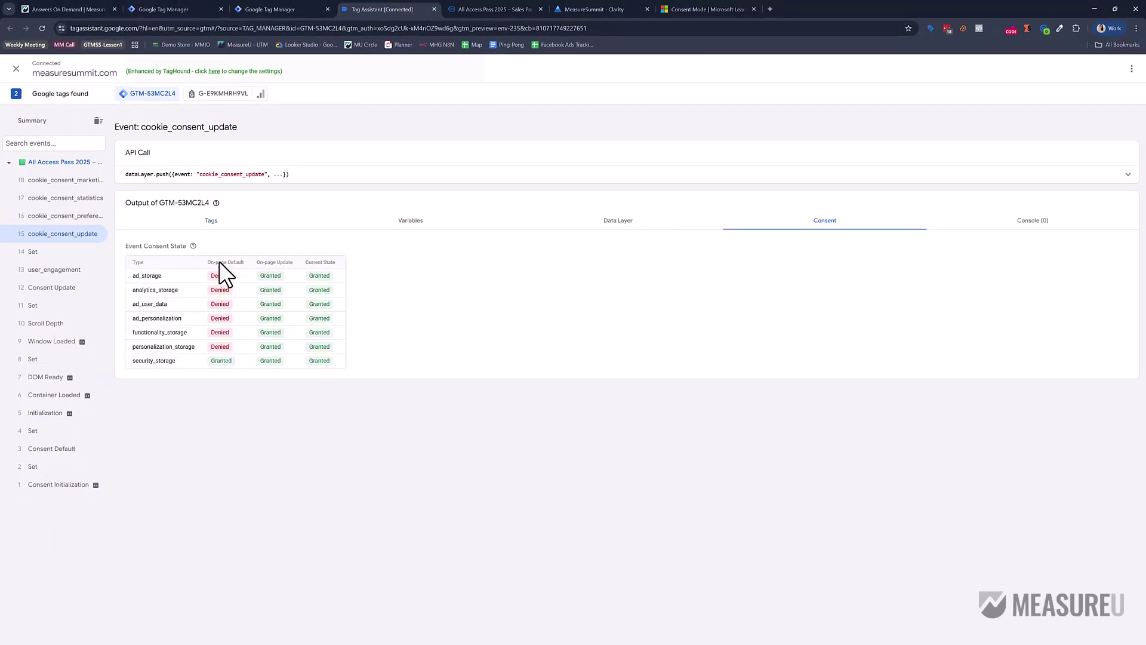
pyautogui.click(88, 214)
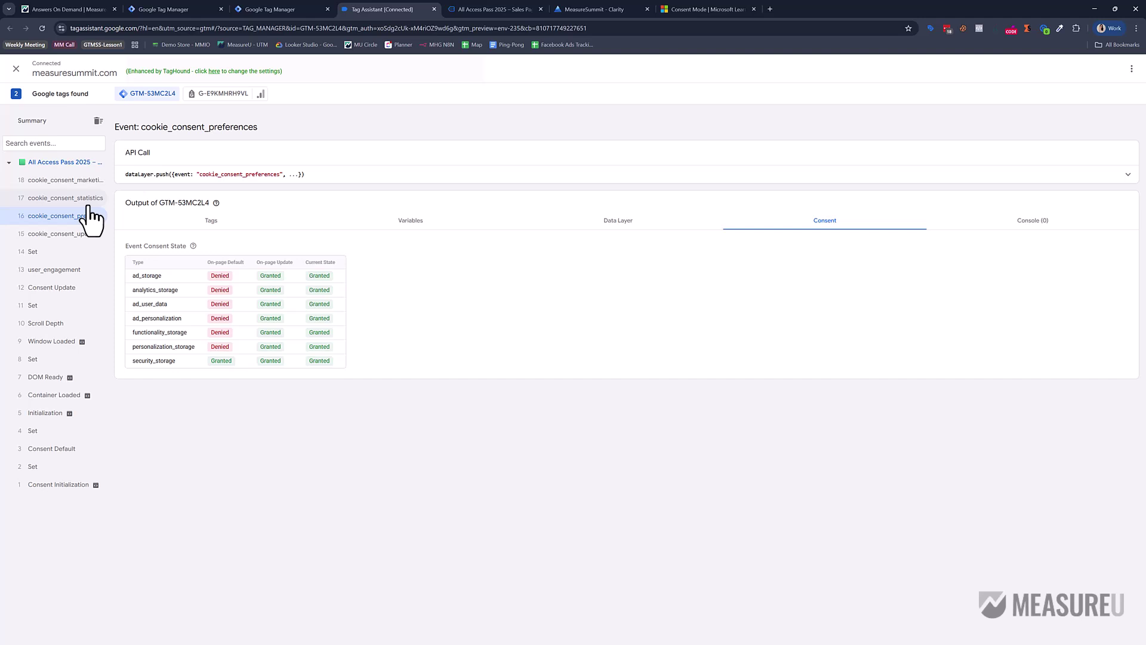
pyautogui.click(90, 196)
pyautogui.click(90, 181)
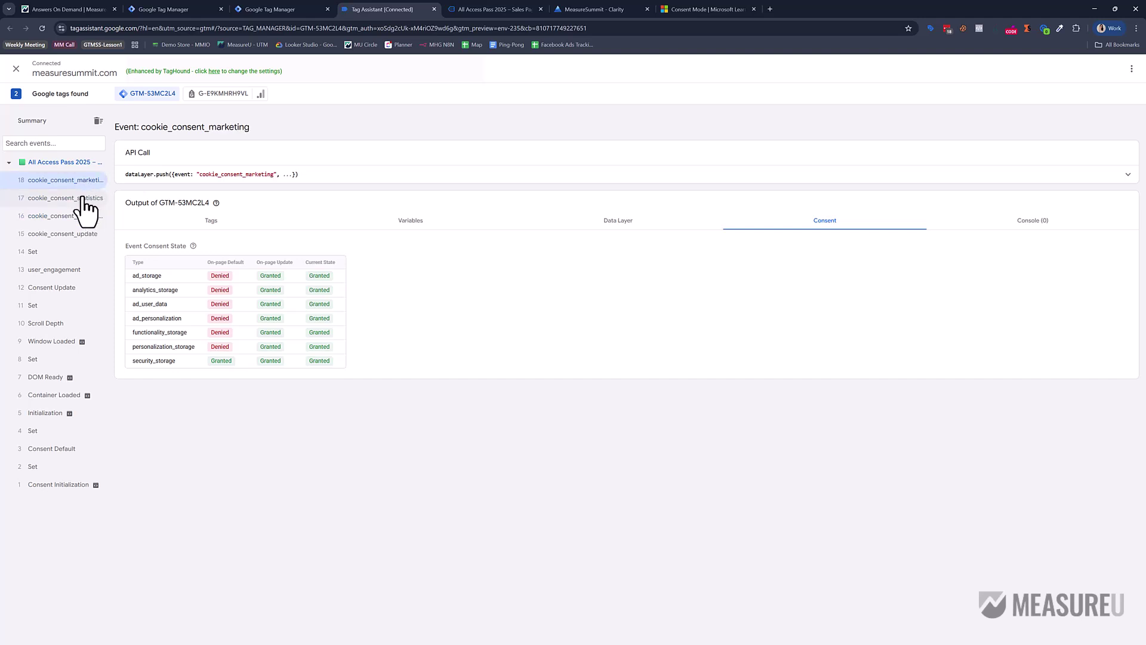
pyautogui.click(78, 216)
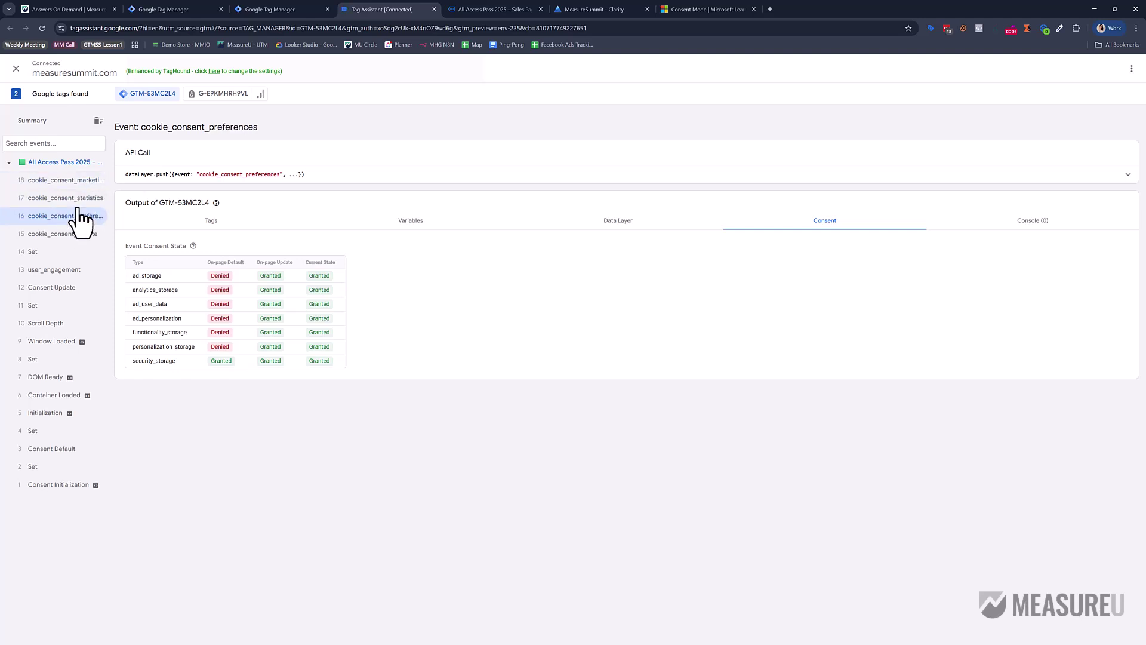
pyautogui.click(82, 202)
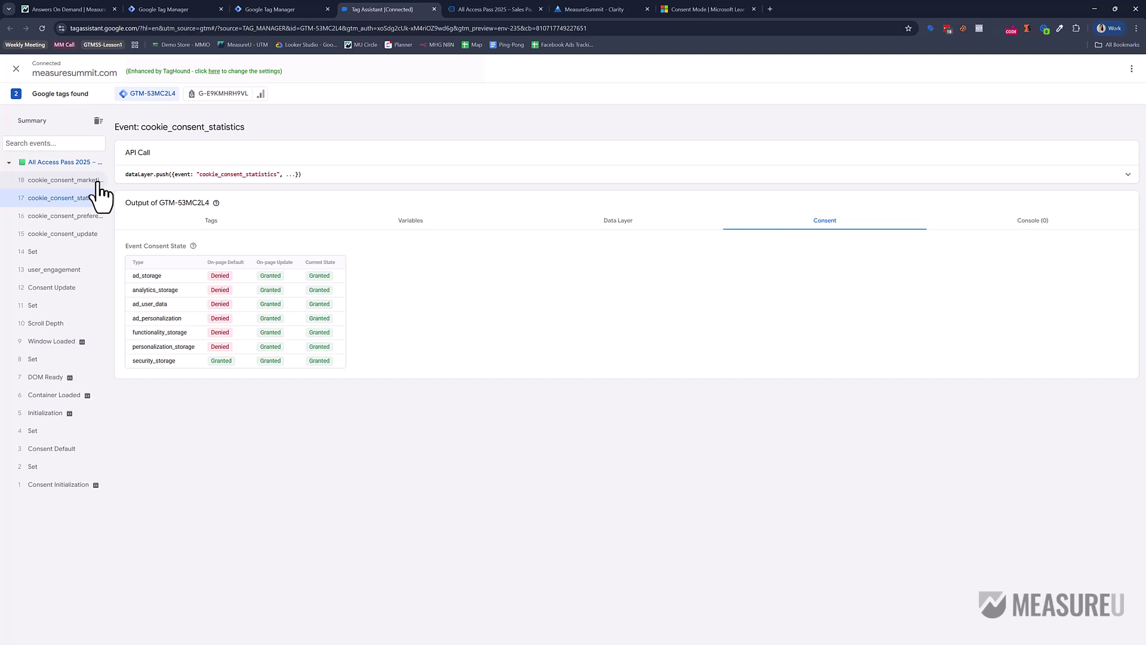
pyautogui.click(97, 183)
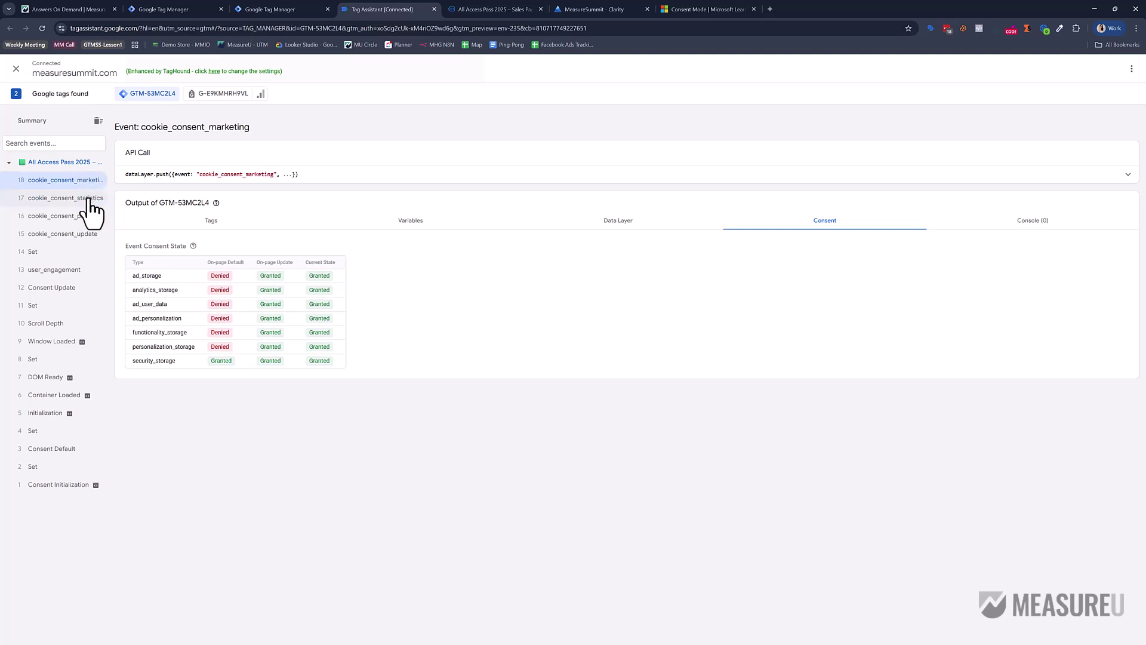
pyautogui.click(88, 200)
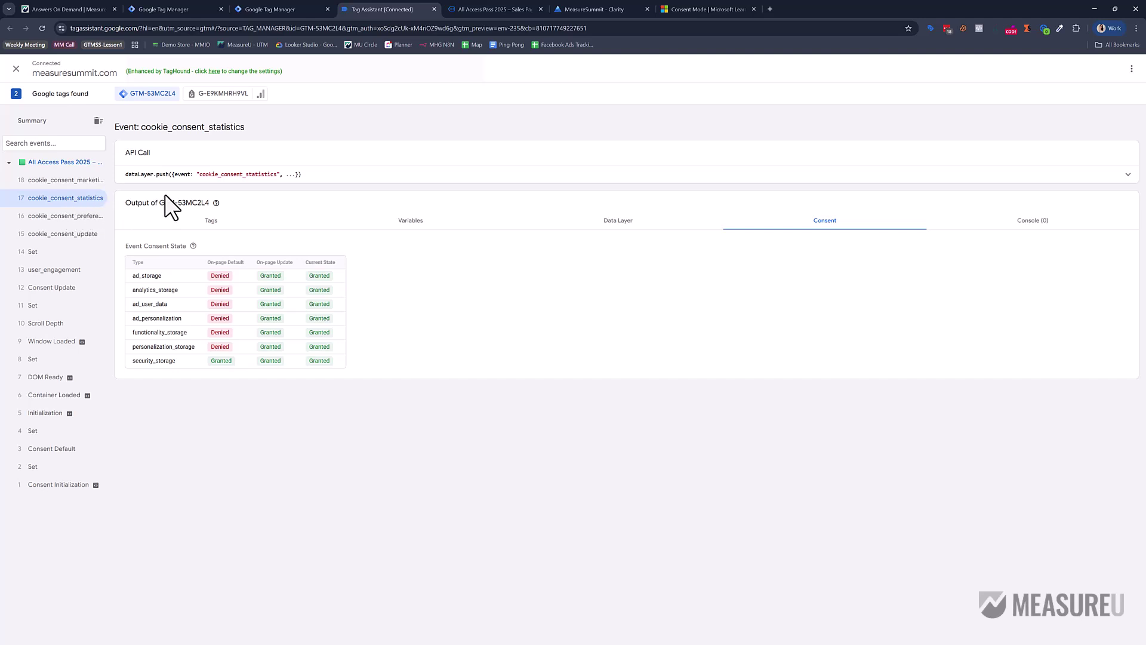
pyautogui.moveTo(199, 174); pyautogui.dragTo(275, 175)
# Step: Add a new Custom Event trigger for the tag with event name cookie_consent_statistics
pyautogui.click(301, 8)
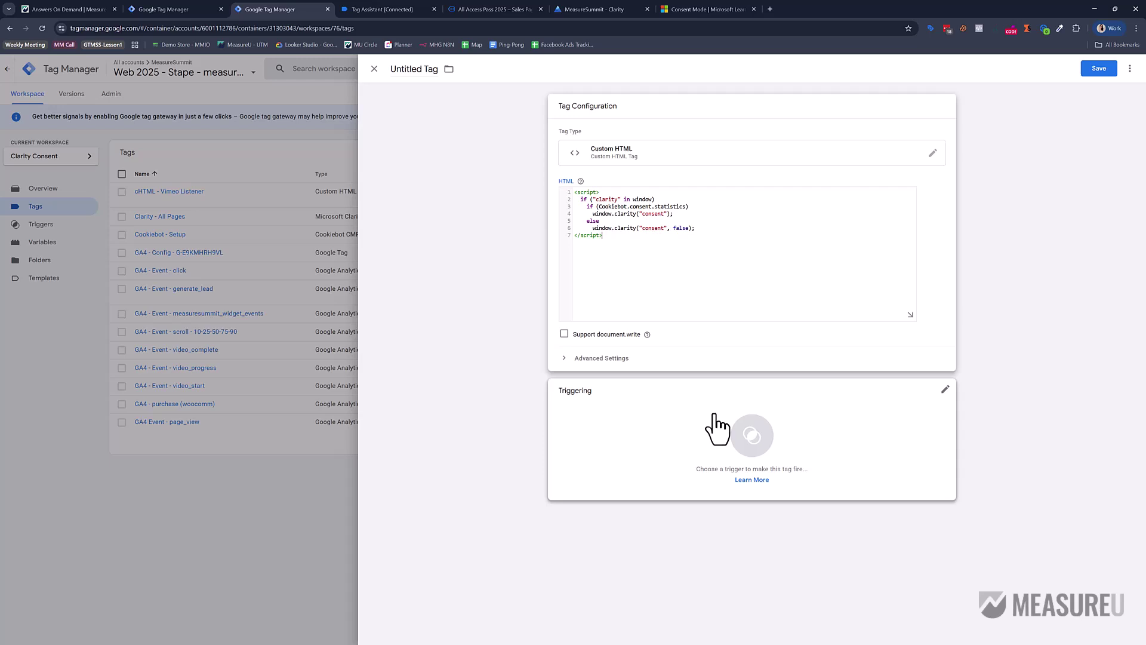
pyautogui.click(755, 438)
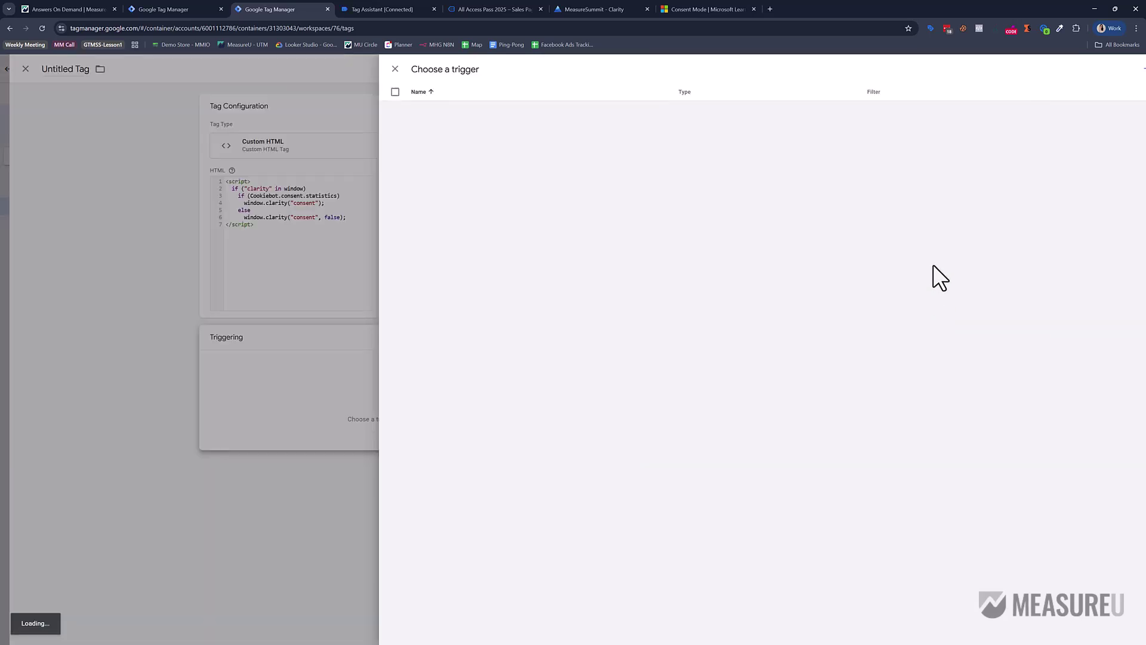
pyautogui.click(1119, 69)
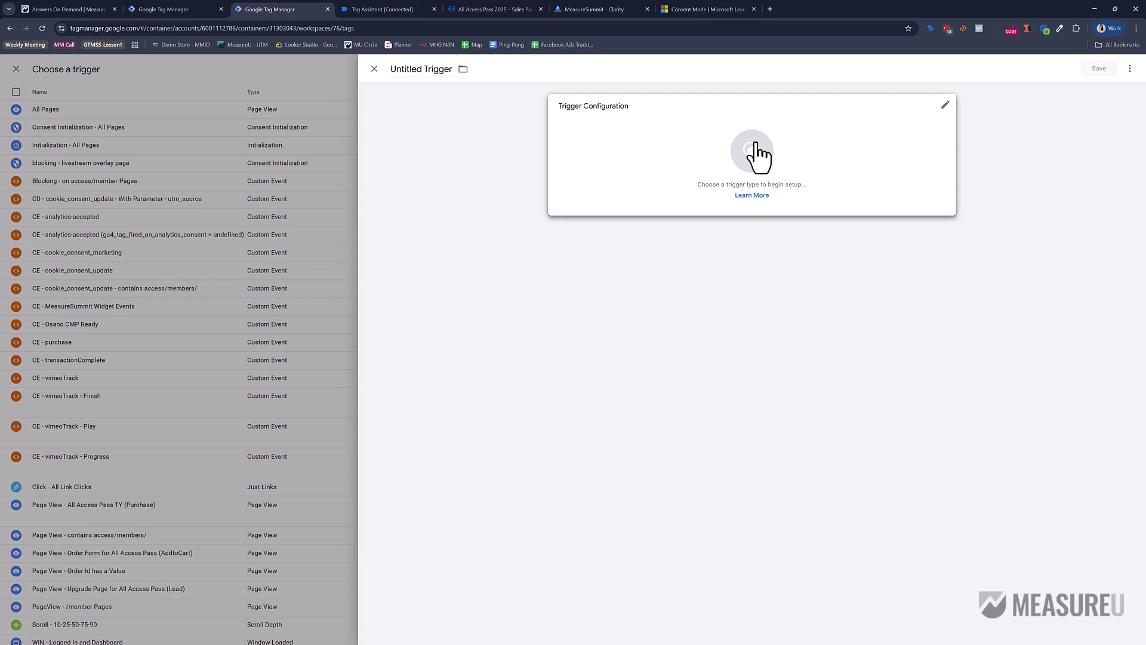
pyautogui.click(756, 153)
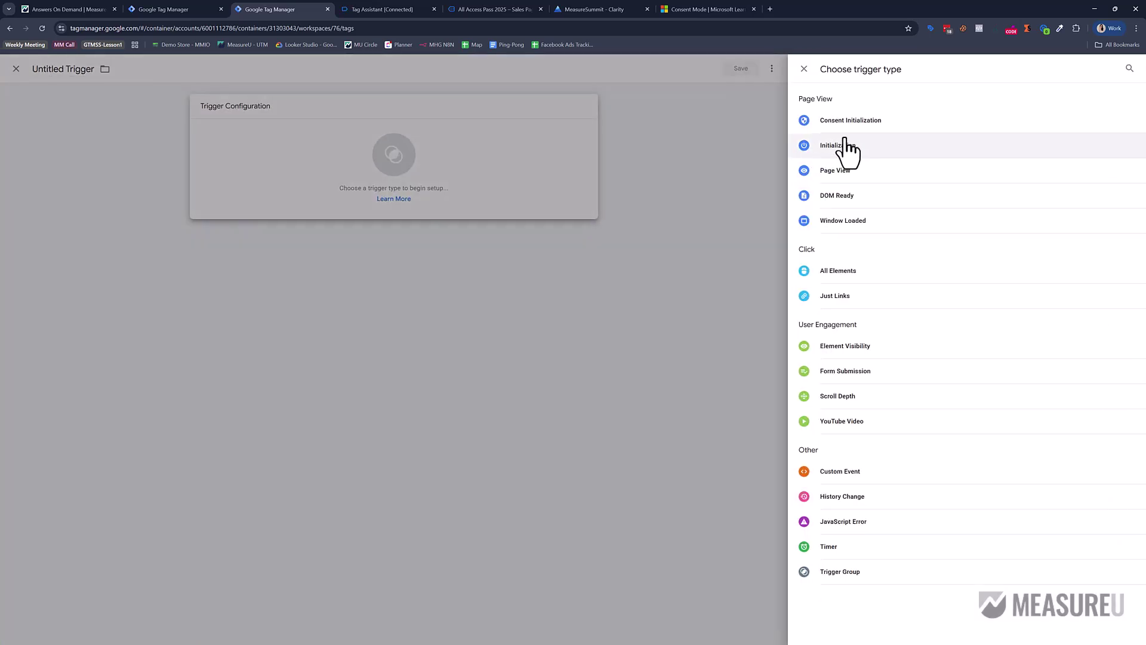
pyautogui.click(843, 472)
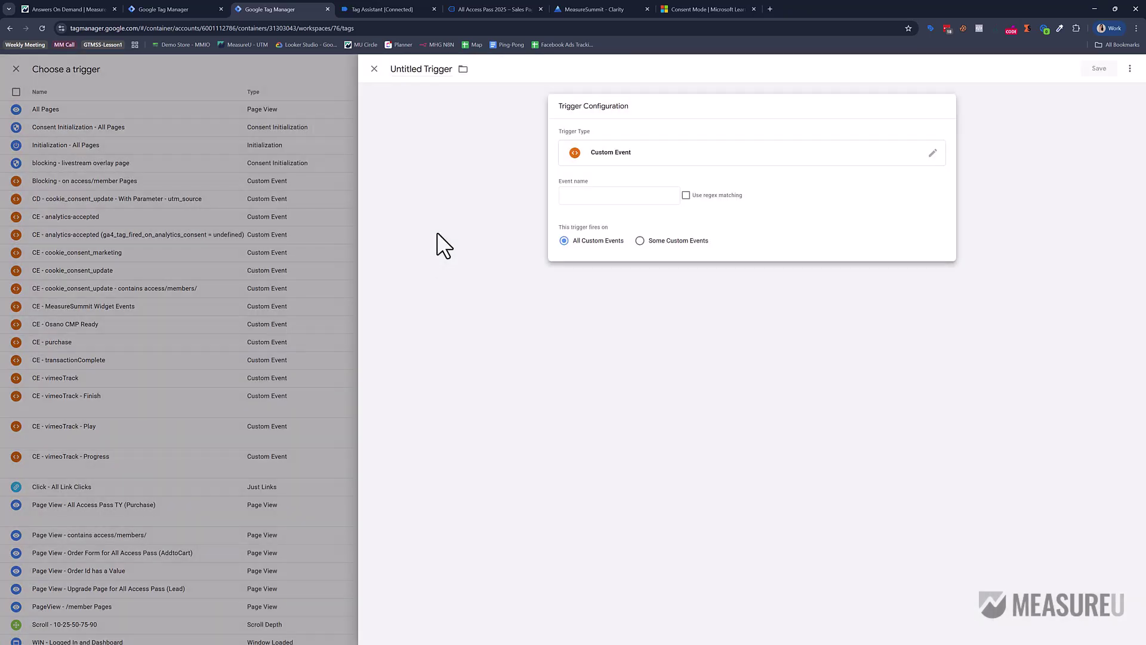
pyautogui.click(603, 192)
pyautogui.write('cookie_consent_statistics')
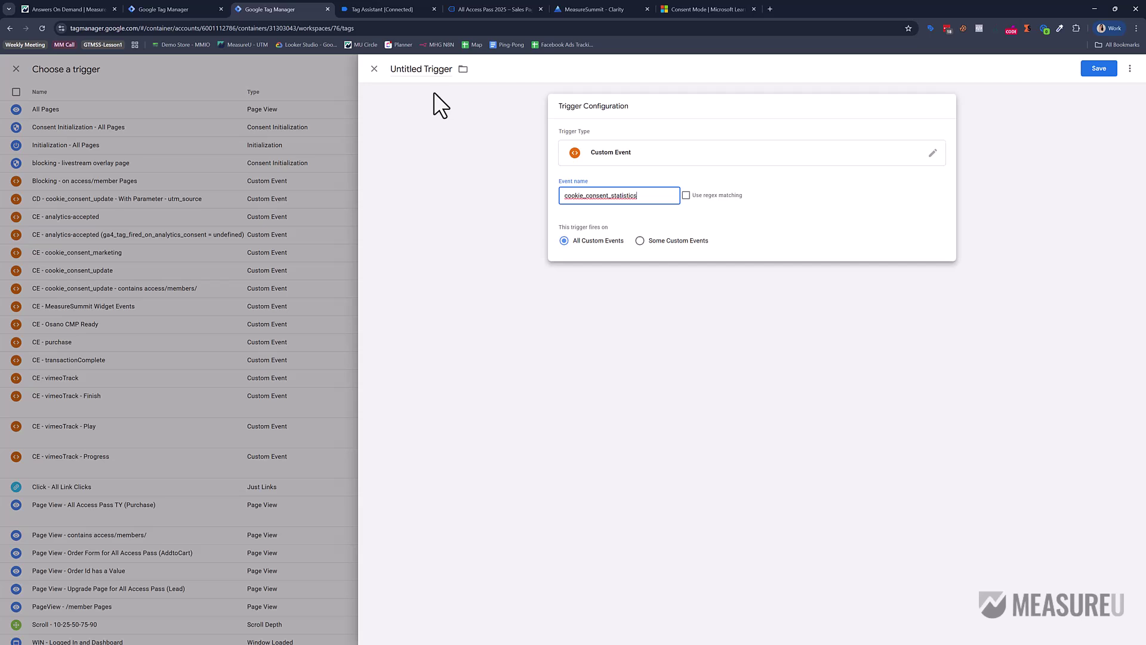
# Step: Name the trigger 'CE - cookie_consent_statistics' and save it
pyautogui.click(428, 70)
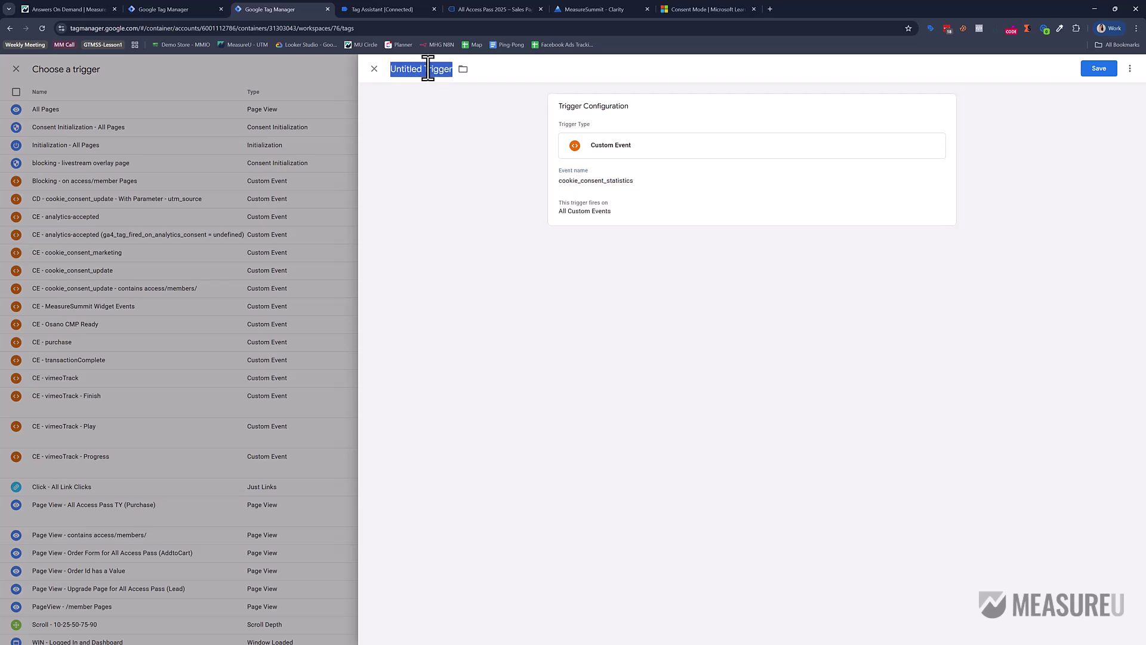
pyautogui.write('cE -')
pyautogui.write('cookie_consent_statistics')
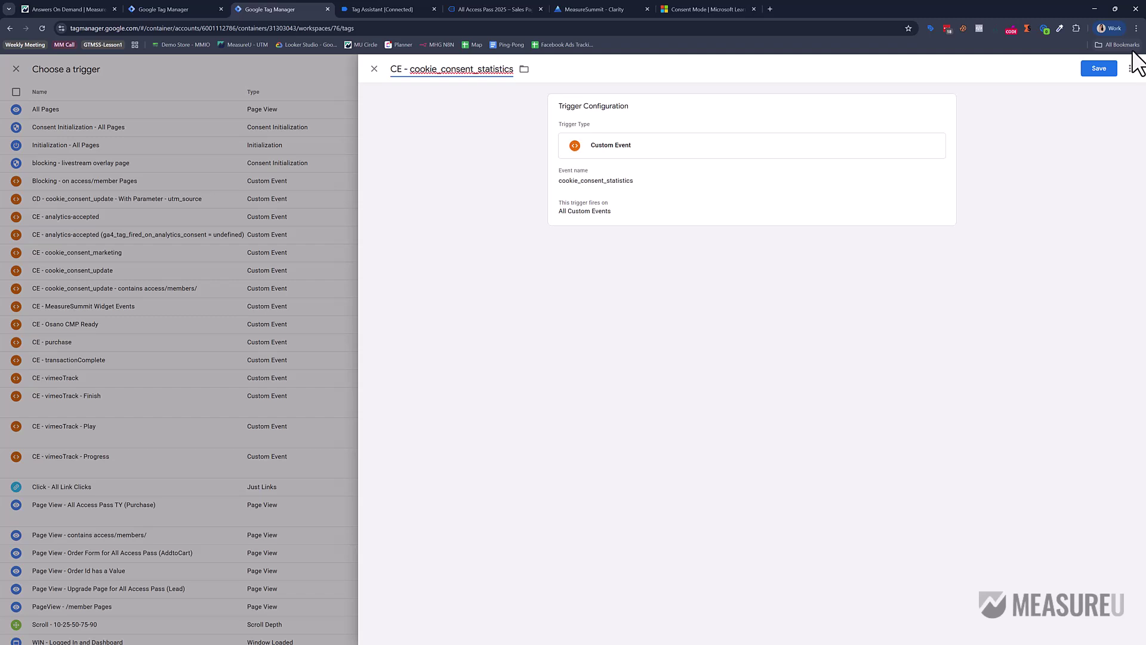
pyautogui.click(1099, 69)
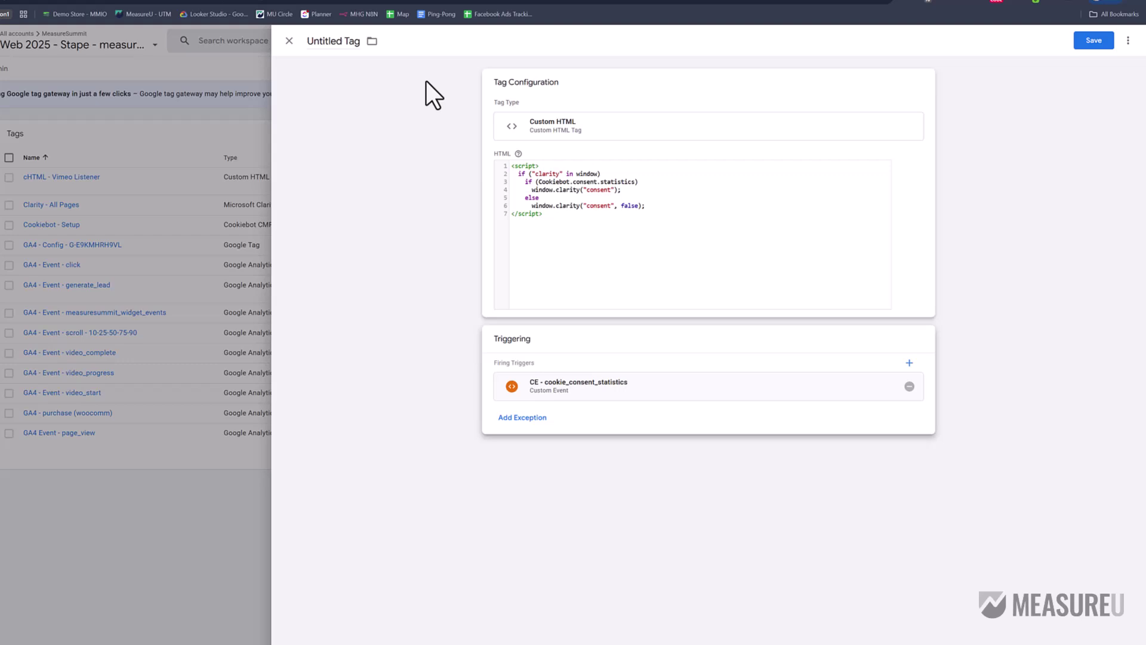
# Step: Rename the untitled tag to 'CHTML - Clarity Consent Cookies' and save it
pyautogui.click(396, 69)
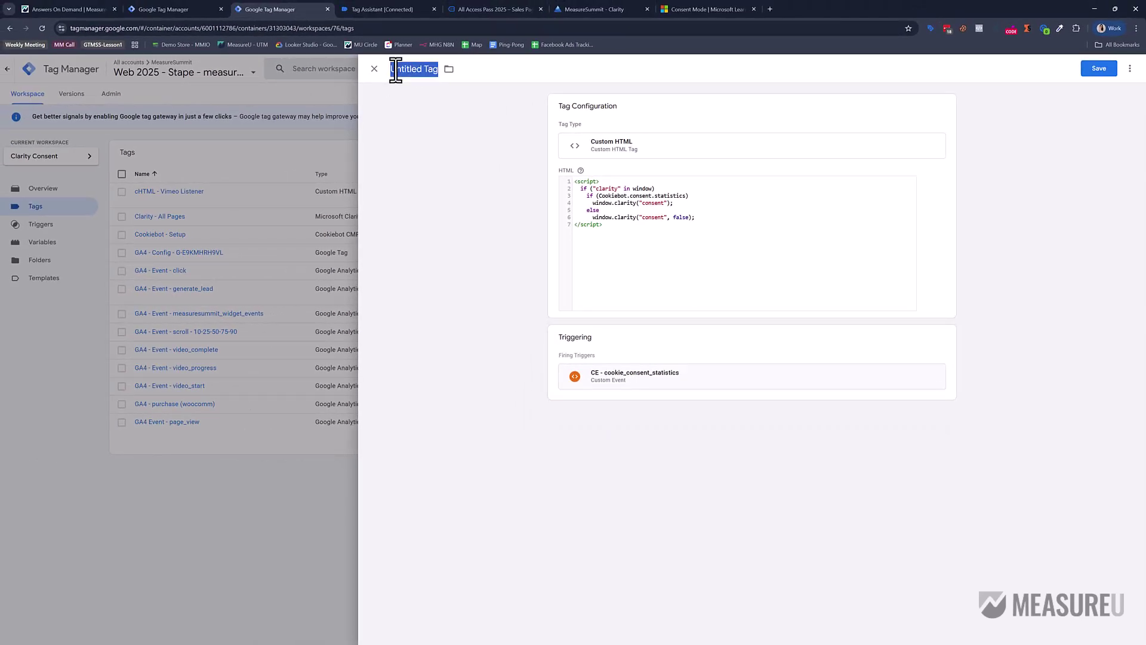
pyautogui.write('CHTML - Clarity Consent')
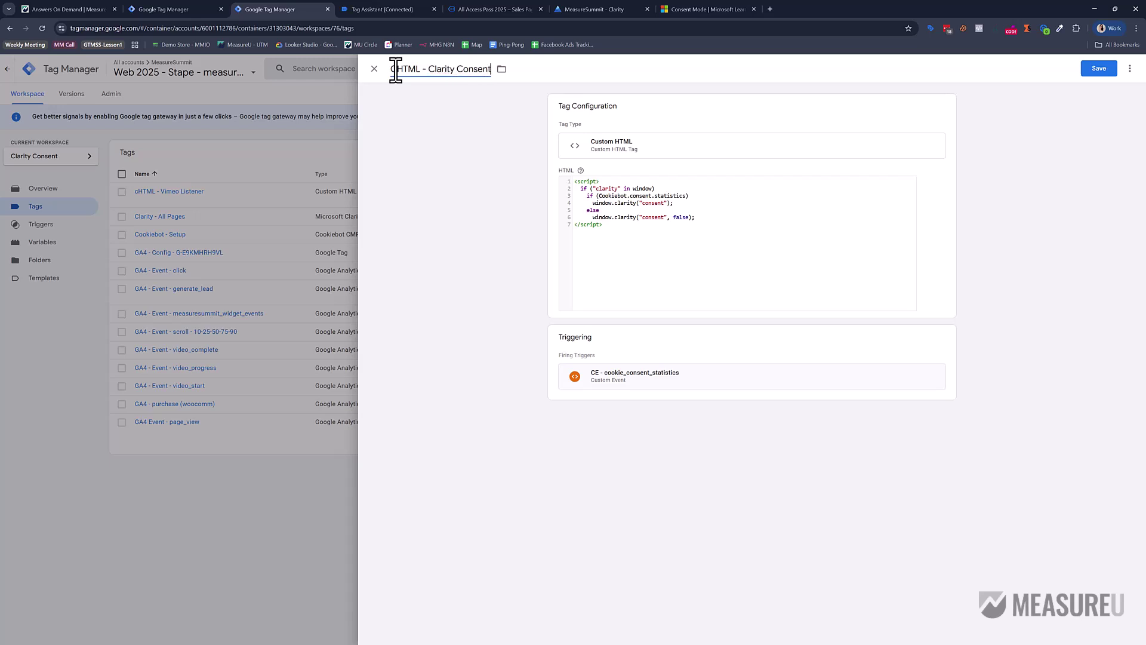
pyautogui.write('Cookies')
pyautogui.click(1101, 70)
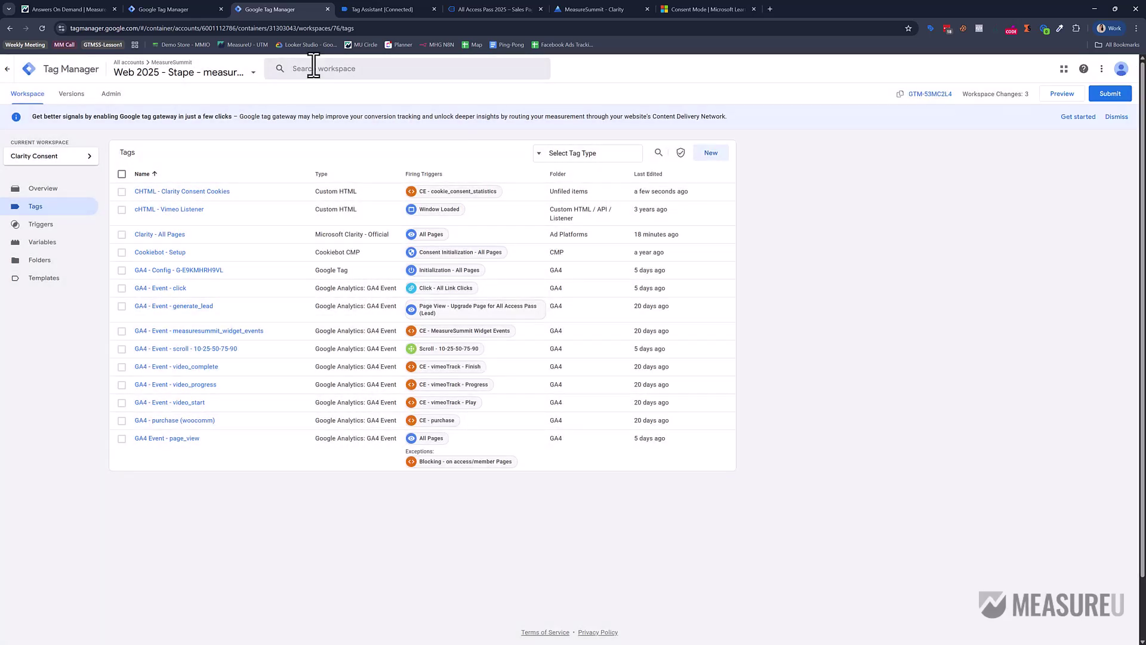
# Step: Delete all sales page cookies in Cookie-Editor and close the sales page tab
pyautogui.click(491, 9)
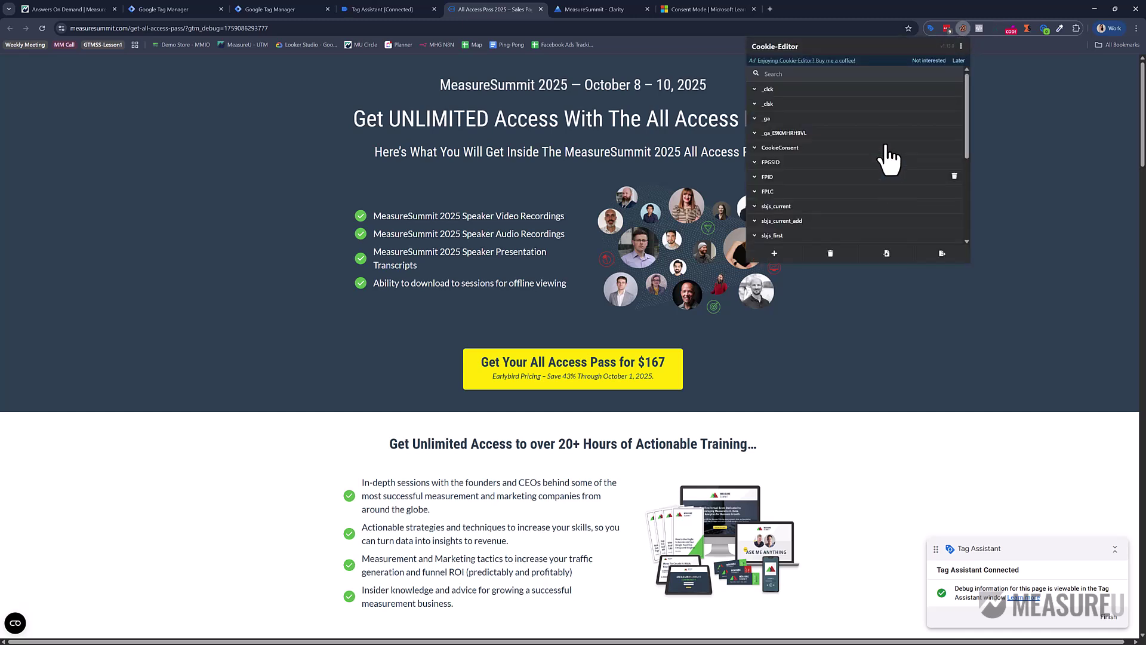
pyautogui.click(829, 258)
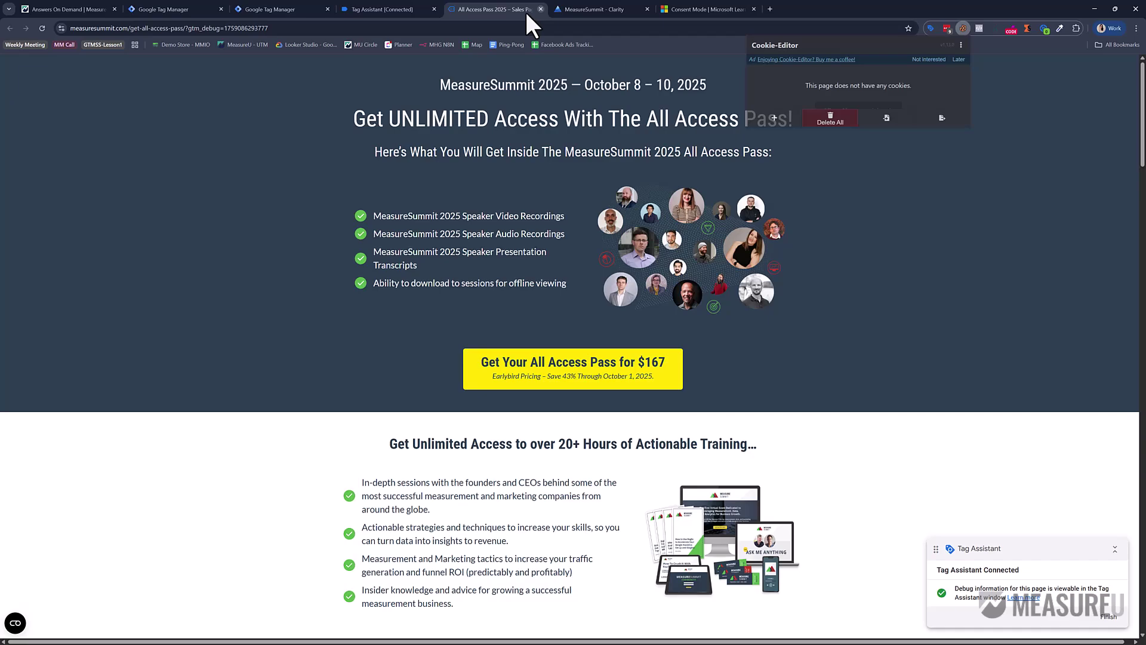
pyautogui.click(541, 9)
pyautogui.click(418, 9)
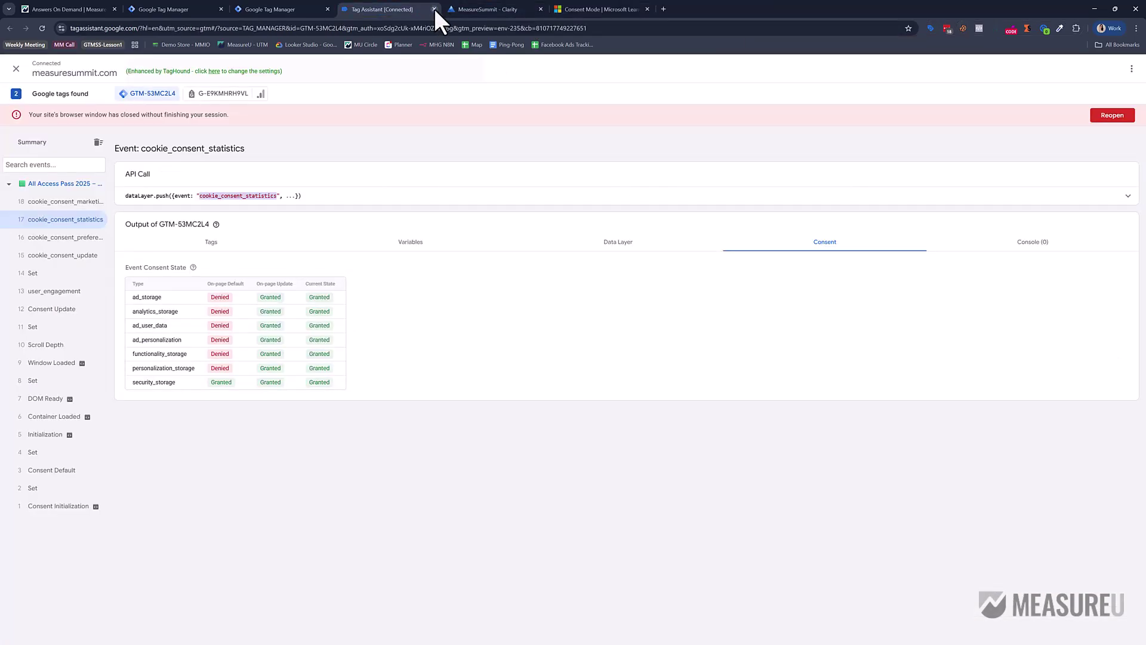
# Step: Close the old Tag Assistant tab, confirming Leave, and start a new GTM preview
pyautogui.click(434, 9)
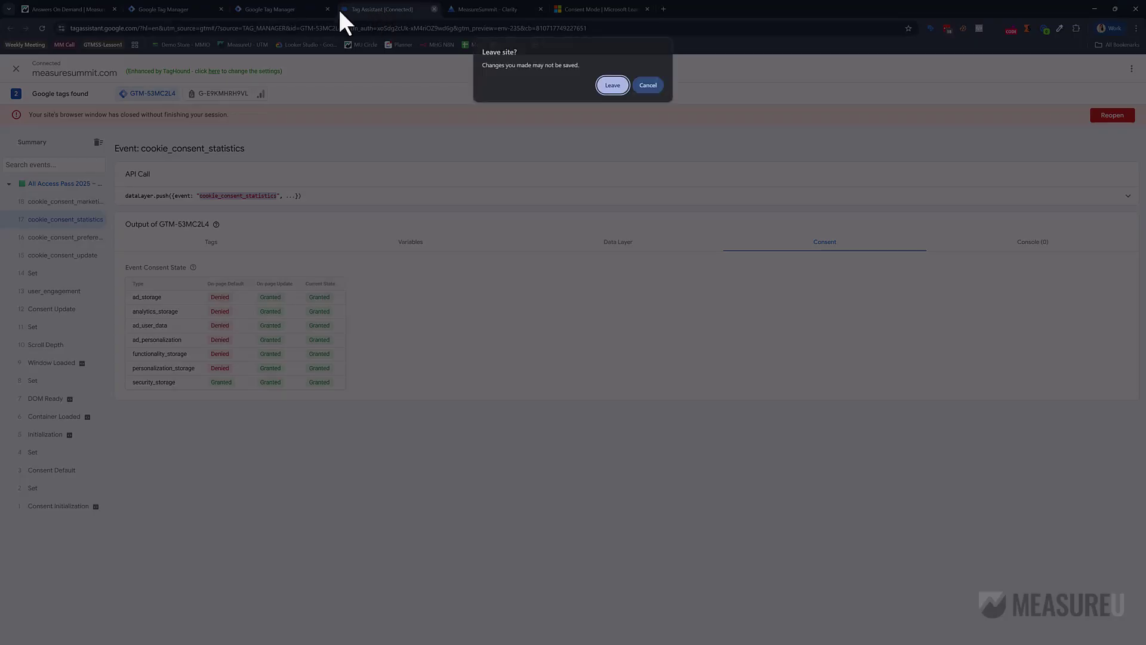
pyautogui.click(602, 84)
pyautogui.click(281, 13)
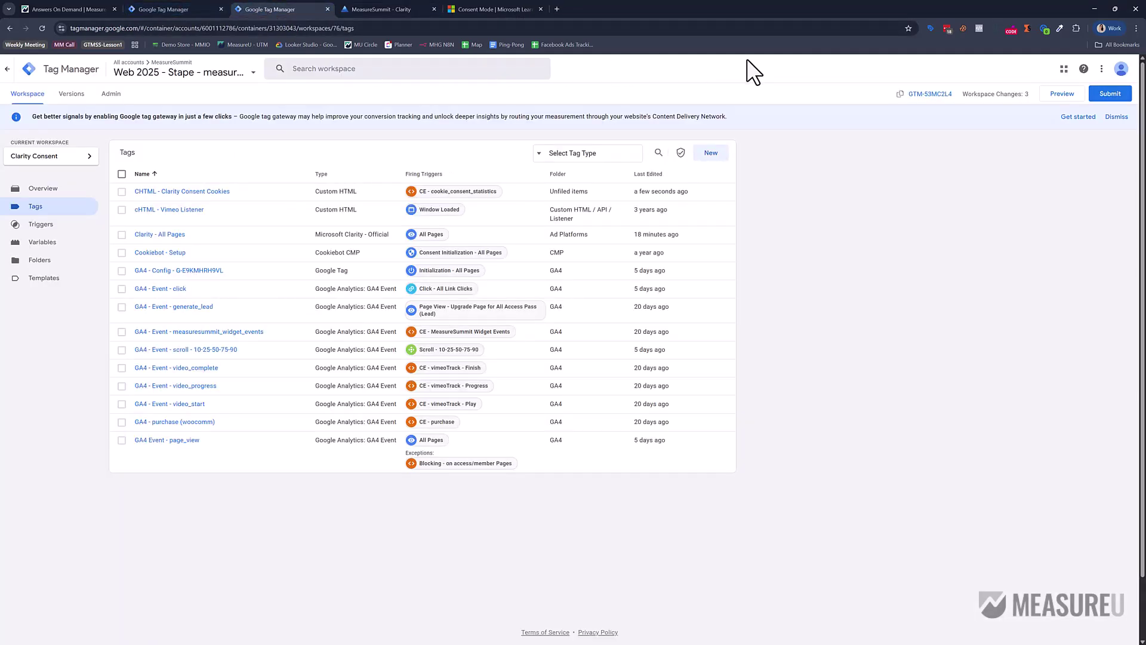
pyautogui.click(1062, 94)
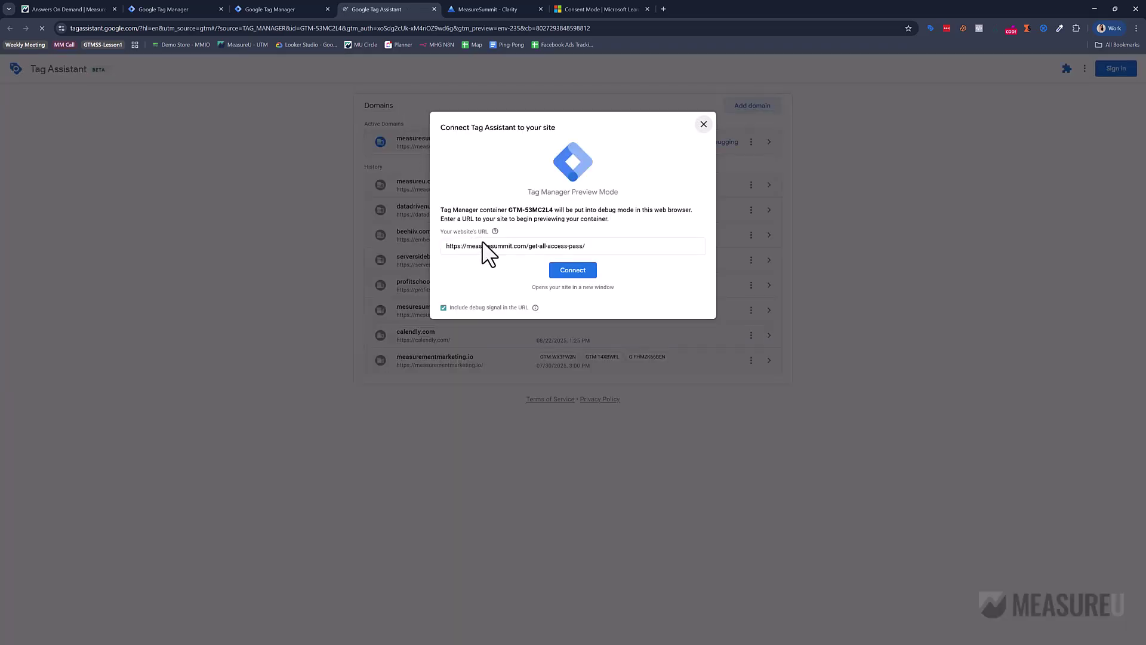
# Step: Connect the preview to the sales page and search Cookie-Editor for _cl cookies
pyautogui.click(562, 276)
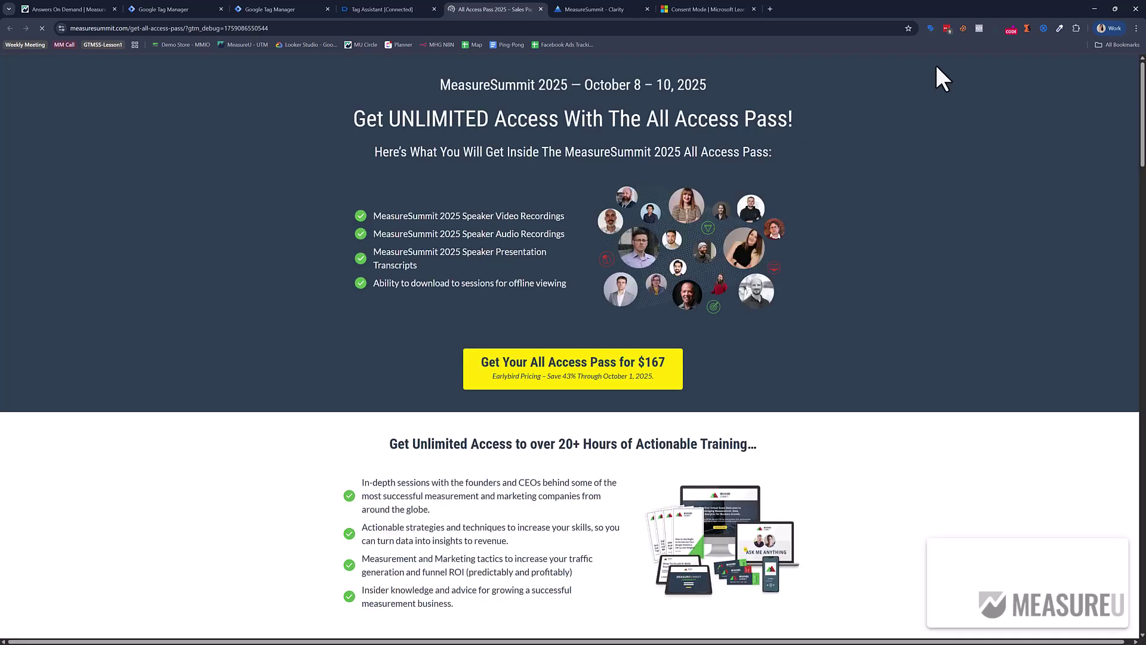
pyautogui.click(962, 28)
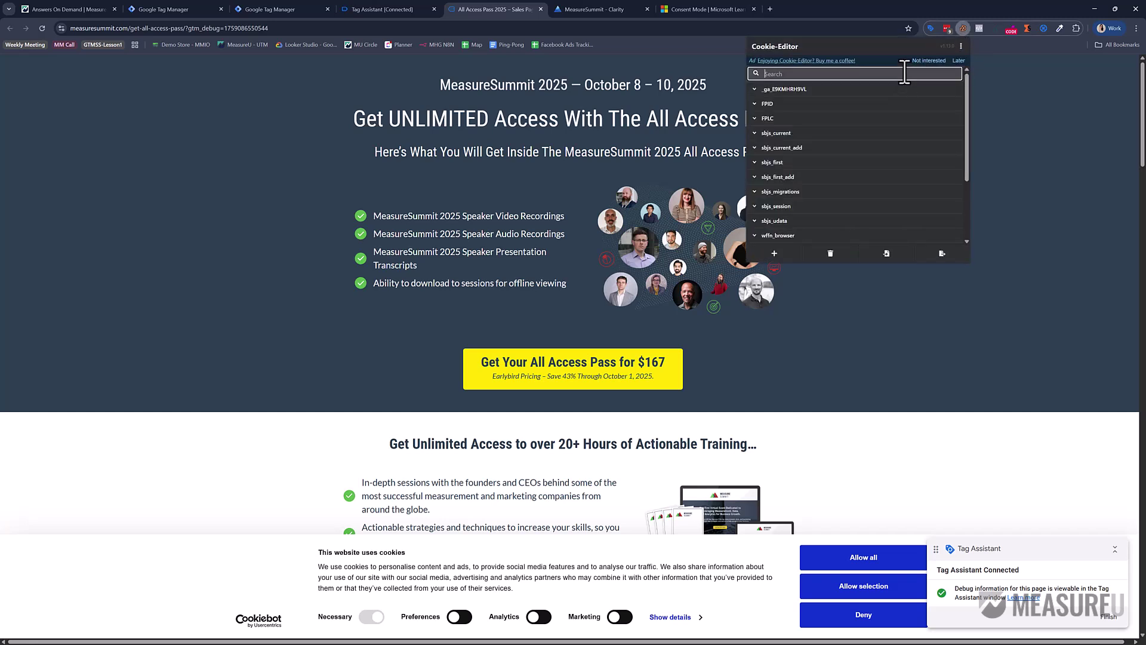
pyautogui.write('_cl')
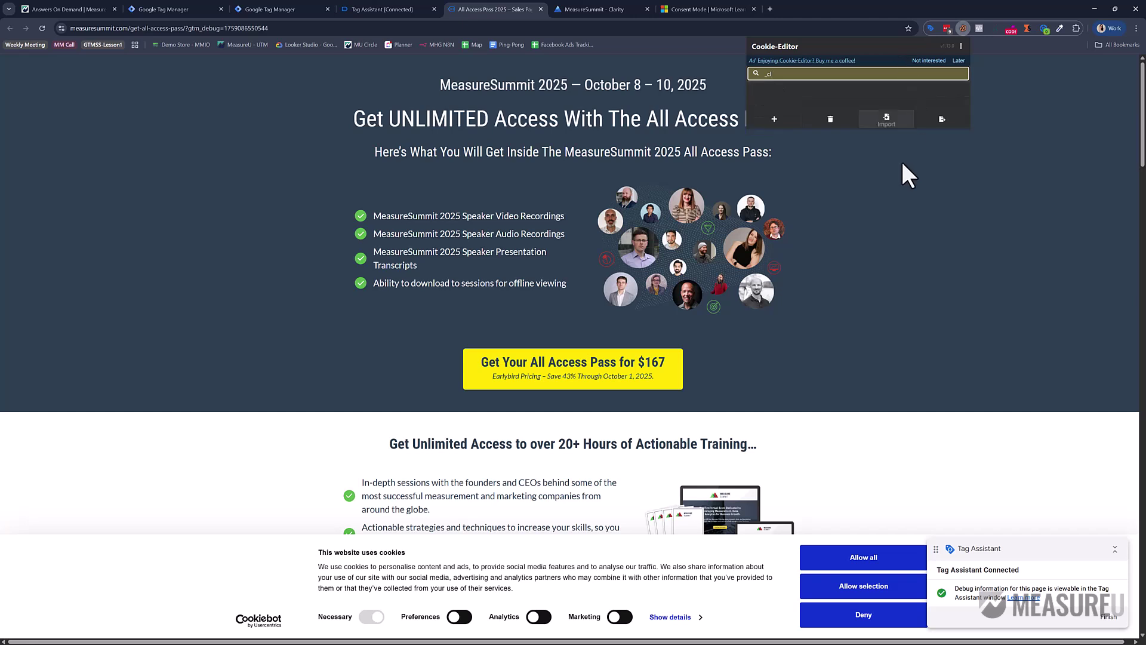
pyautogui.click(893, 225)
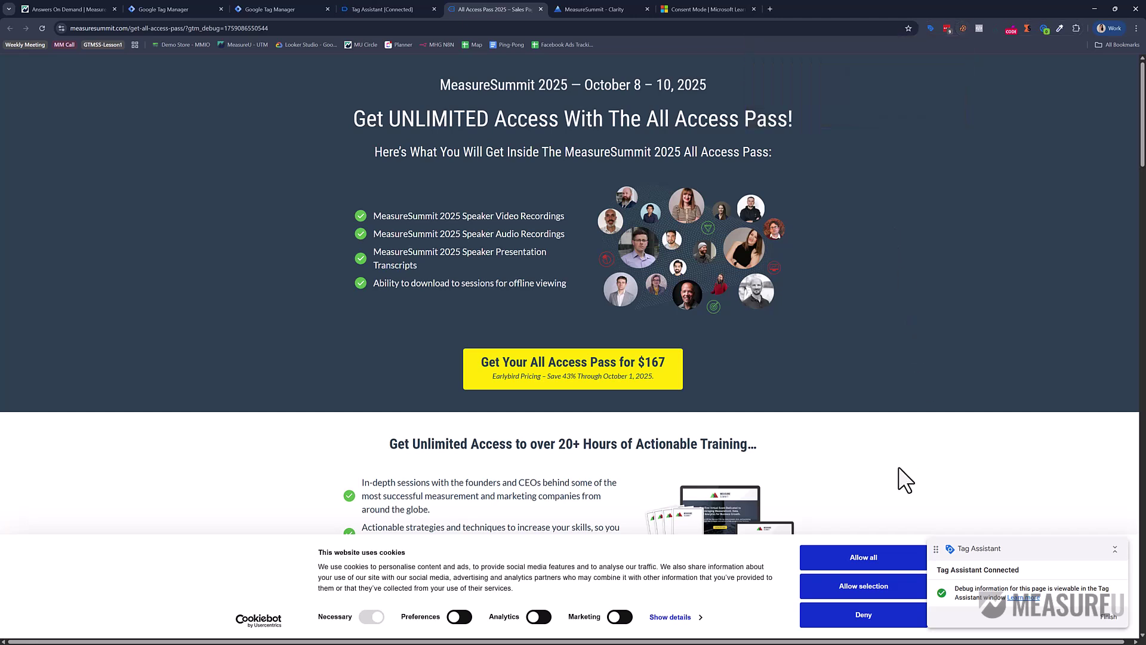
# Step: Allow all cookies on the Cookiebot banner, recheck for _c cookies, then return to Tag Assistant
pyautogui.click(888, 567)
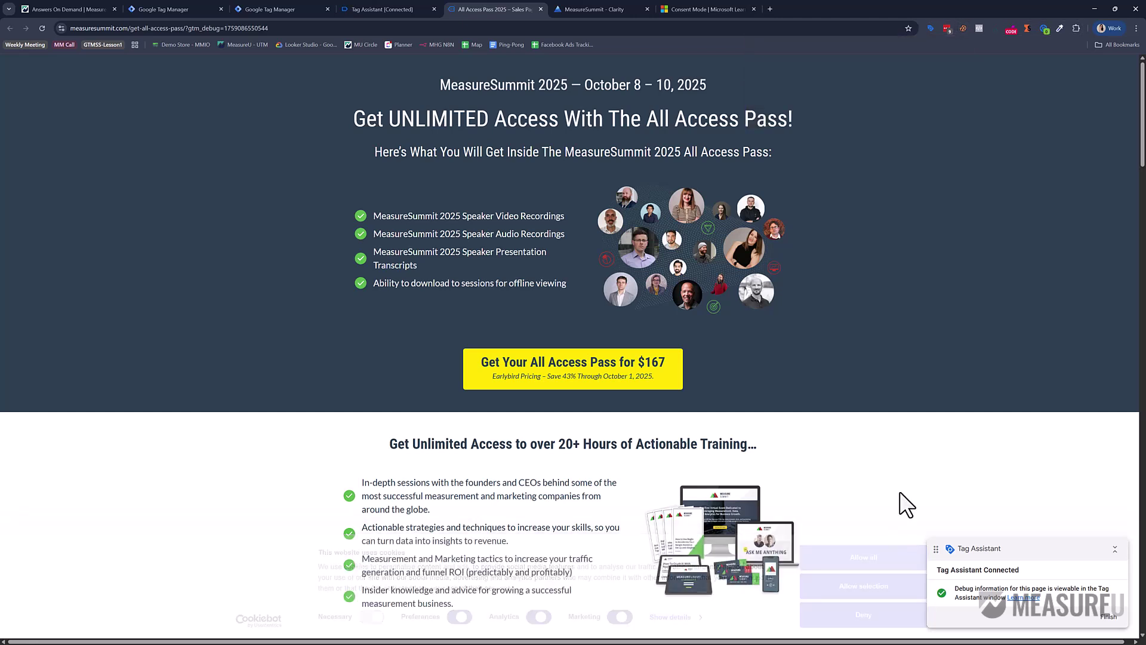
pyautogui.click(961, 31)
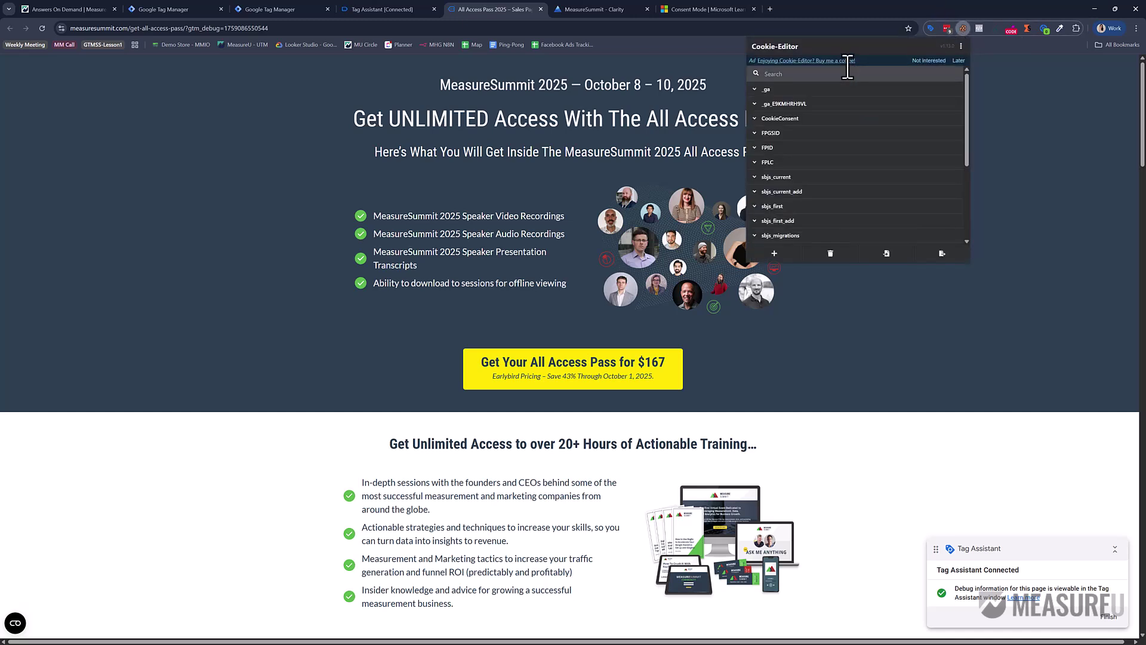
pyautogui.click(848, 72)
pyautogui.write('_c')
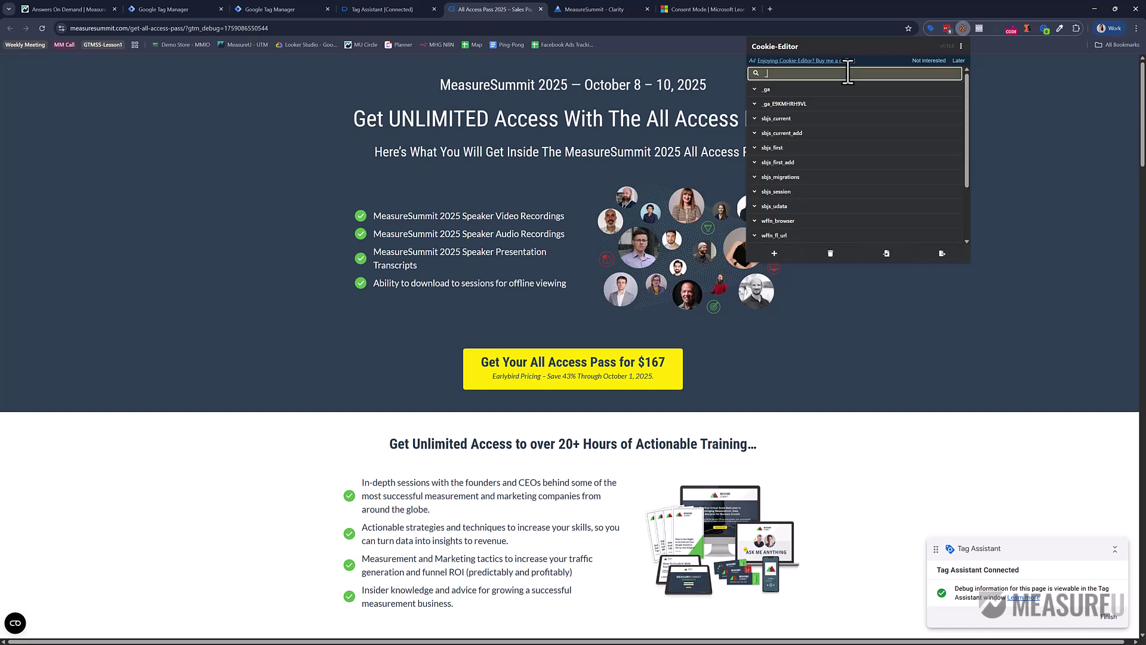
pyautogui.click(905, 166)
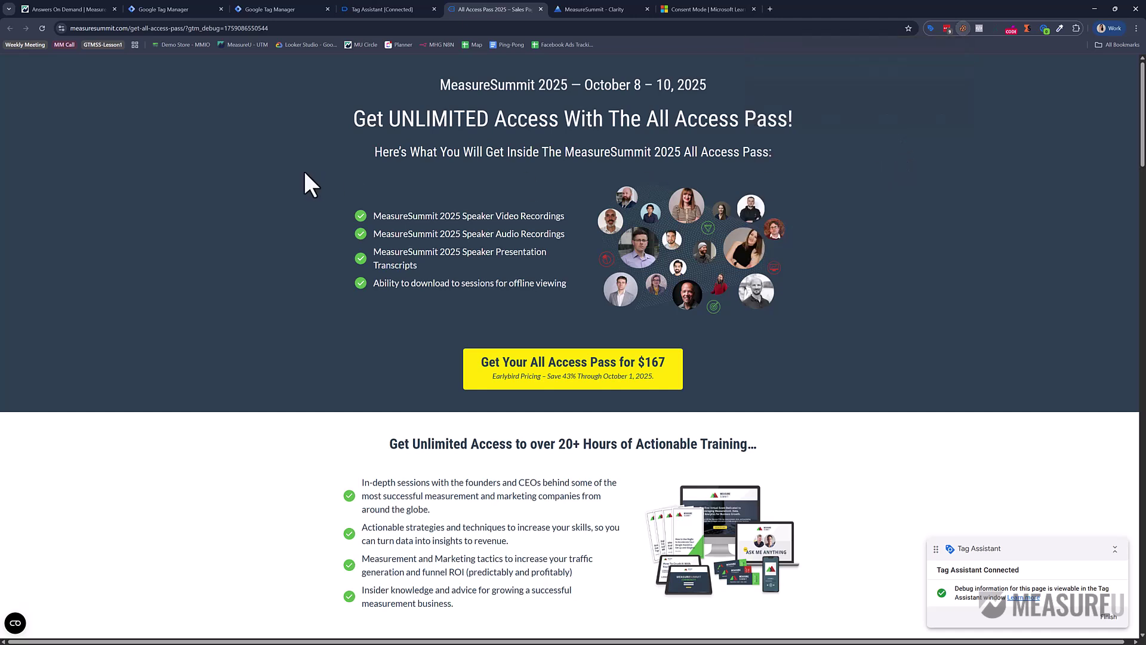
pyautogui.click(13, 622)
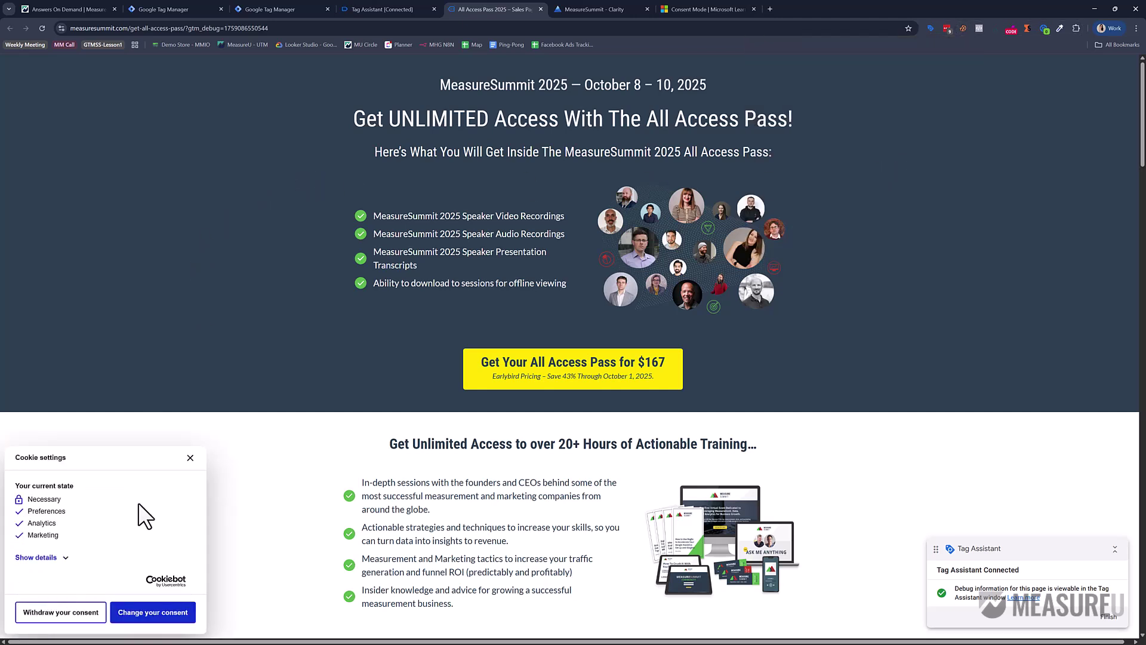
pyautogui.click(393, 9)
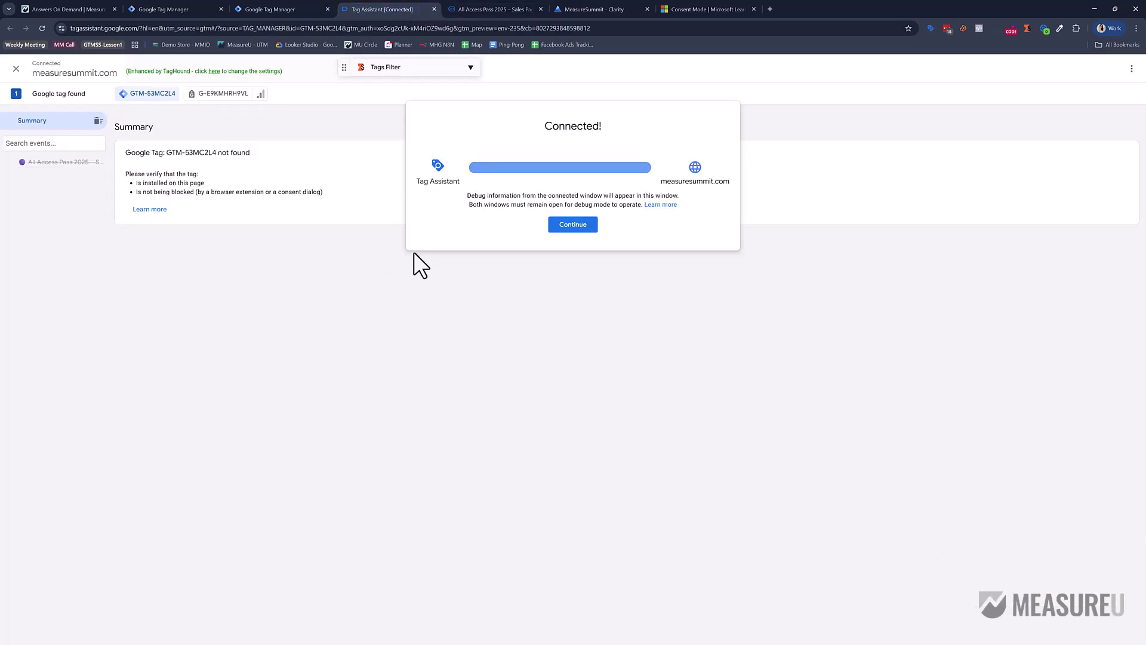
# Step: Dismiss the Connected confirmation and delete all sales page cookies in Cookie-Editor
pyautogui.click(572, 226)
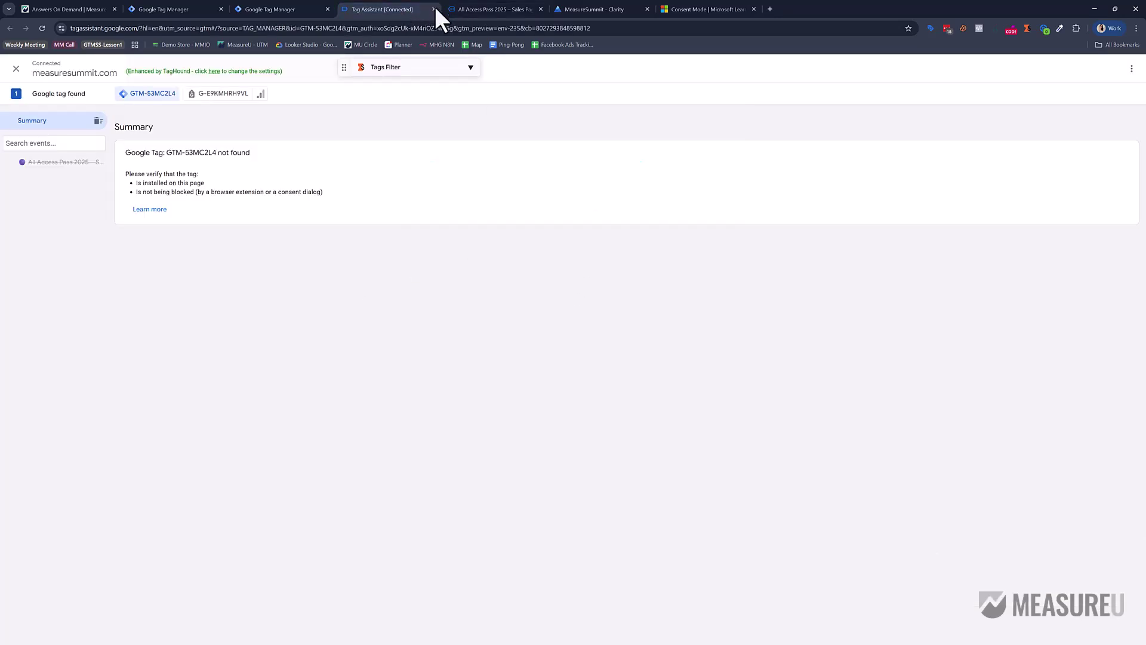
pyautogui.click(461, 10)
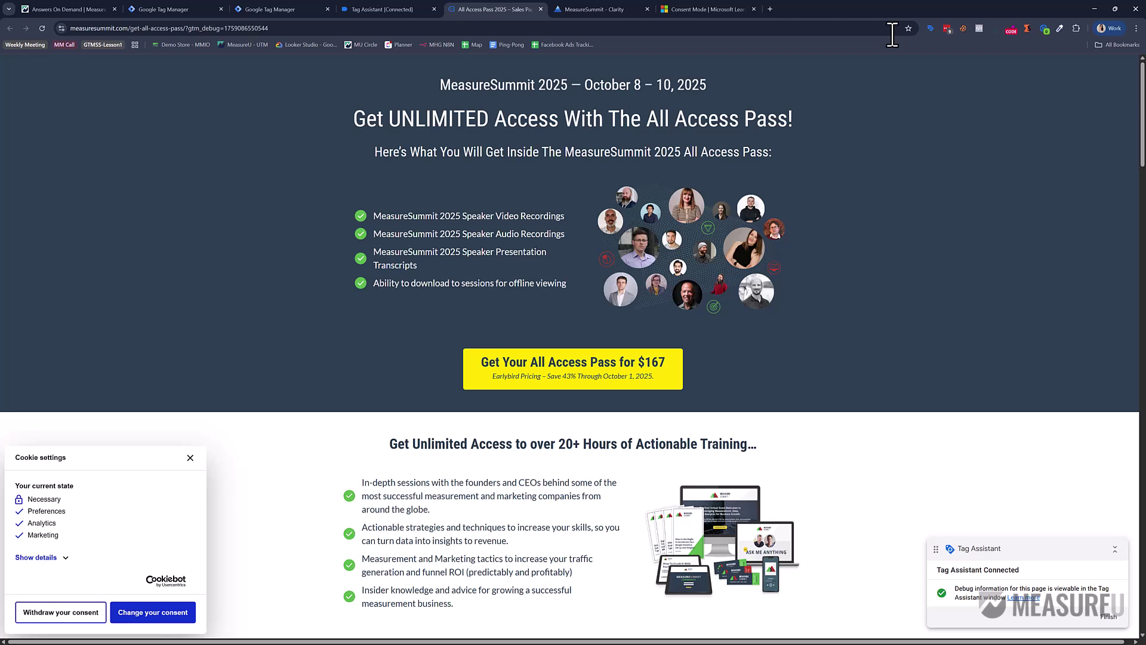
pyautogui.click(963, 28)
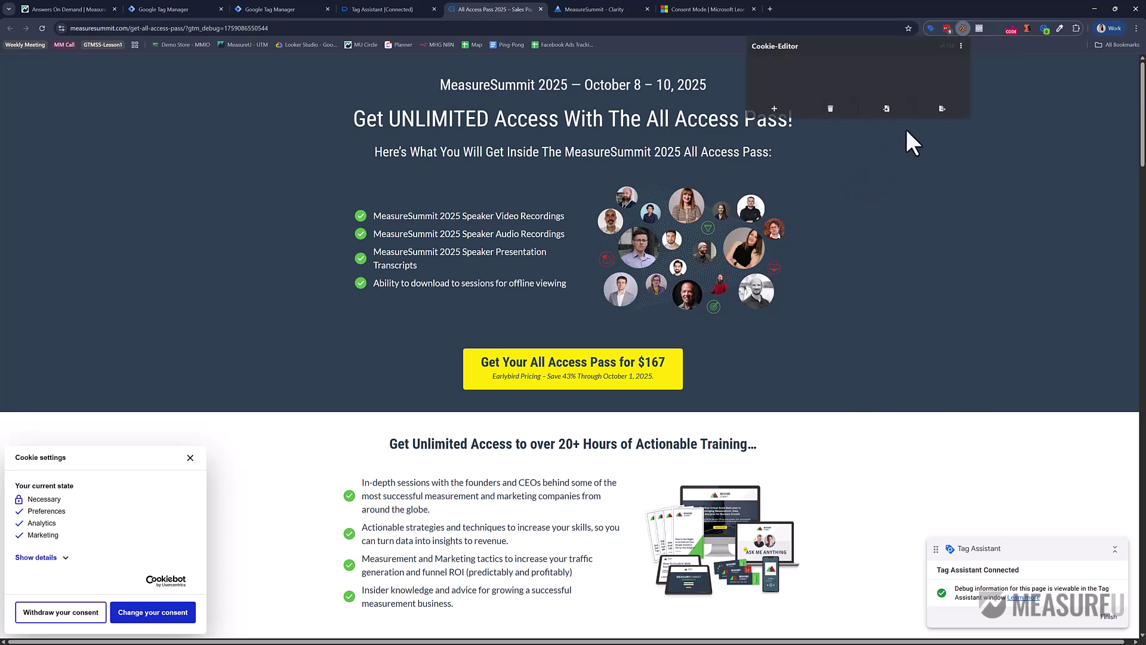
pyautogui.click(833, 251)
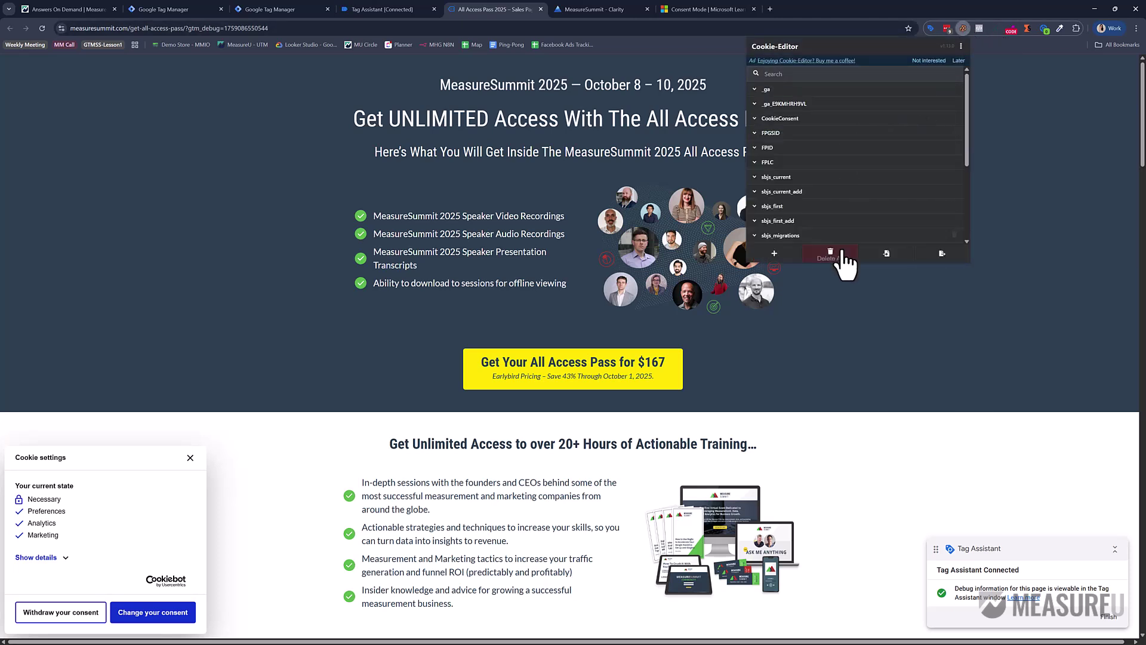
# Step: Close the sales page and Tag Assistant tabs, choosing Leave, and return to GTM
pyautogui.click(540, 9)
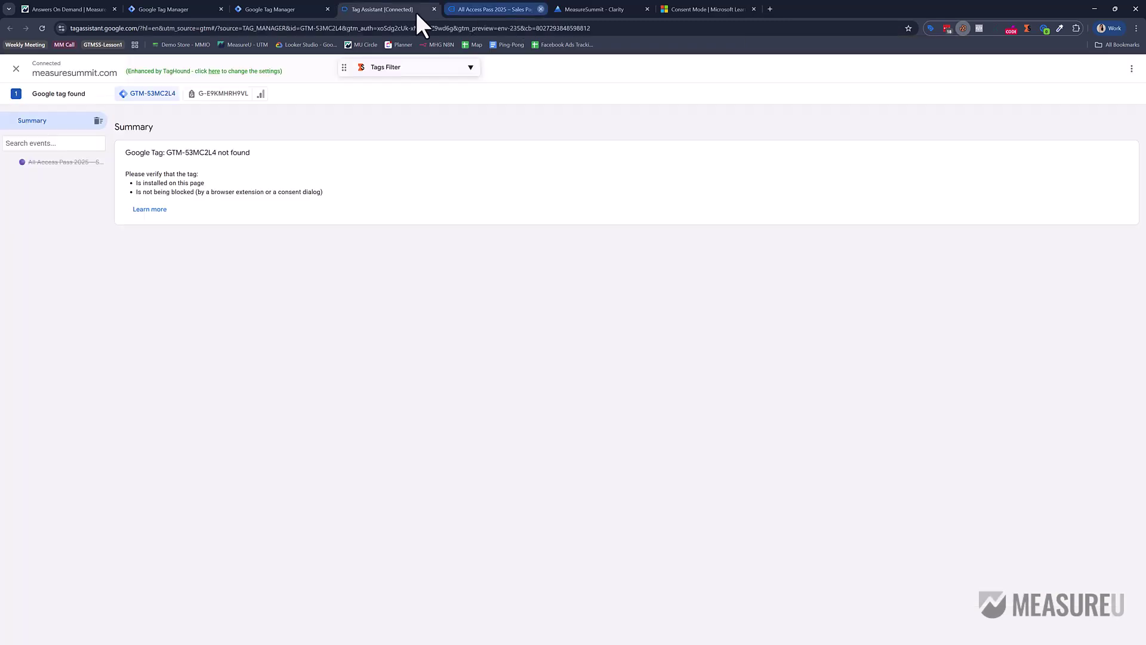
pyautogui.click(433, 9)
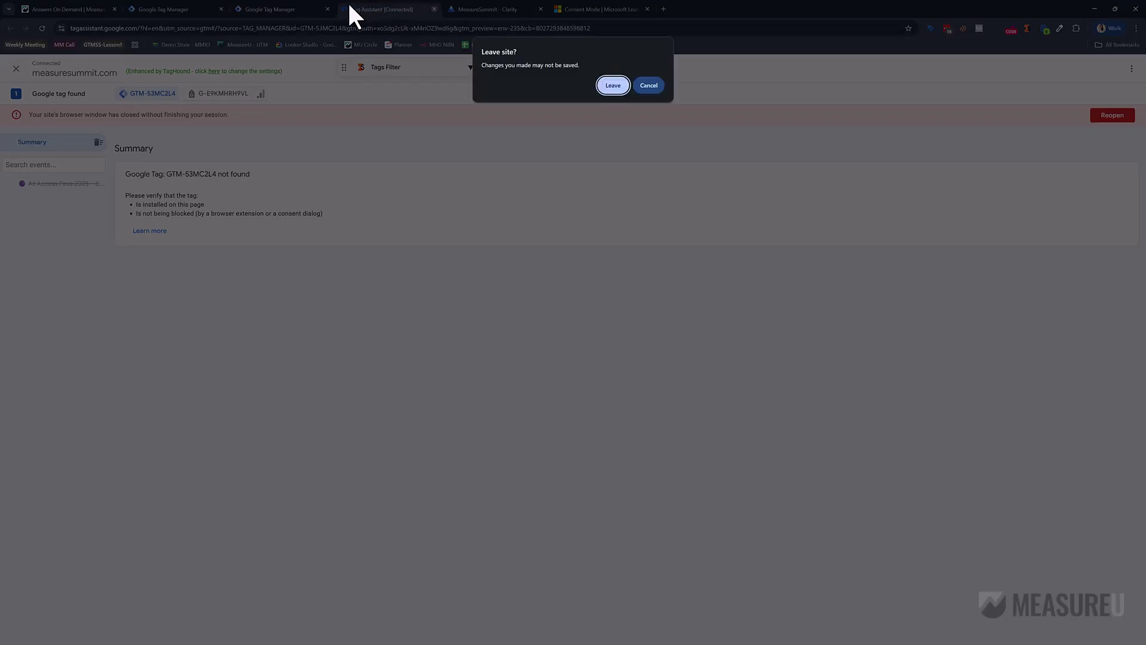
pyautogui.click(612, 85)
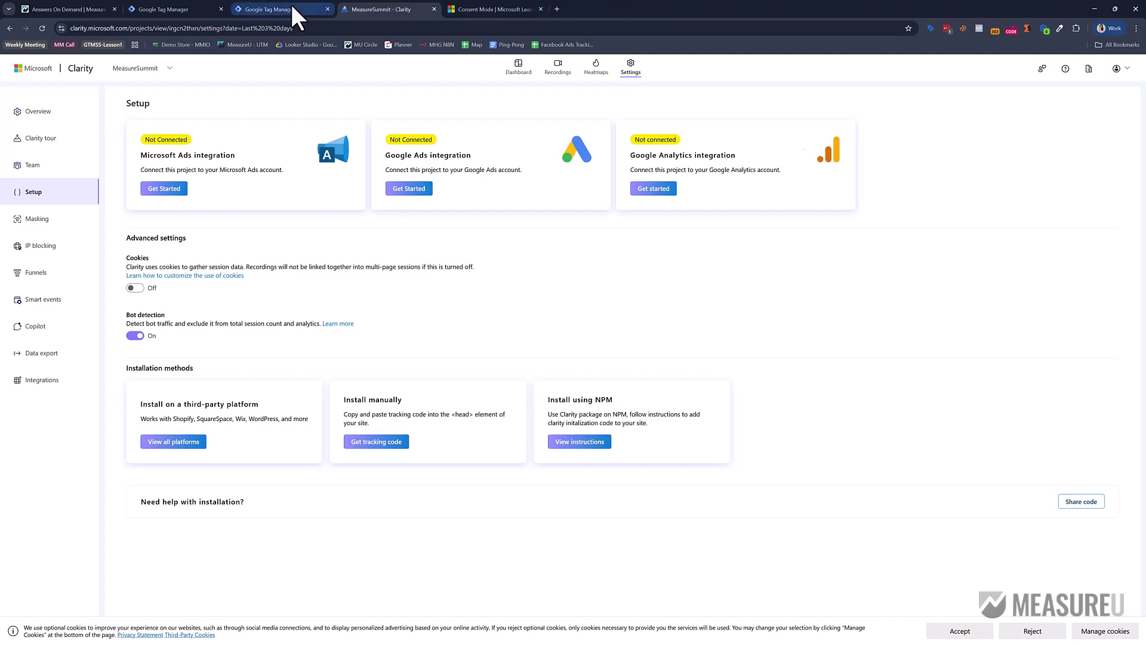
pyautogui.click(291, 10)
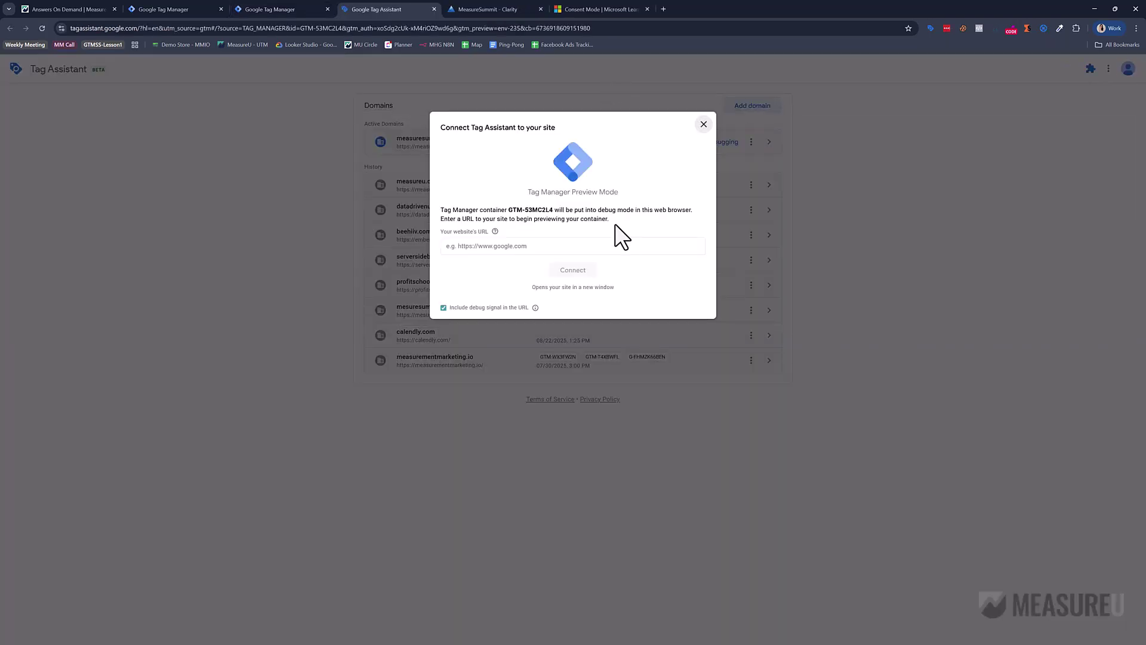
# Step: Reopen the active measuresummit.com debug session and dismiss its connection confirmation
pyautogui.click(703, 124)
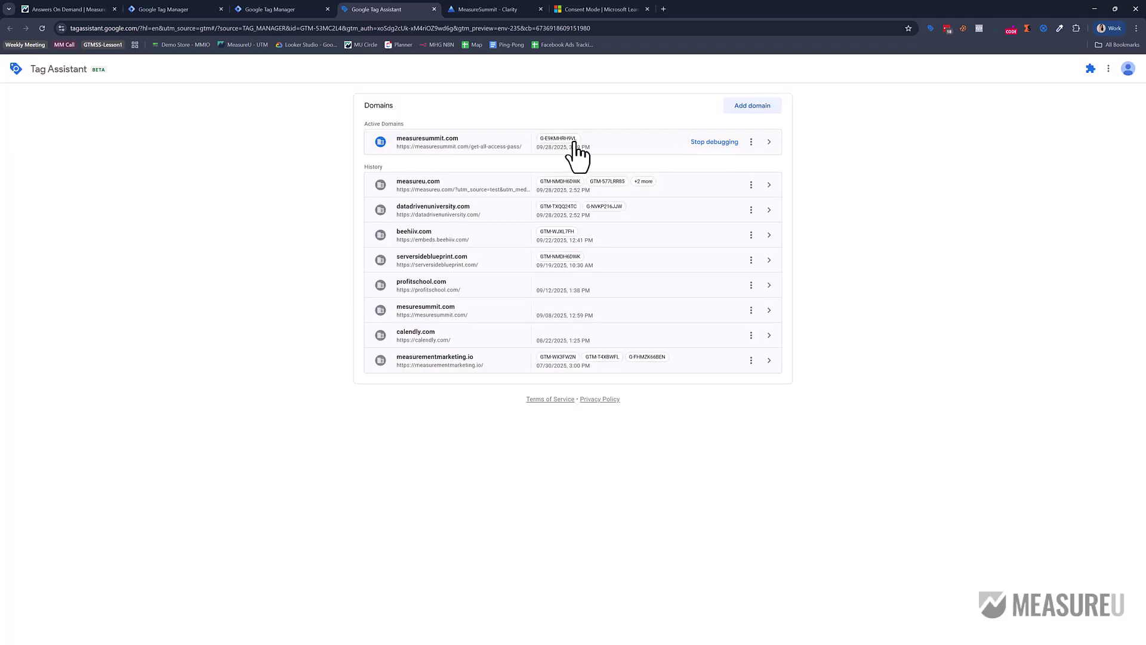
pyautogui.click(487, 154)
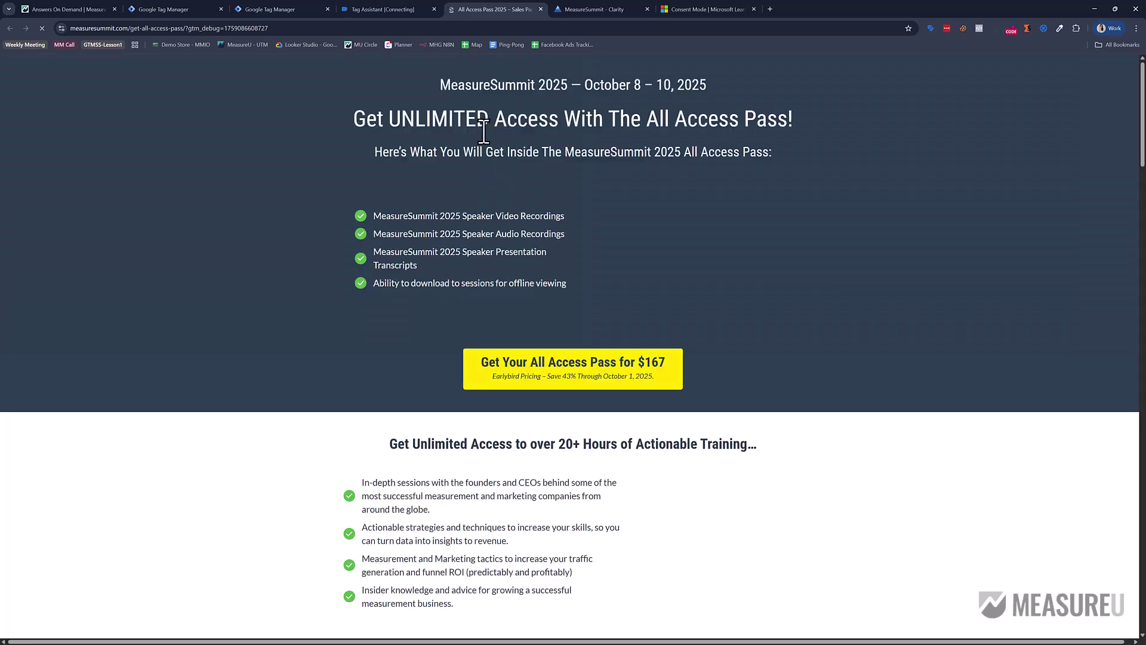
pyautogui.click(383, 3)
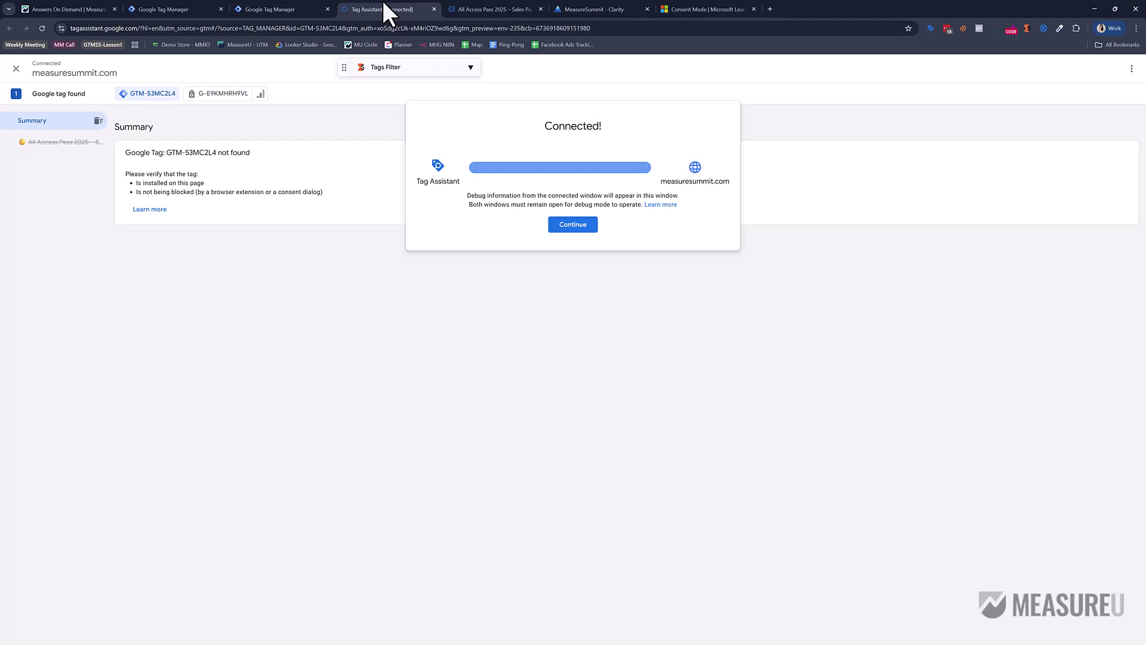
pyautogui.click(565, 225)
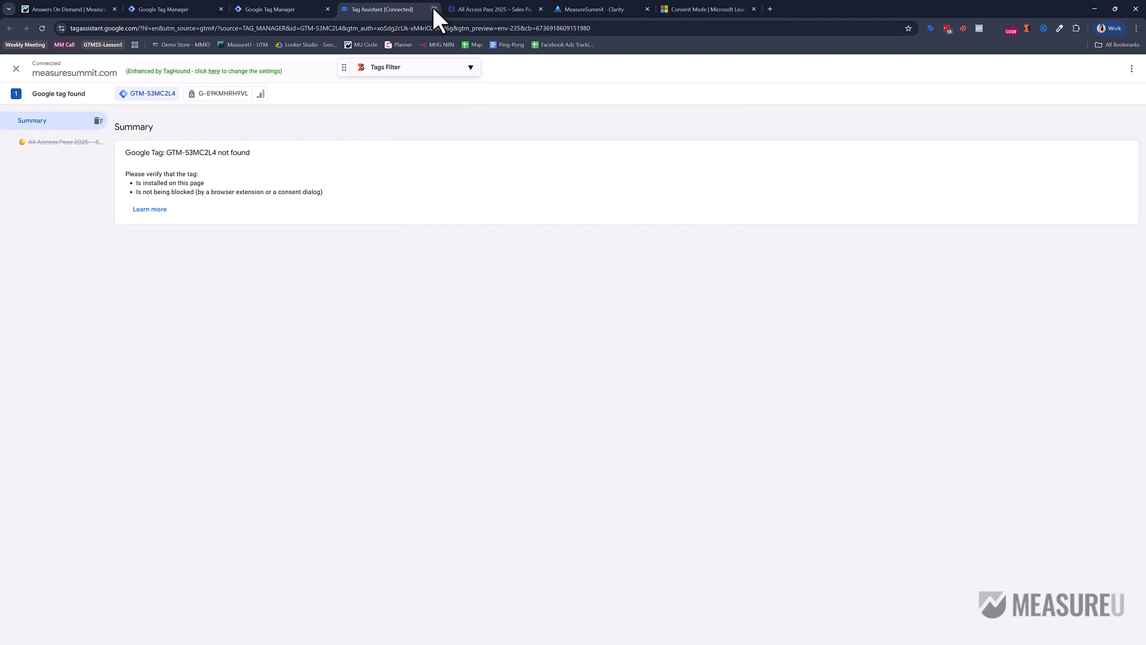
# Step: Close the old debug and sales page tabs, then restart debugging on measuresummit.com
pyautogui.click(434, 9)
pyautogui.click(612, 85)
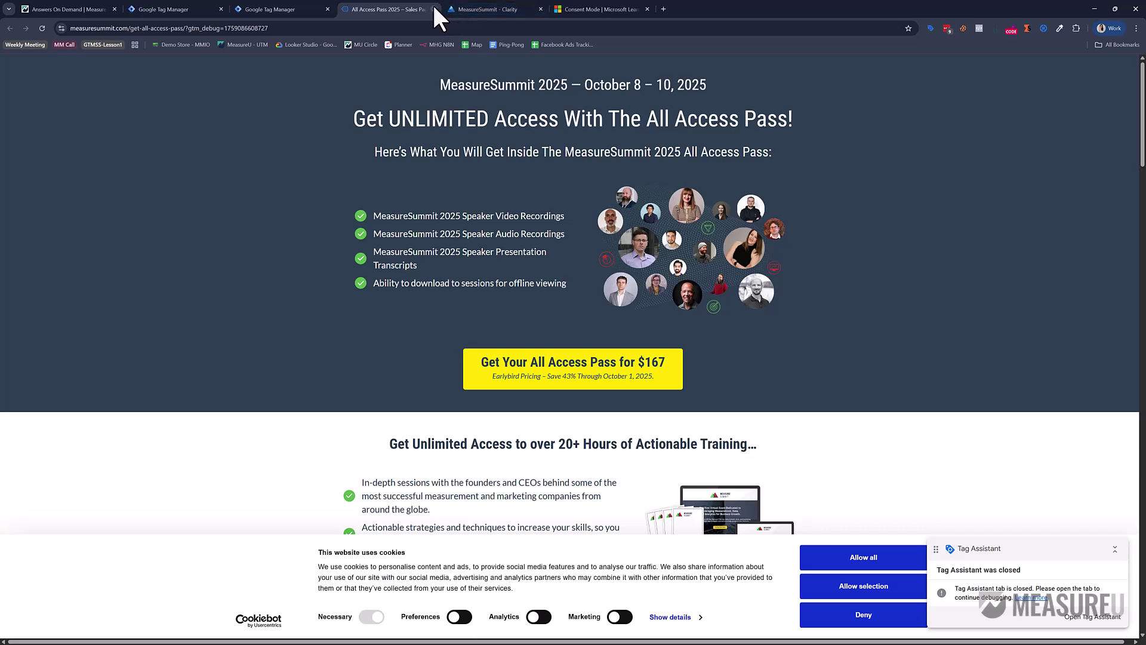
pyautogui.click(434, 9)
pyautogui.click(307, 7)
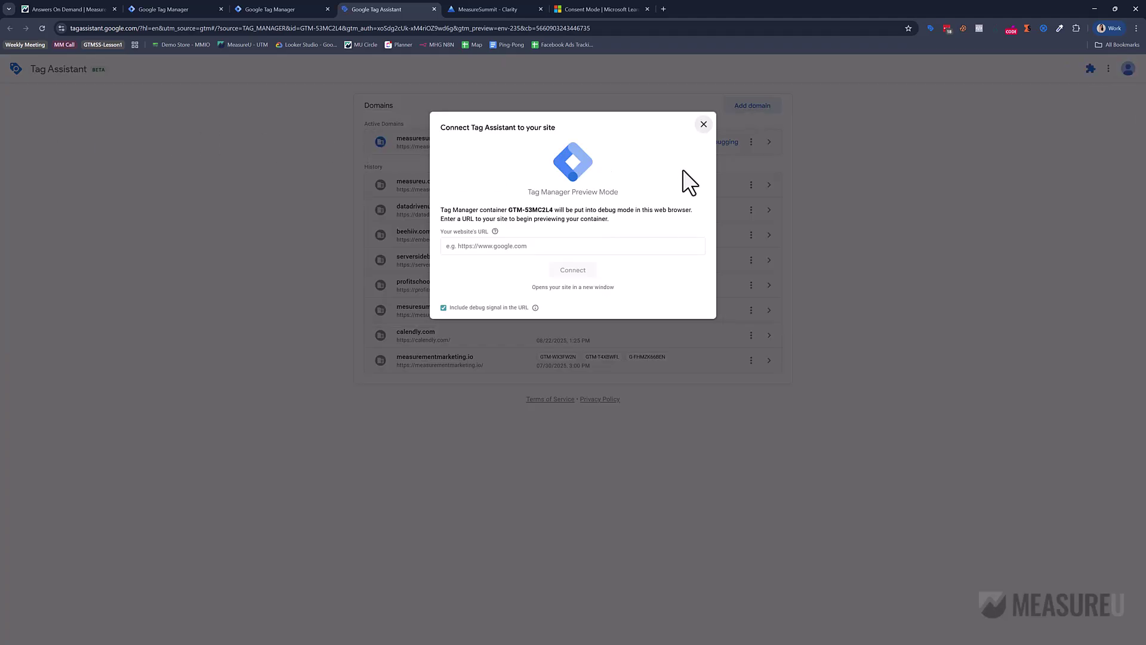
pyautogui.click(704, 125)
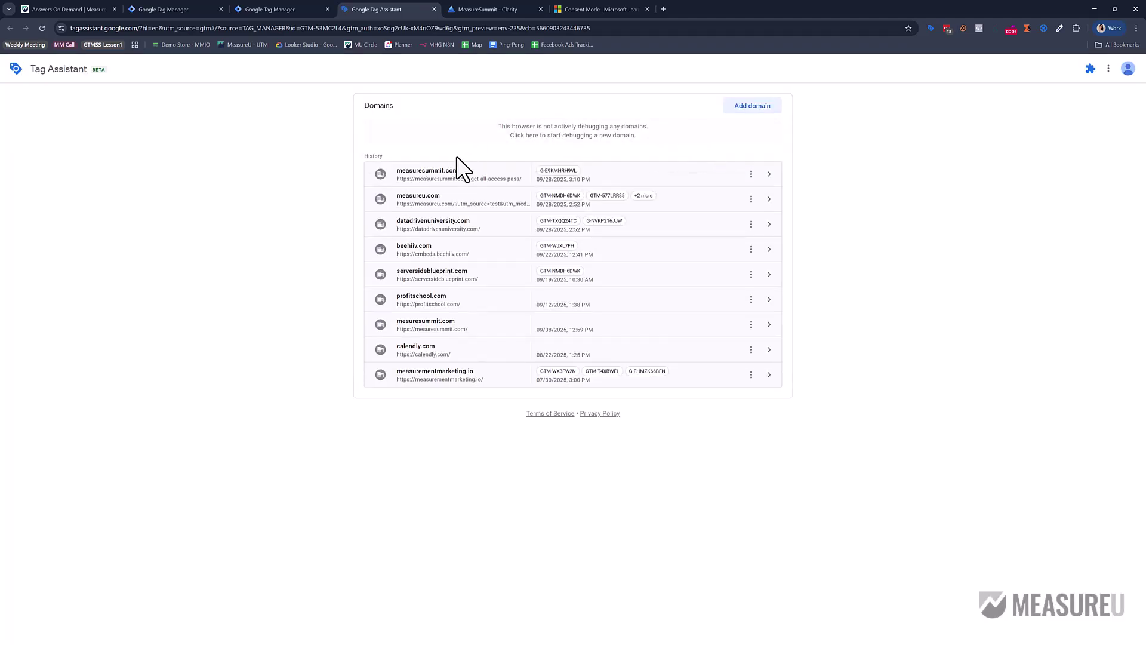
pyautogui.click(454, 173)
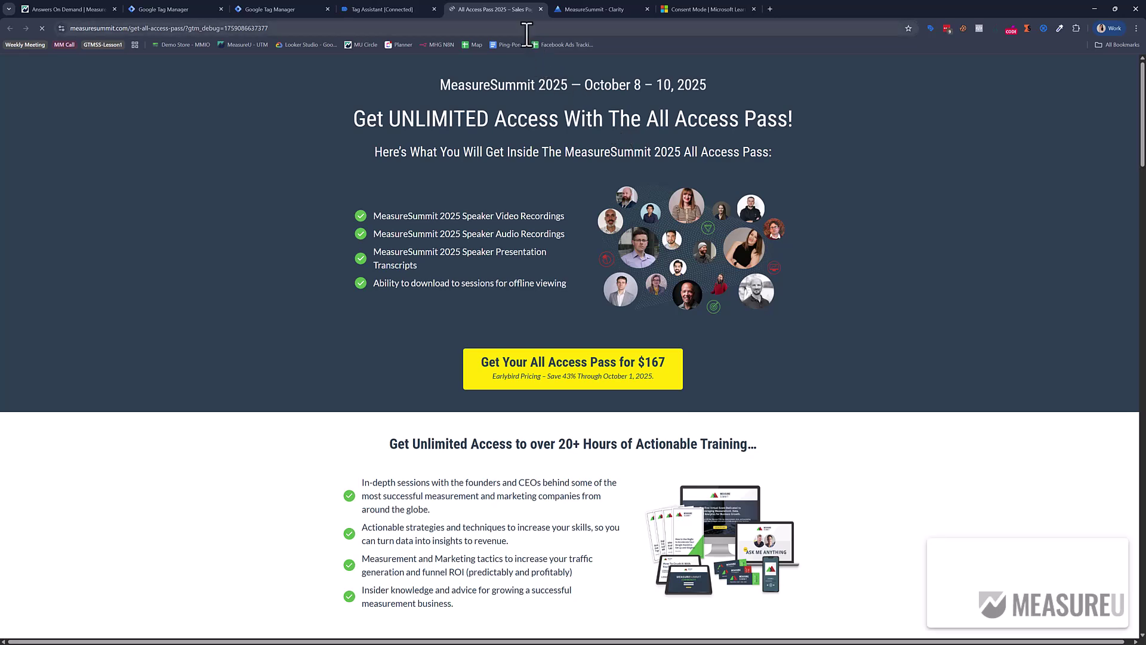
# Step: Dismiss the new session's confirmation and search the sales page's cookies for _c
pyautogui.click(409, 9)
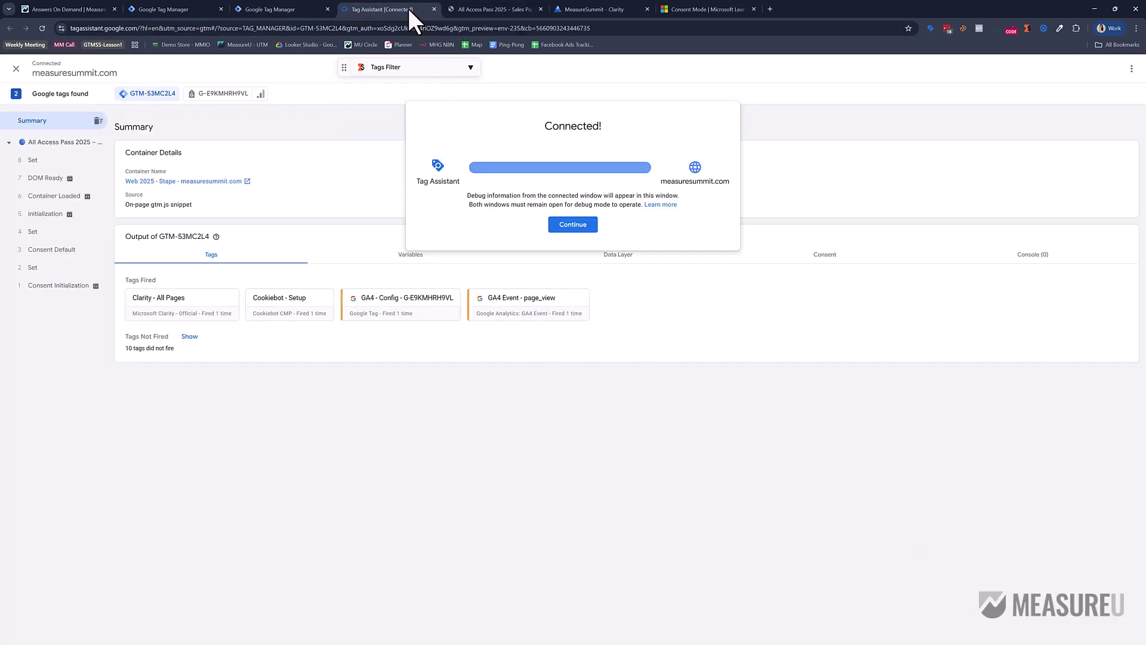
pyautogui.click(573, 224)
pyautogui.click(463, 5)
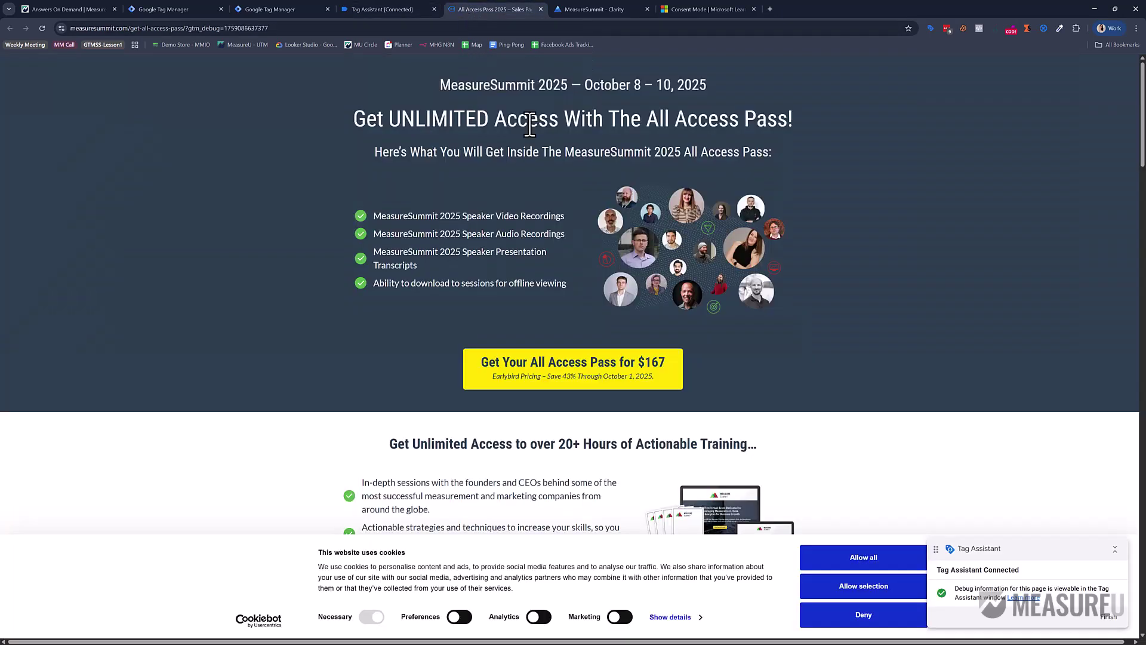
pyautogui.click(962, 28)
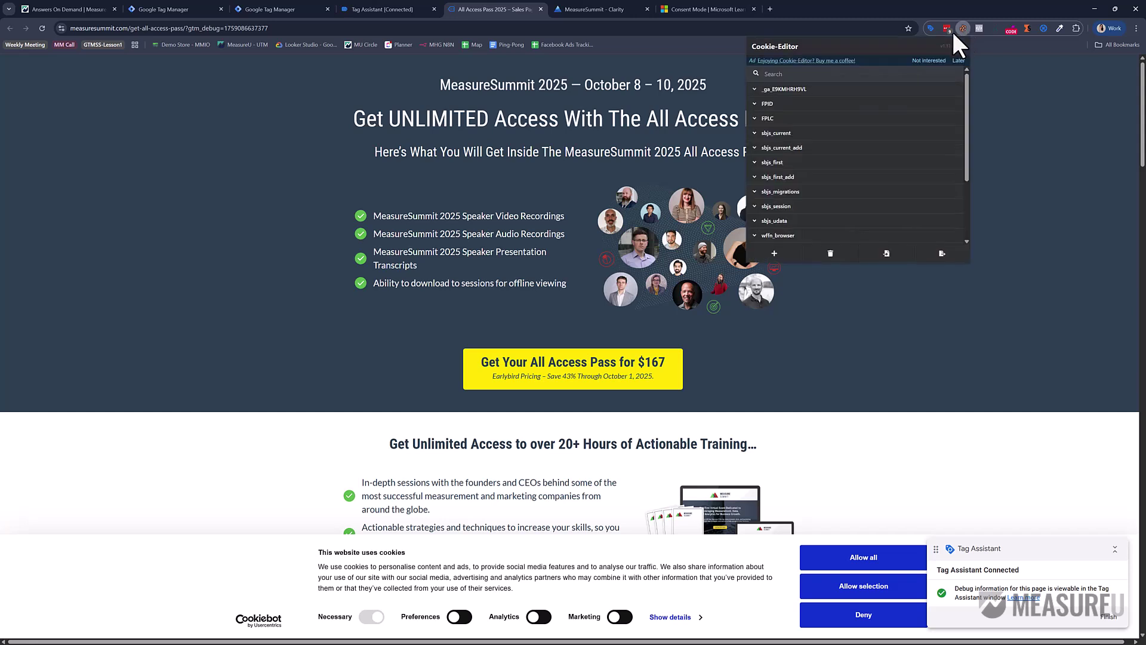
pyautogui.click(868, 74)
pyautogui.write('_c')
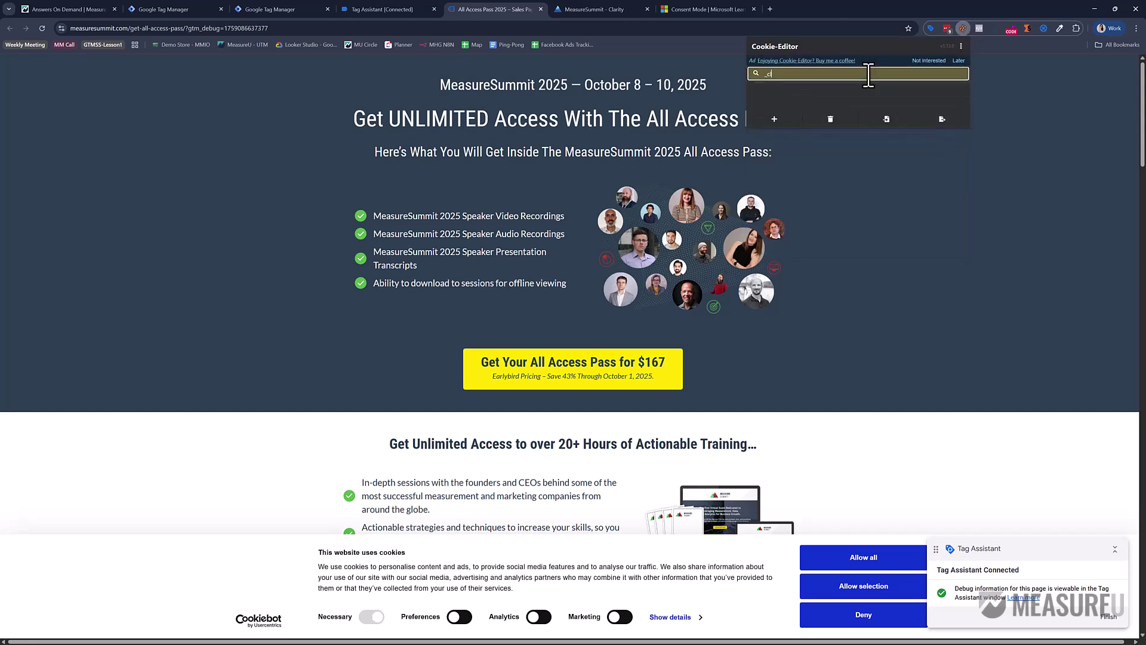
pyautogui.click(883, 189)
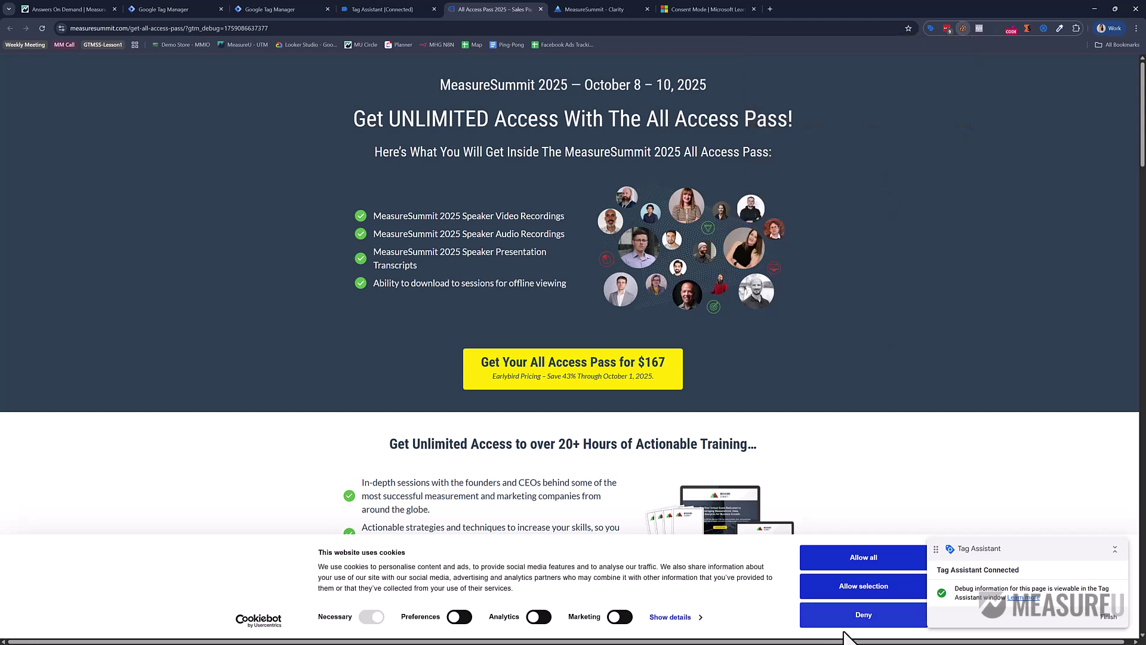
# Step: Allow all on the Cookiebot banner and inspect event 17 cookie_consent_statistics in Tag Assistant
pyautogui.click(877, 558)
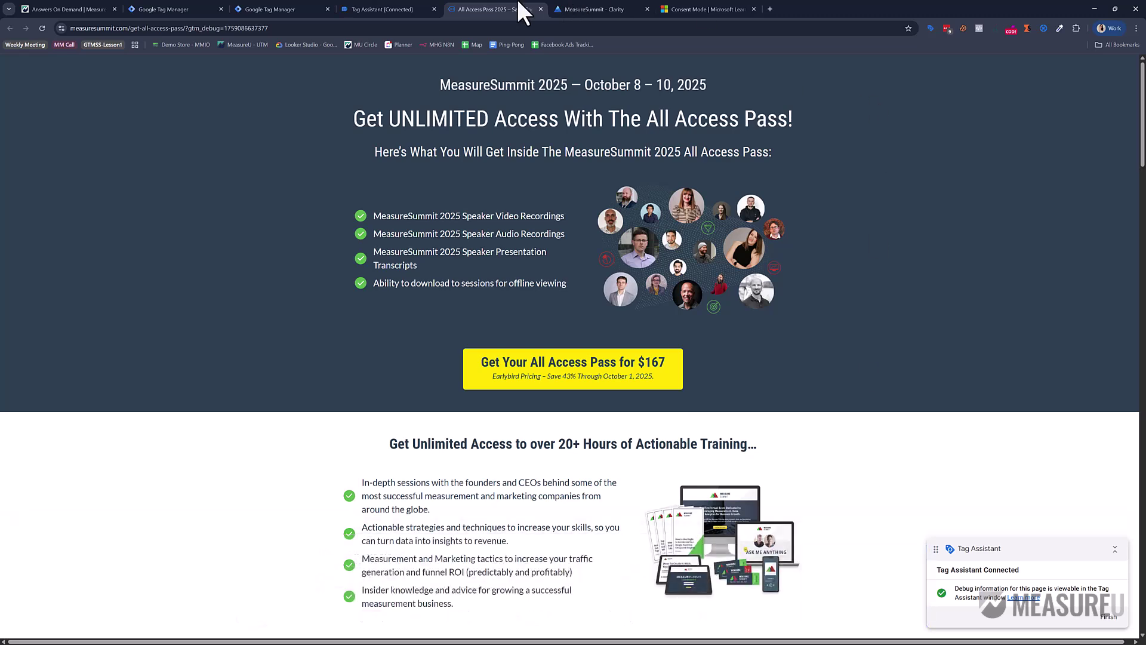
pyautogui.click(403, 9)
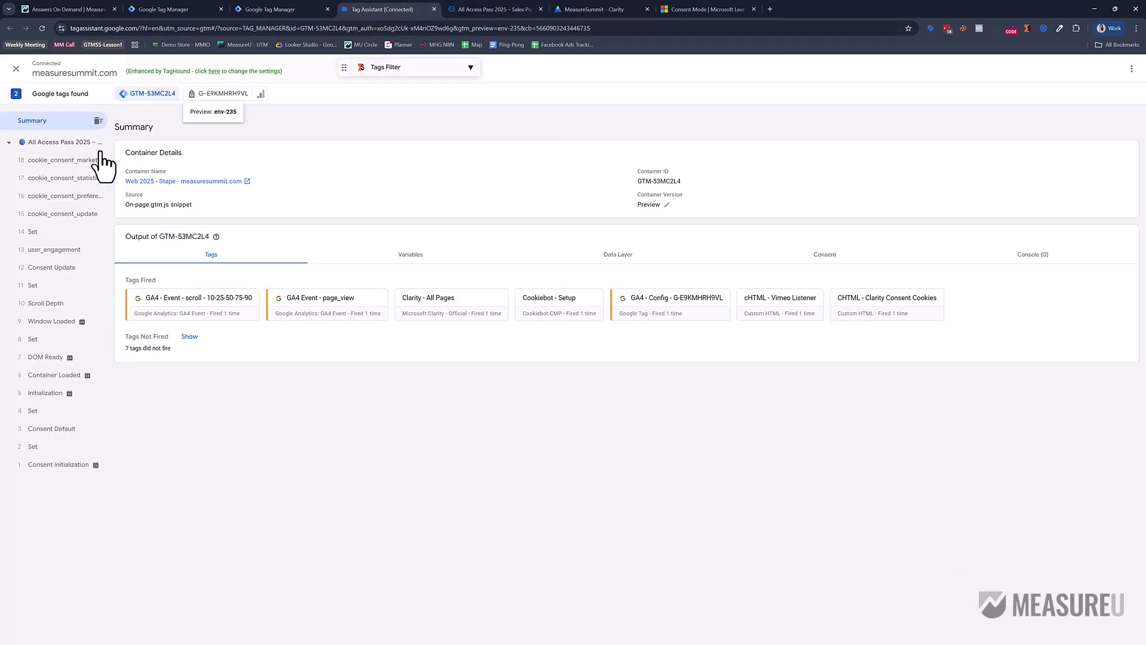
pyautogui.click(89, 179)
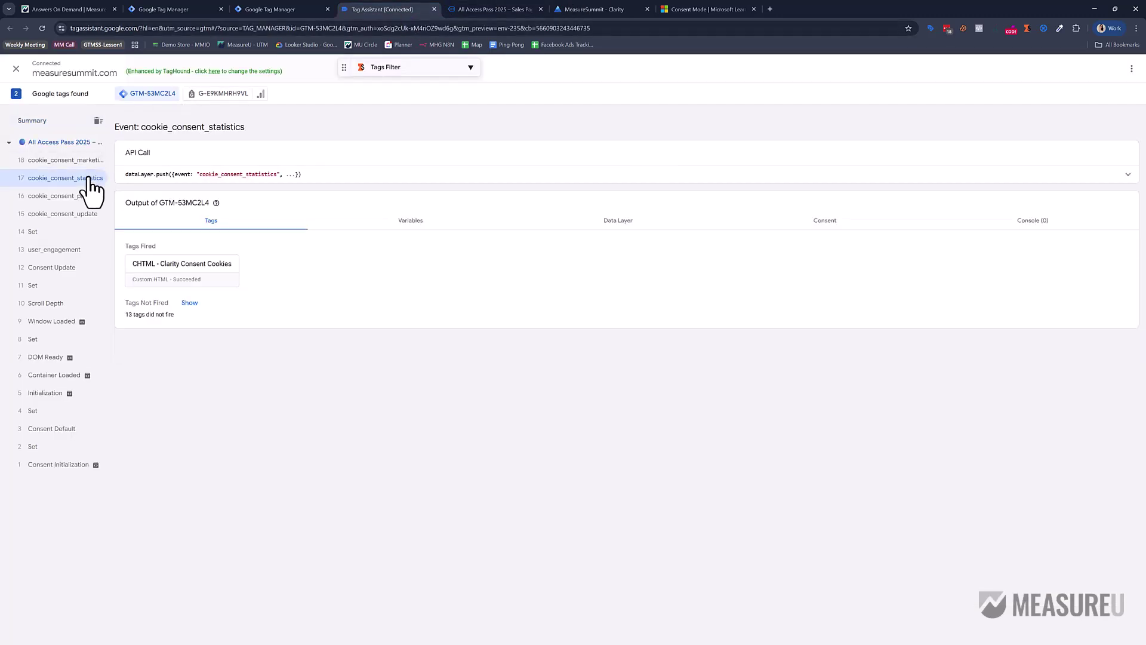
# Step: Delete all measuresummit.com cookies in Cookie-Editor on the sales page
pyautogui.click(505, 8)
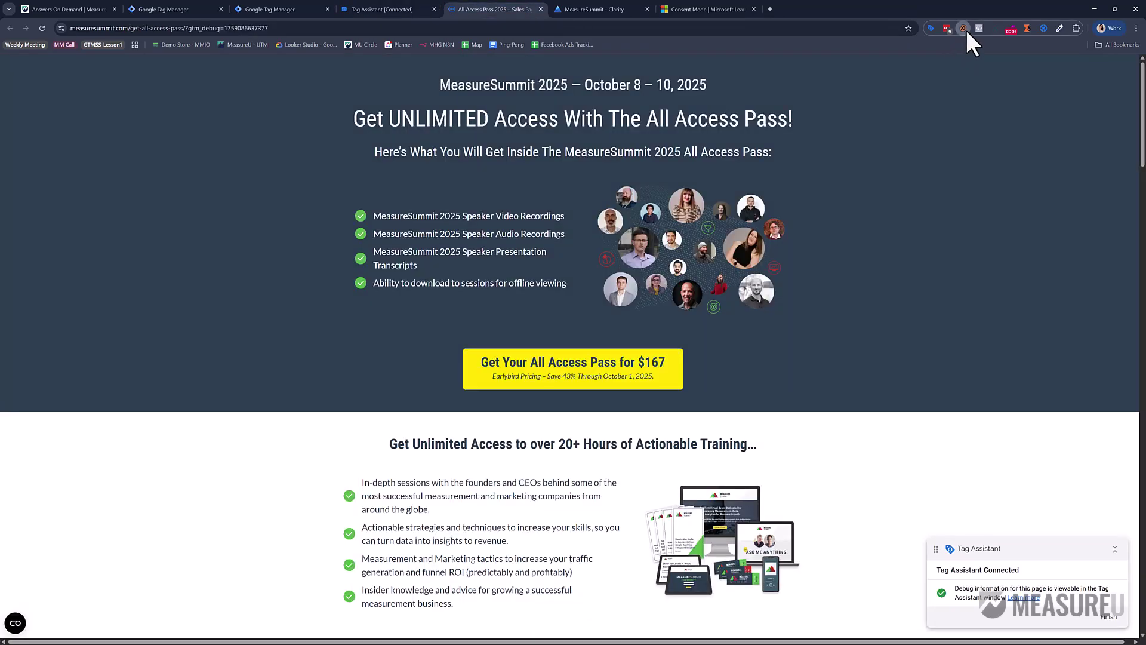
pyautogui.click(963, 28)
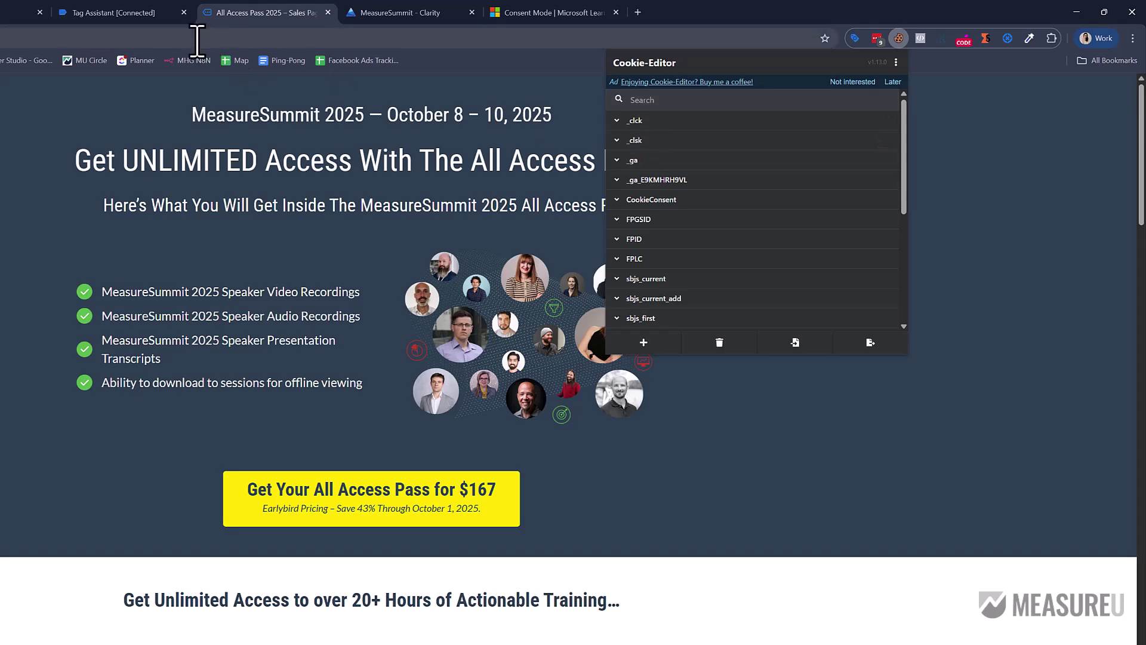
pyautogui.click(722, 345)
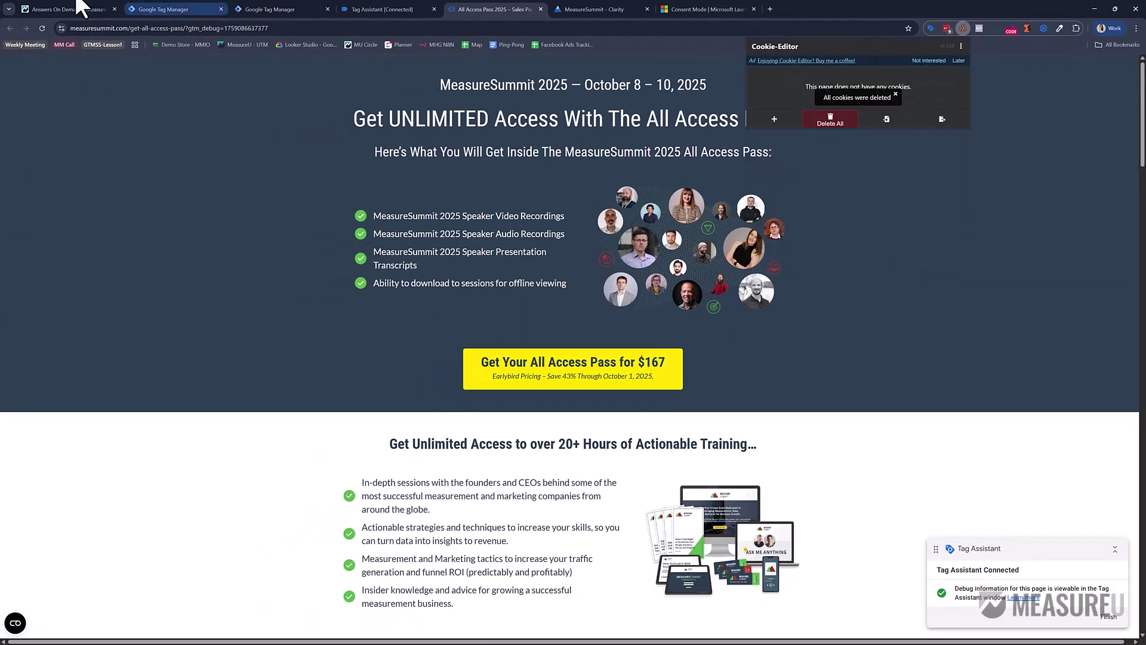
# Step: Reload the sales page twice, checking Tag Assistant for the new page load
pyautogui.click(293, 28)
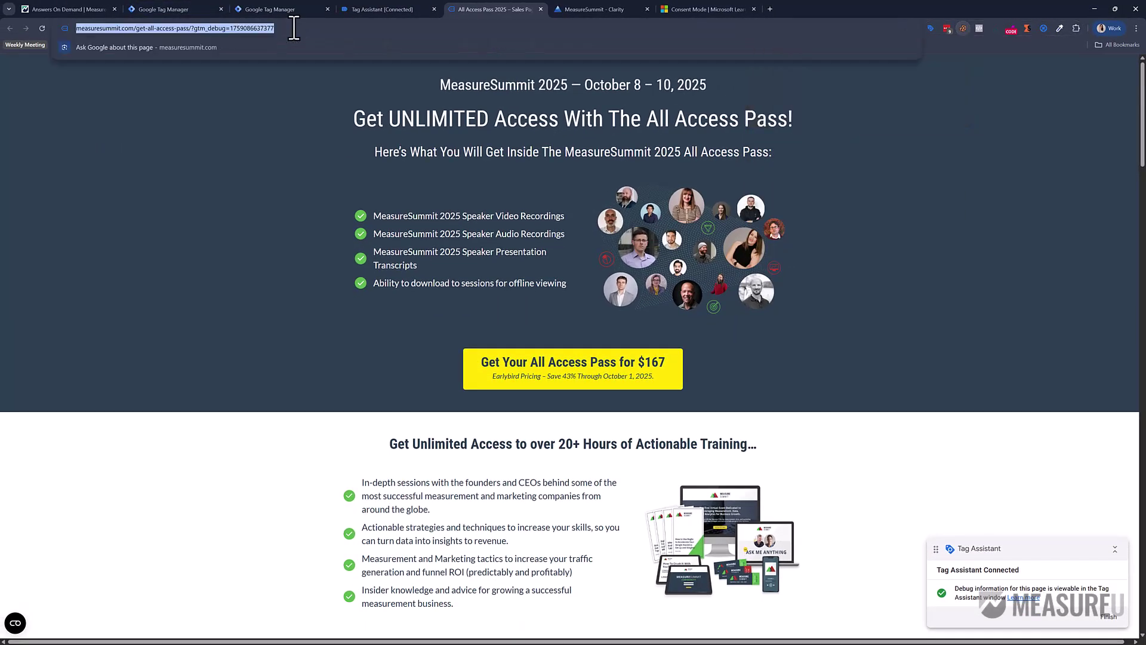
pyautogui.press('Return')
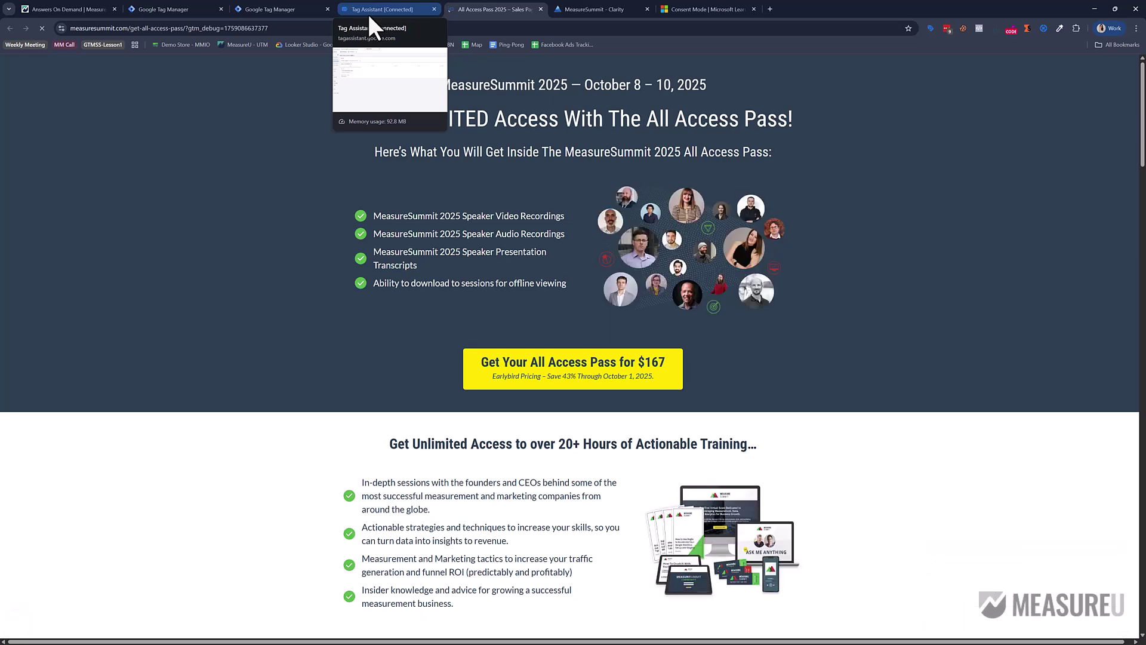
pyautogui.click(367, 12)
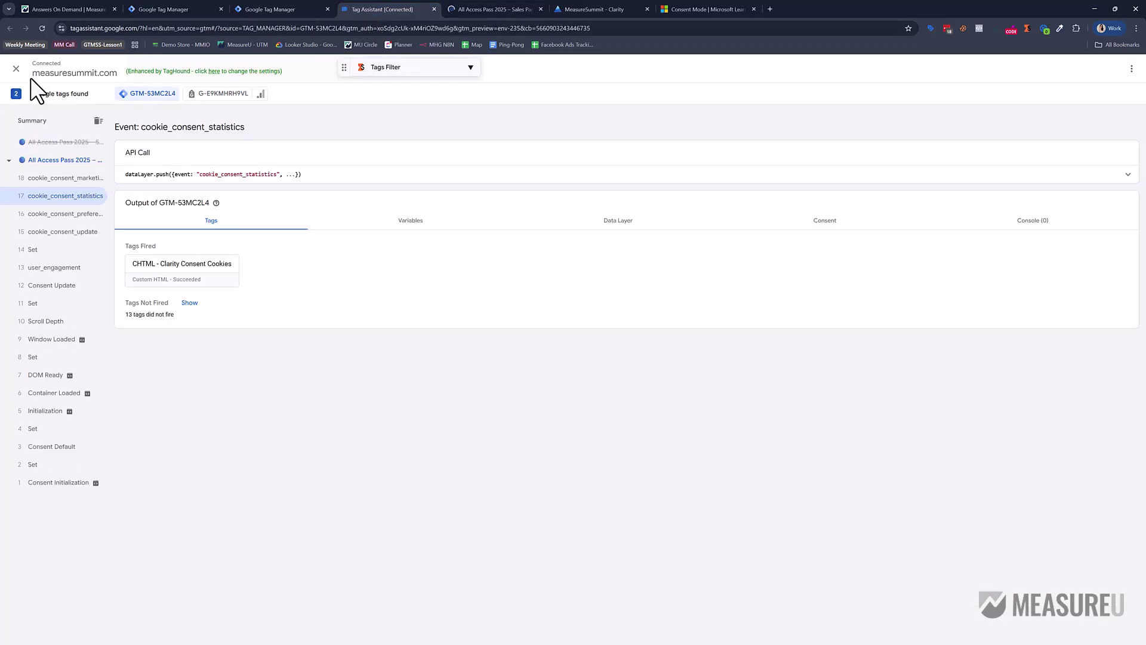
pyautogui.click(453, 10)
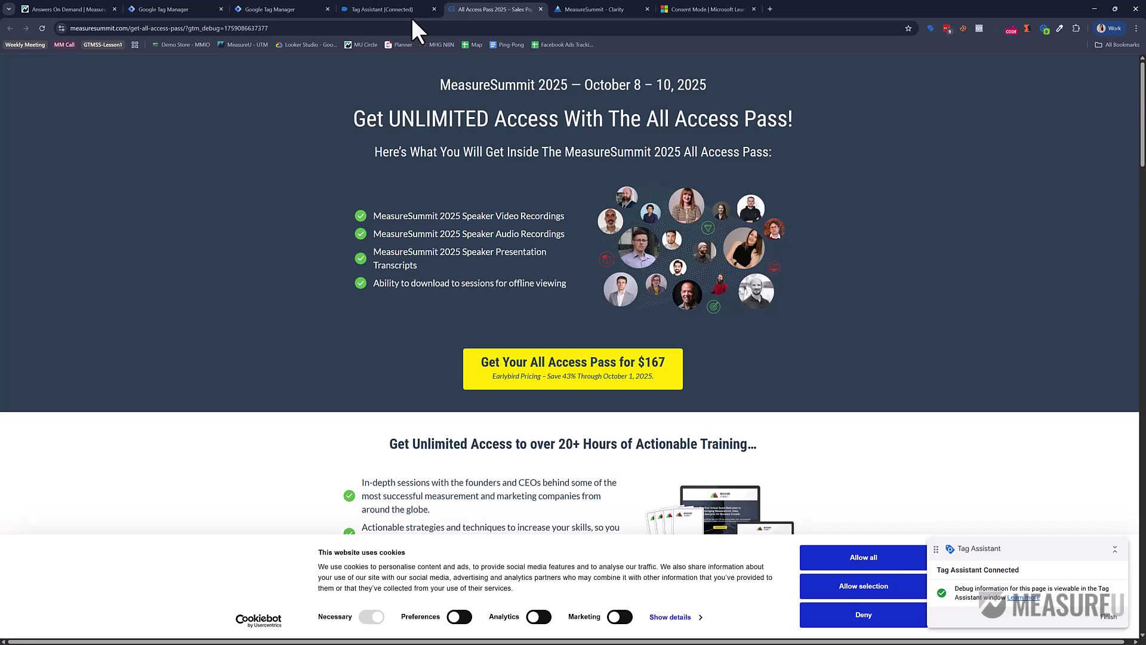
pyautogui.press('F5')
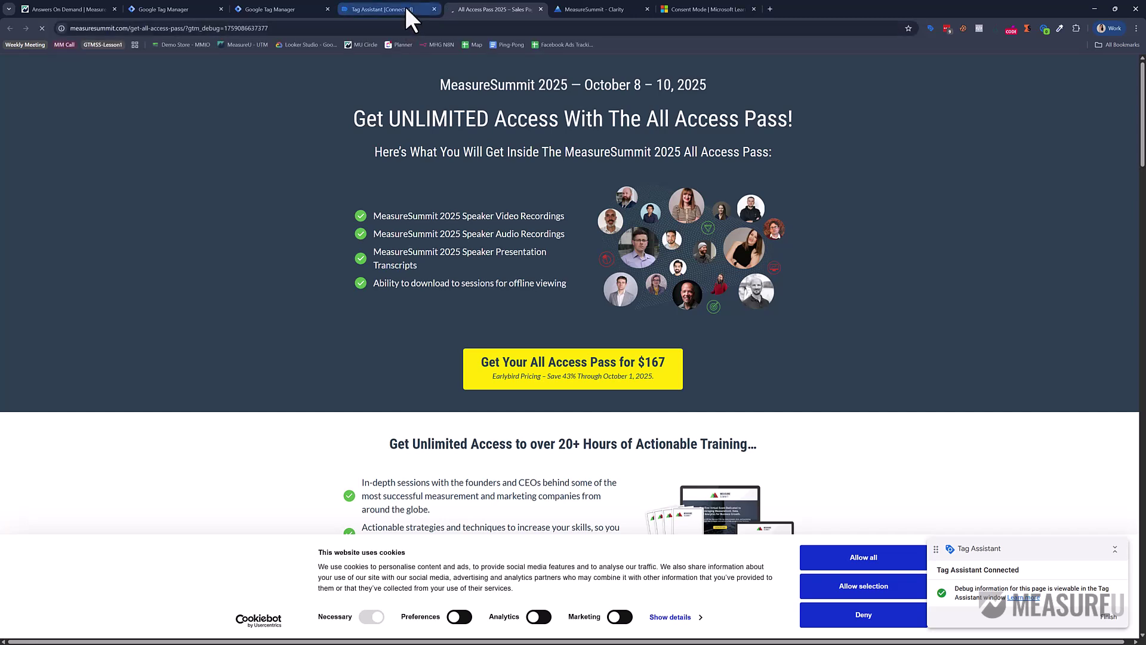
pyautogui.click(405, 7)
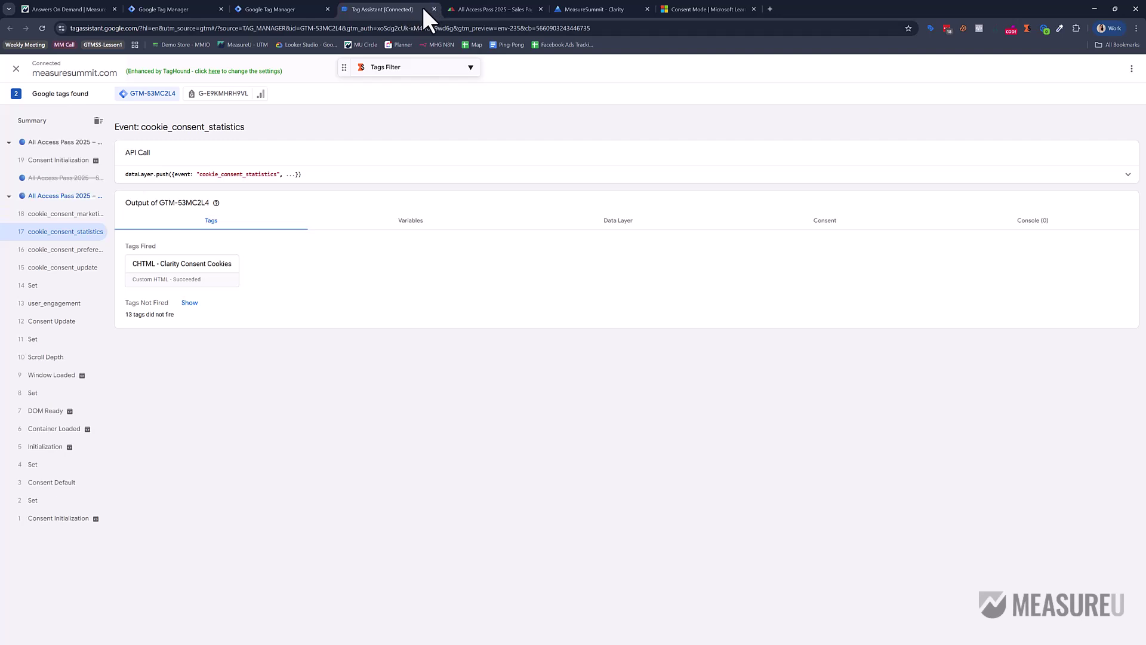
# Step: Deny all optional cookies on the Cookiebot banner and inspect the resulting cookie_consent_update event
pyautogui.click(478, 8)
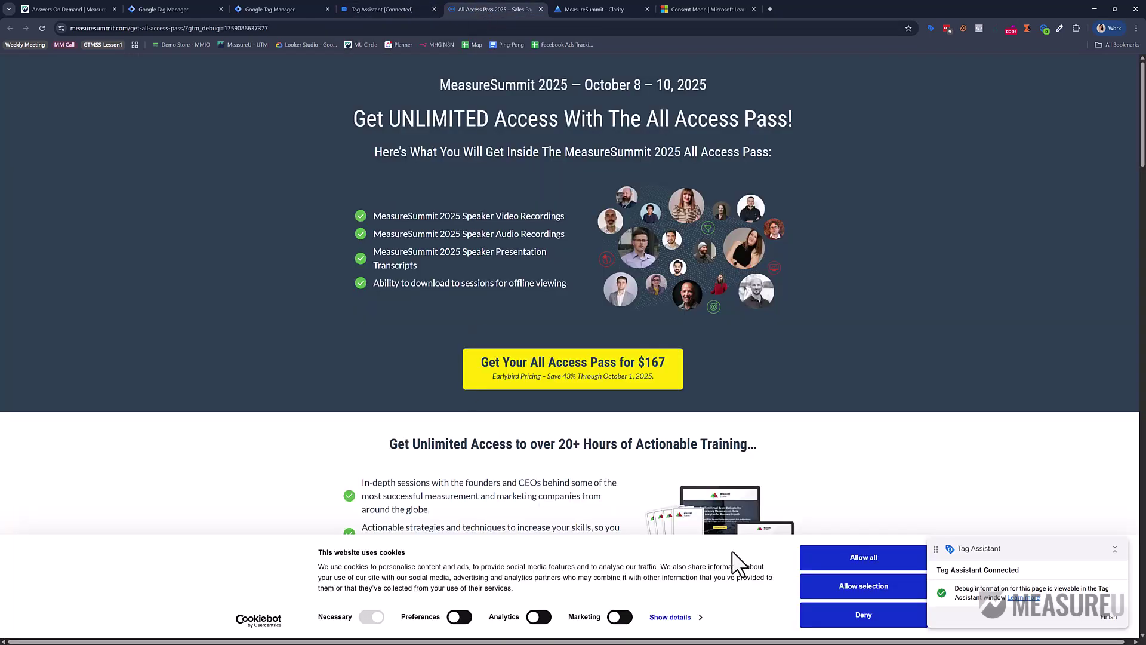
pyautogui.click(863, 615)
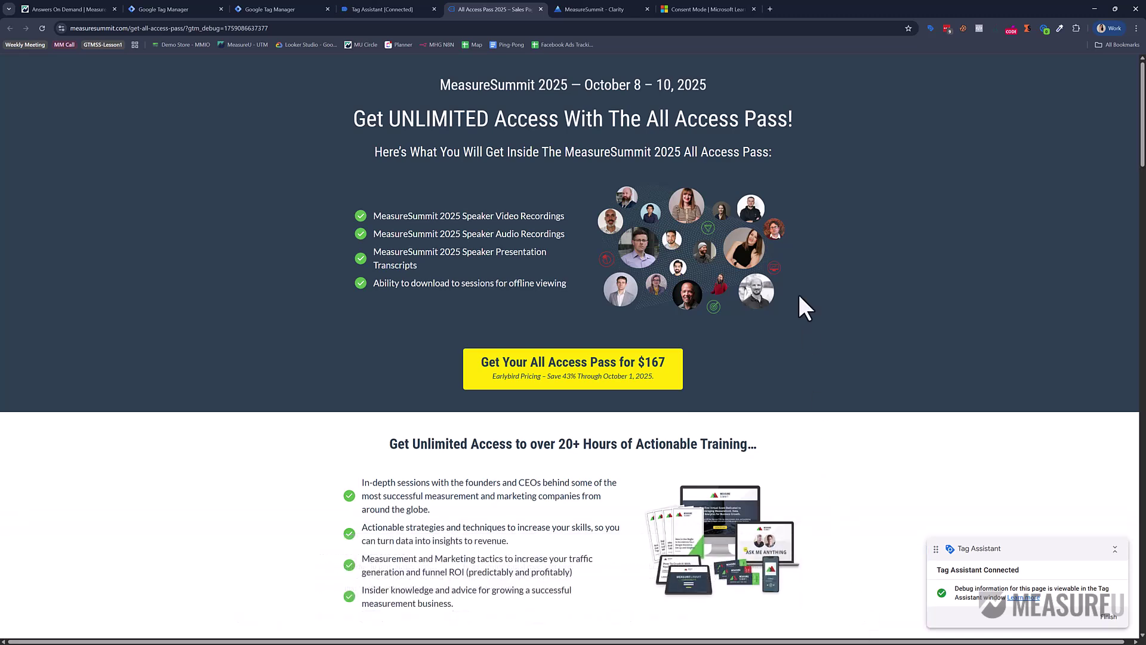
pyautogui.click(351, 10)
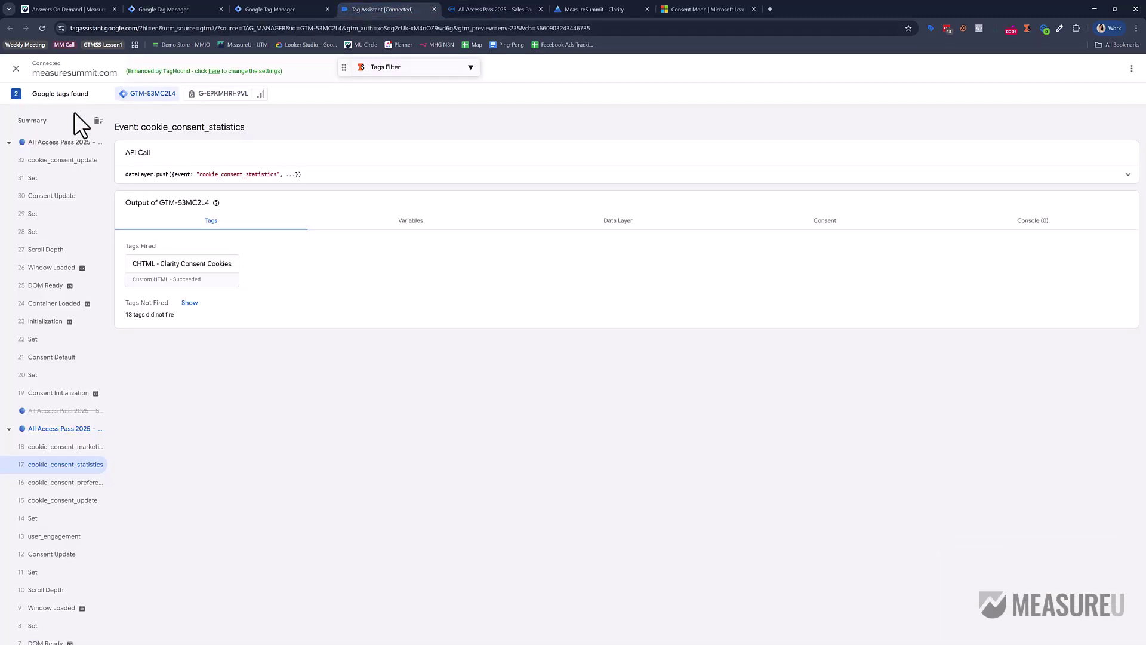
pyautogui.click(89, 161)
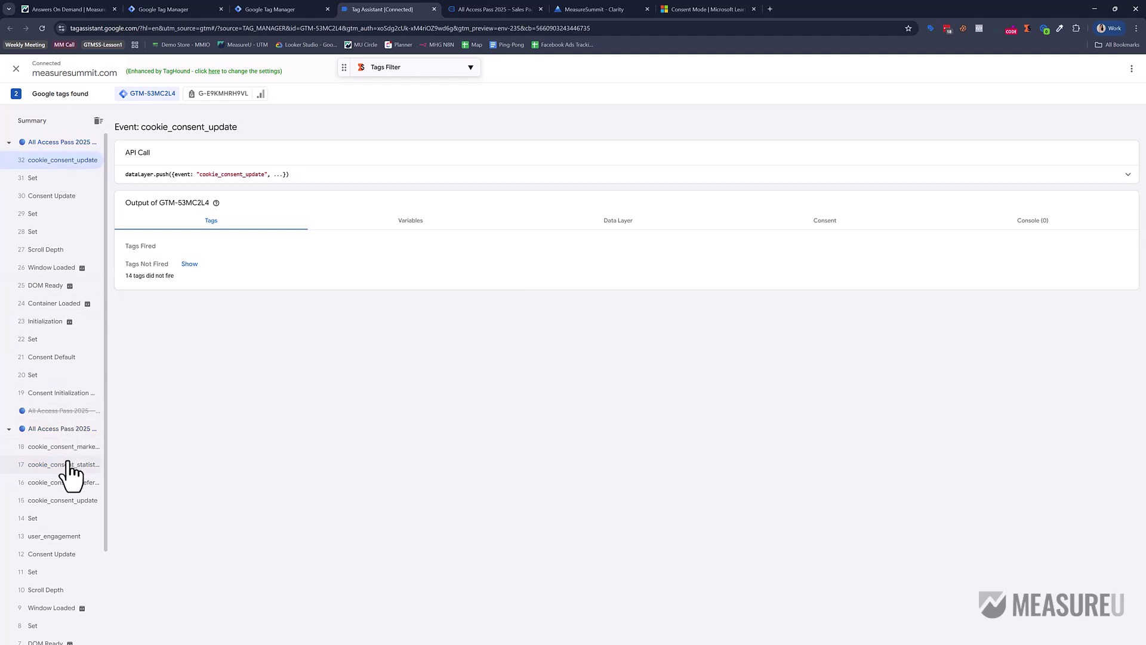
# Step: Check the cookies remaining after denial, then delete all sales page cookies in Cookie-Editor
pyautogui.hotkey('ctrl', 'Tab')
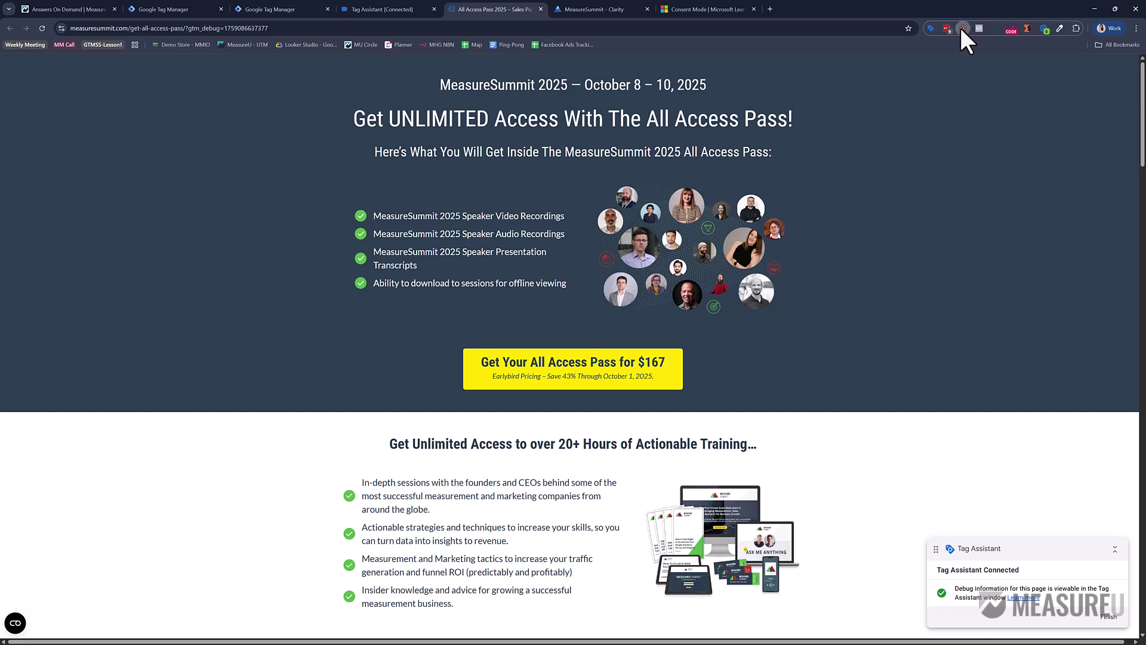
pyautogui.click(962, 27)
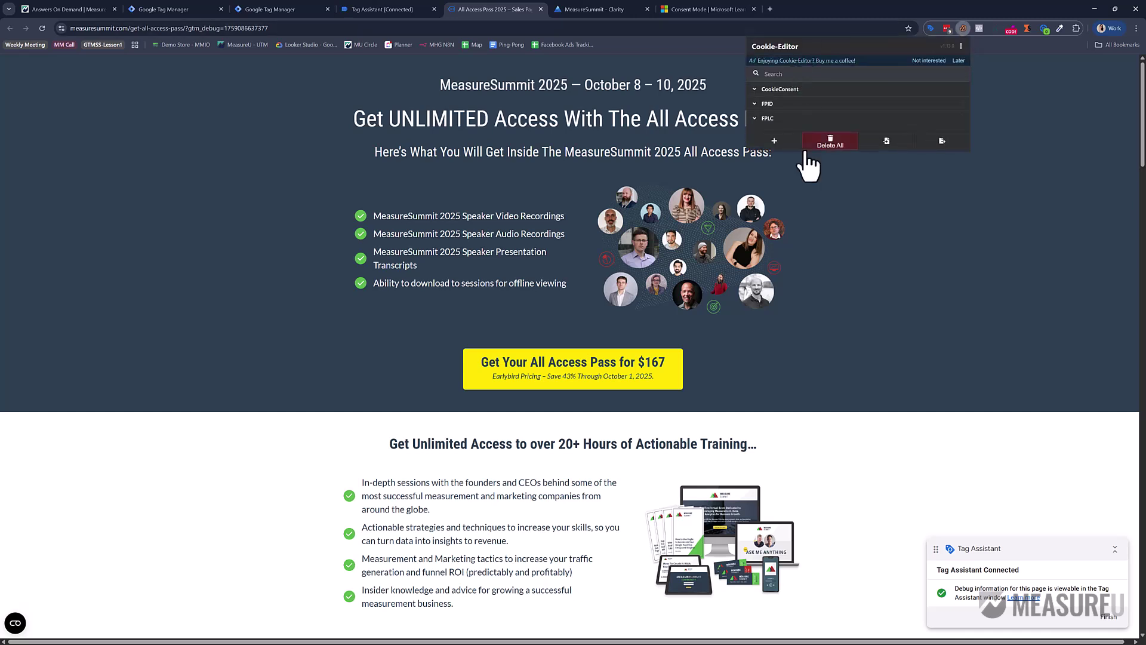
pyautogui.click(836, 341)
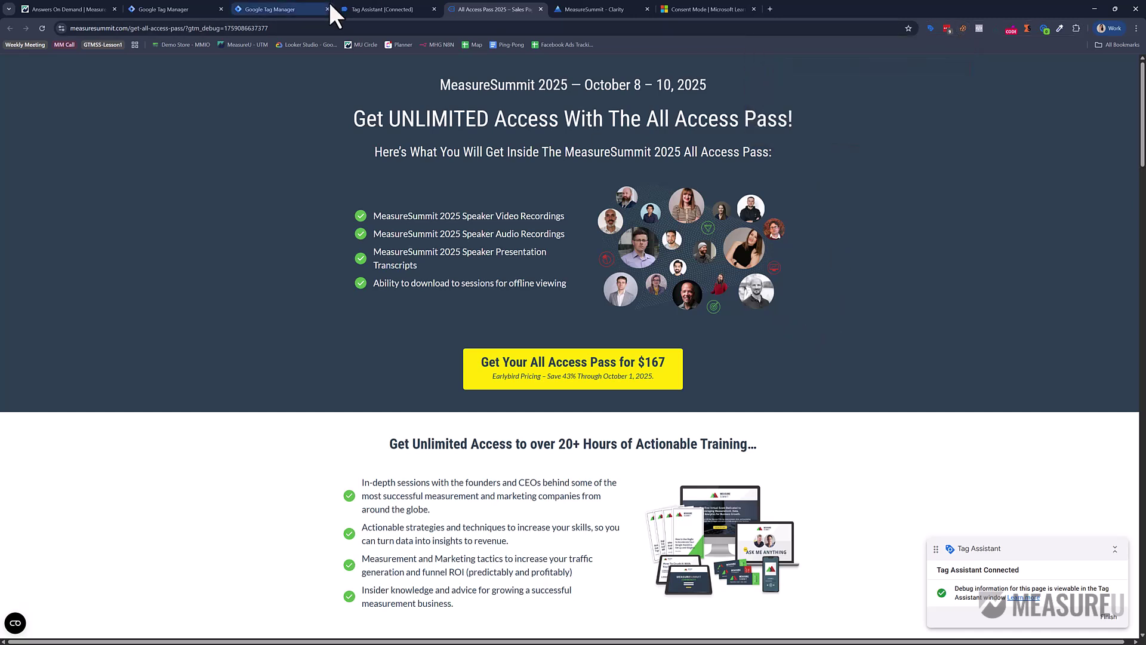
pyautogui.click(959, 27)
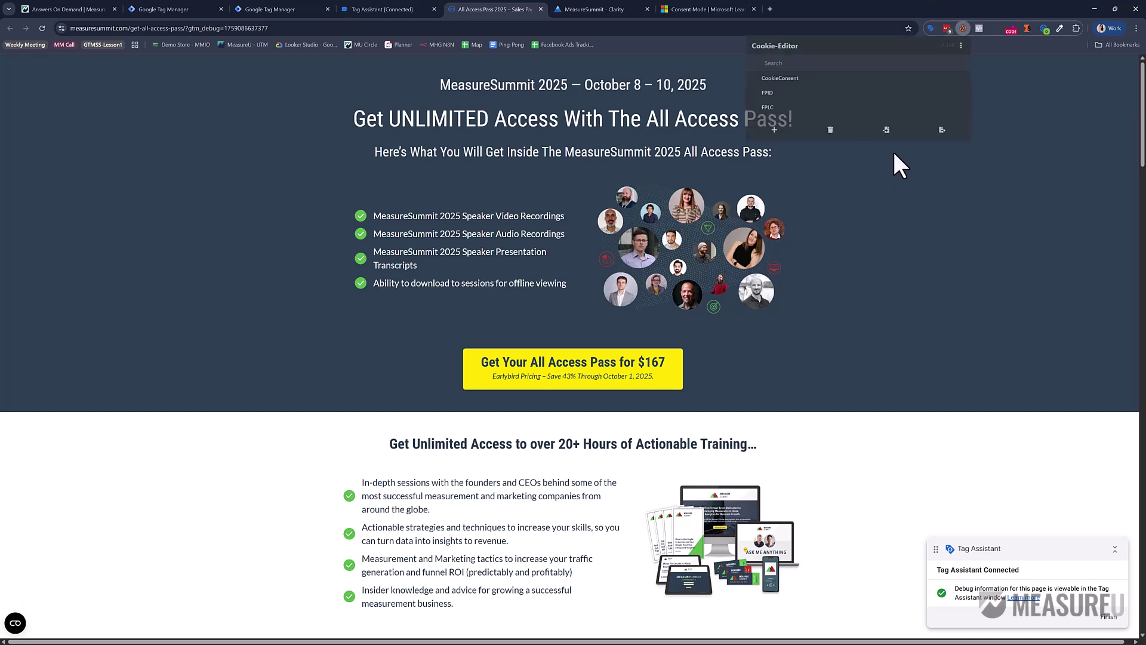
pyautogui.click(836, 143)
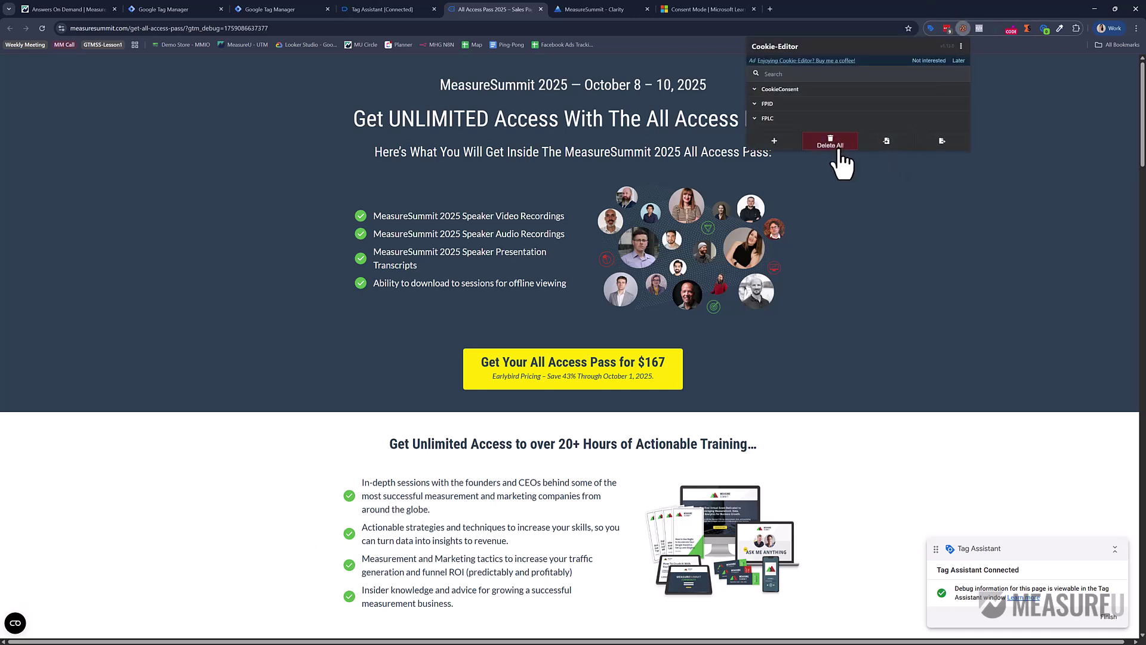
pyautogui.click(868, 228)
# Step: Reload the cookie-free sales page twice, checking Tag Assistant after each load
pyautogui.click(338, 29)
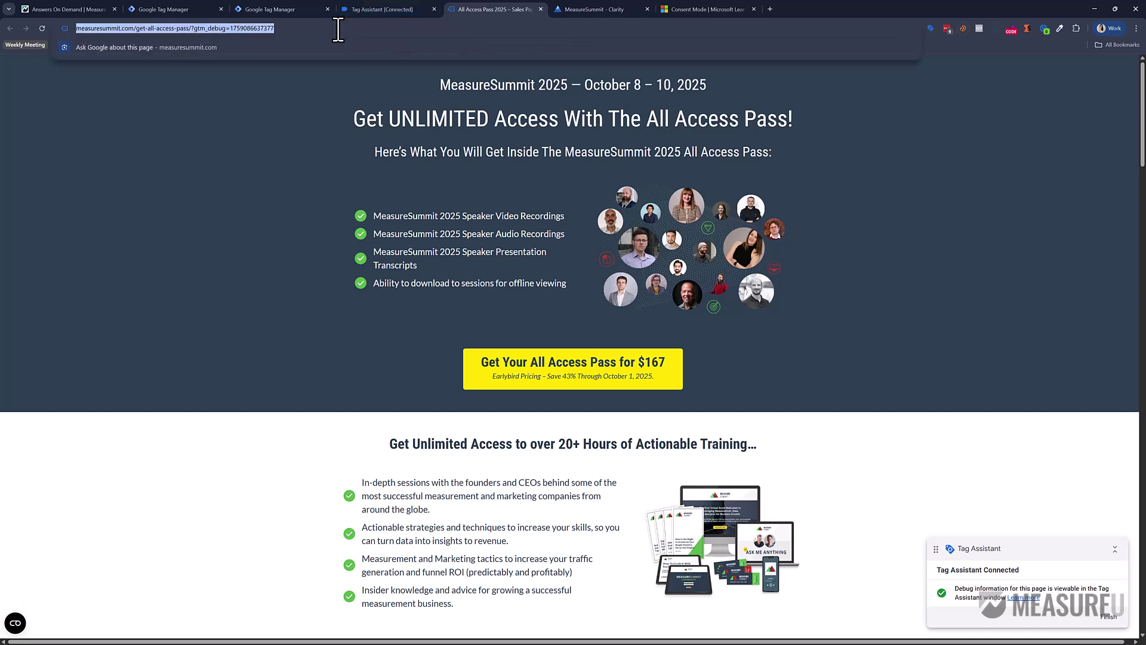
pyautogui.press('Return')
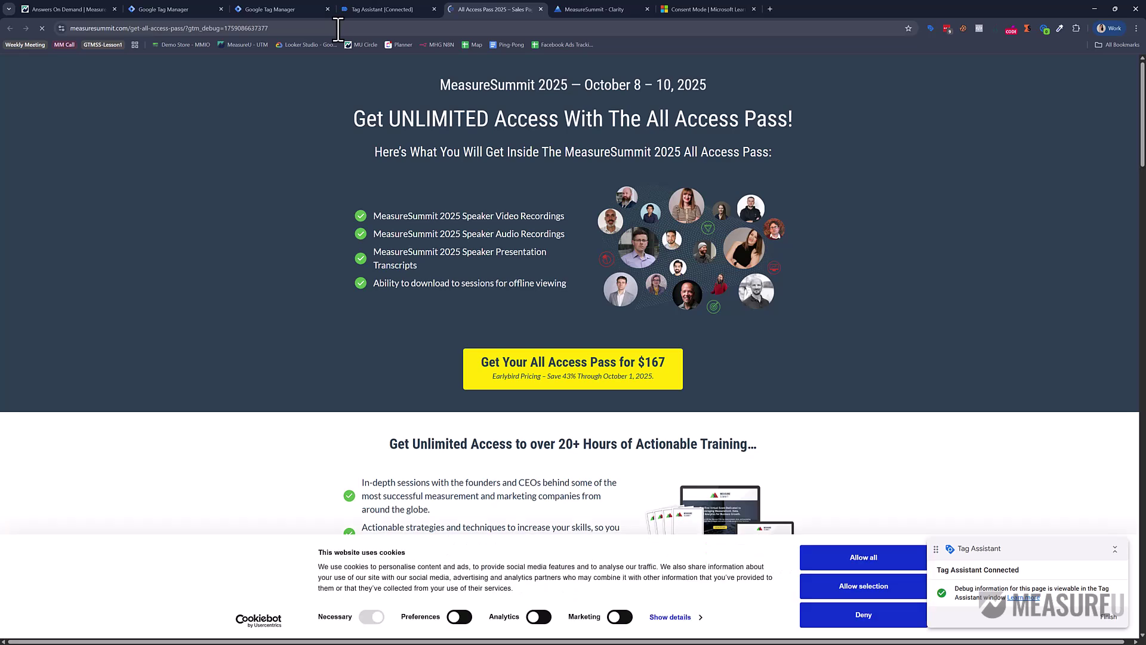
pyautogui.click(355, 9)
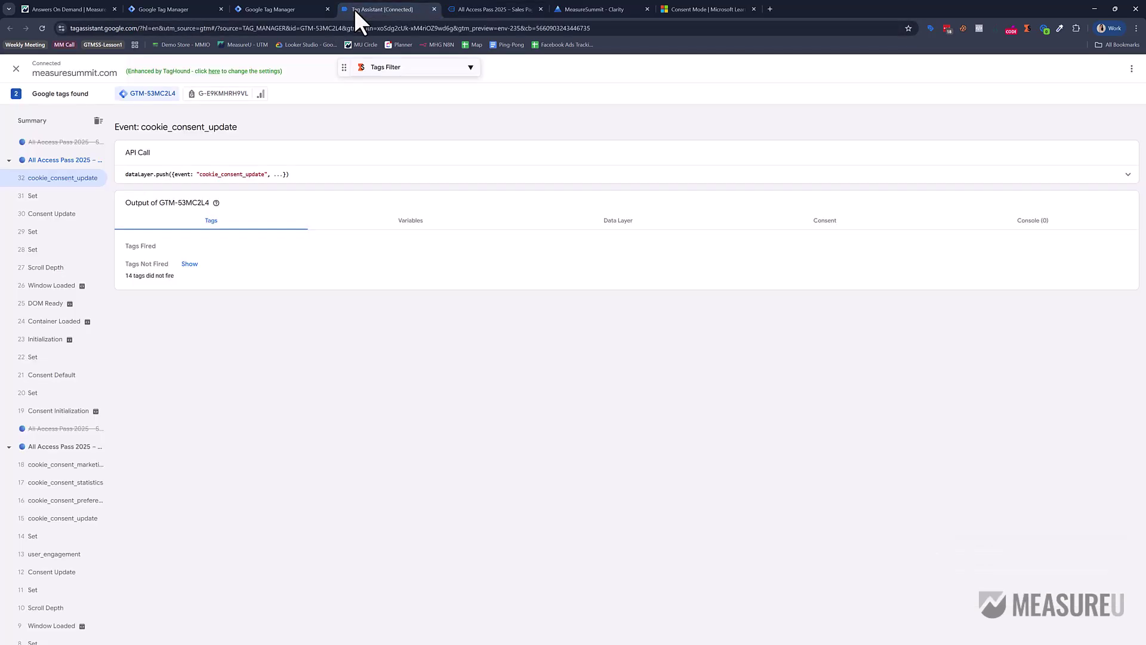
pyautogui.click(481, 10)
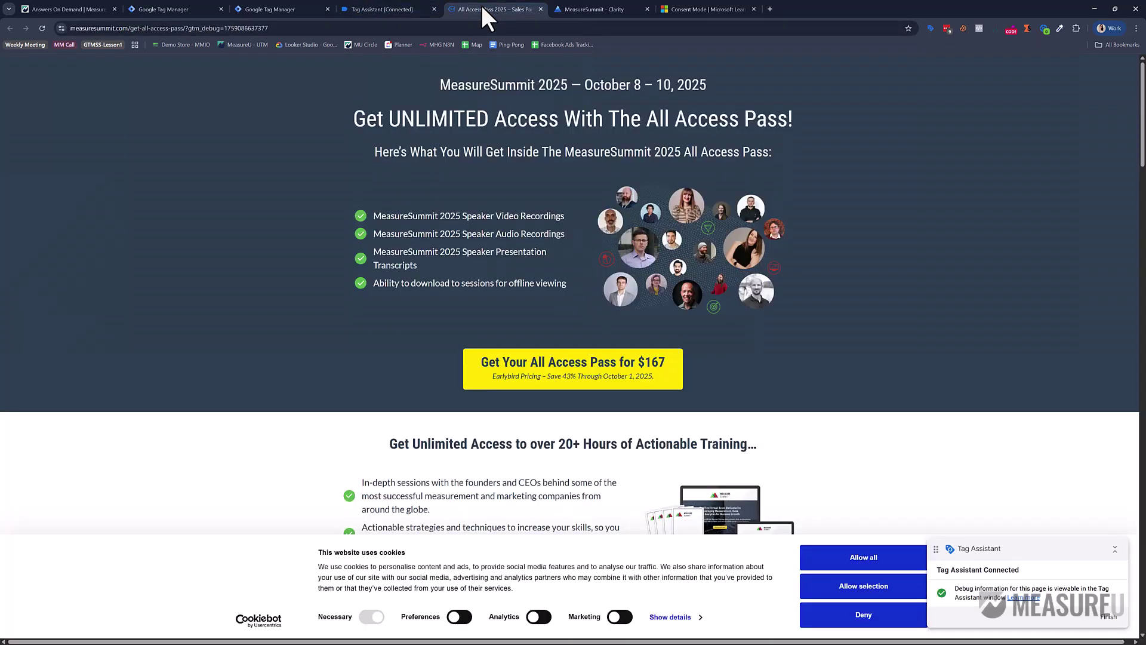
pyautogui.click(453, 33)
pyautogui.press('Return')
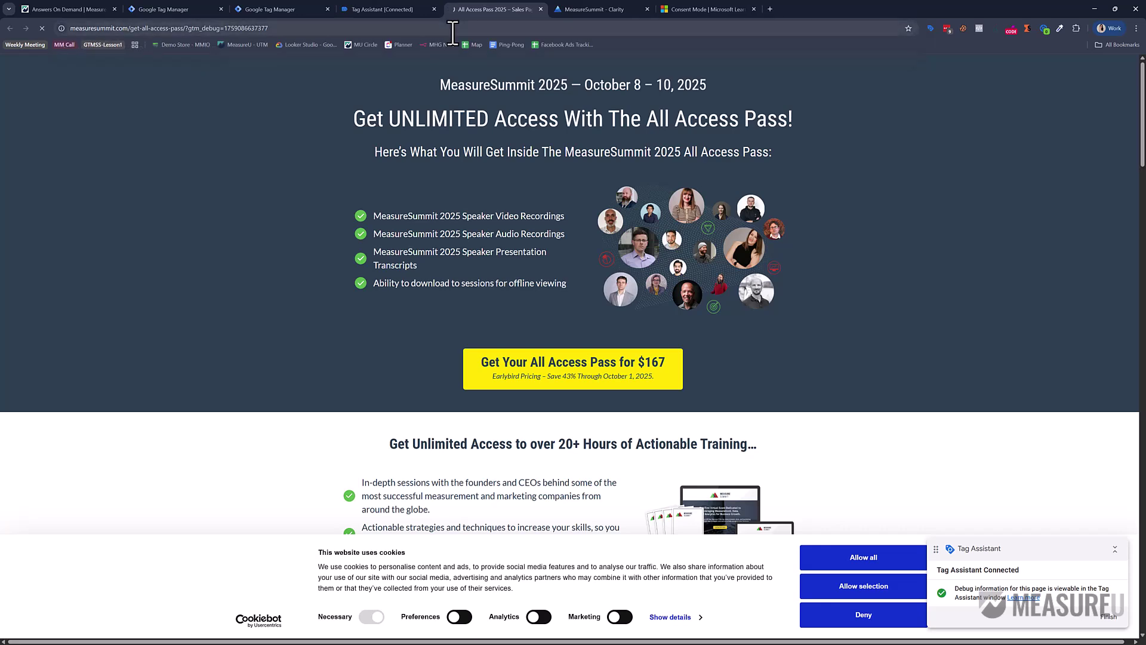
pyautogui.click(408, 9)
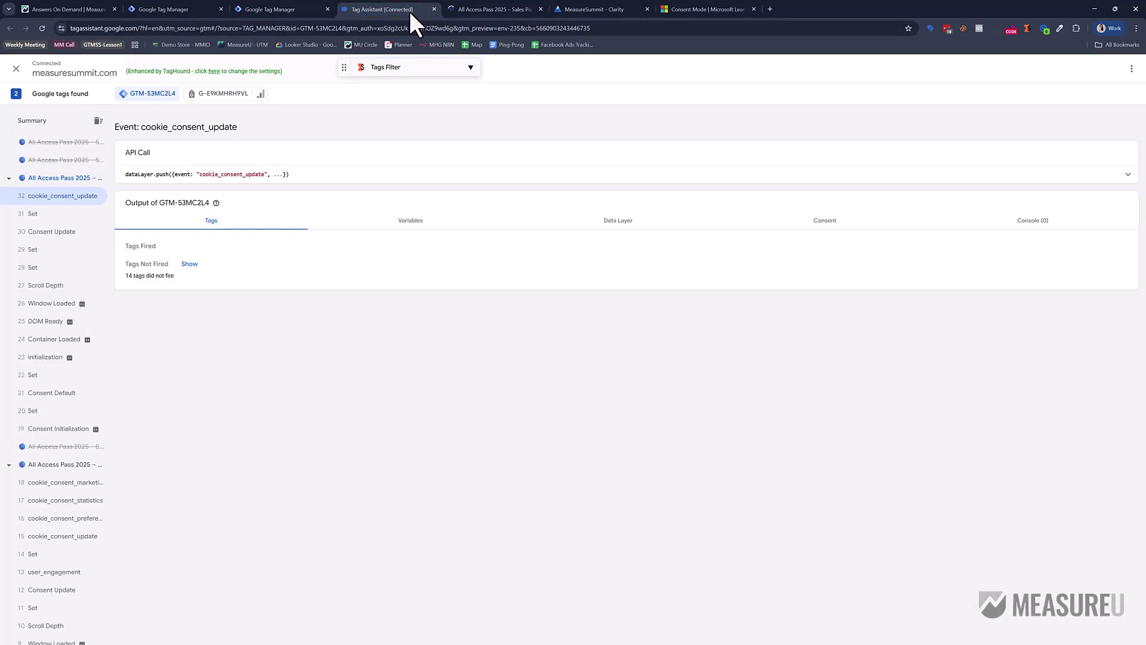
# Step: Allow only Preferences and Marketing on the Cookiebot banner and view the resulting debugger events
pyautogui.click(467, 6)
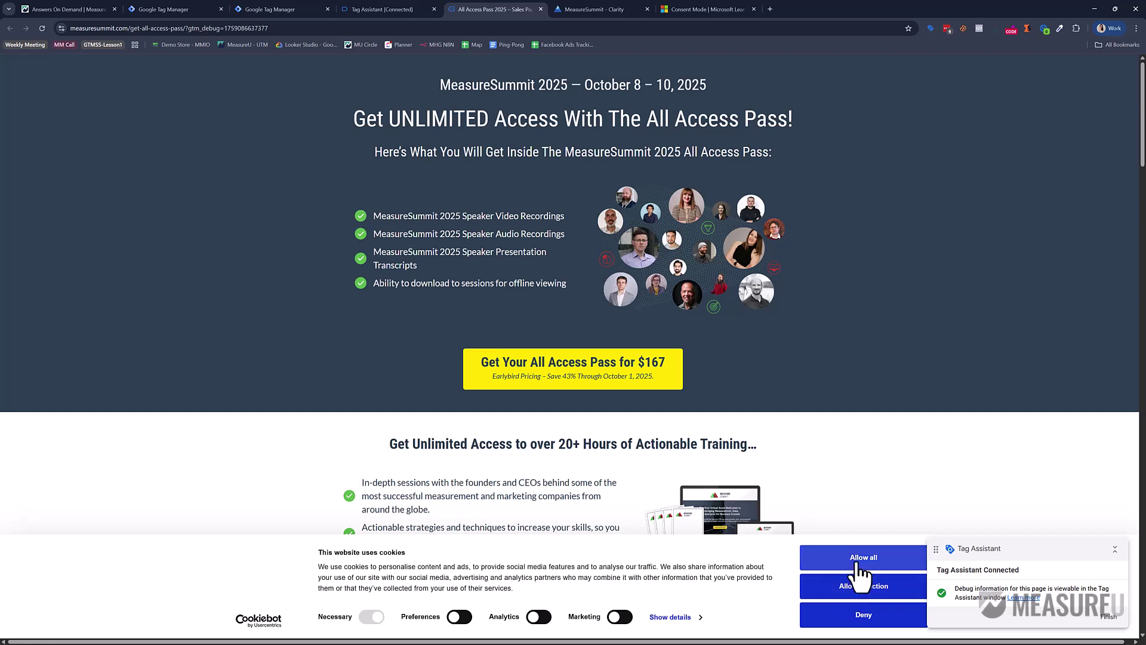
pyautogui.click(621, 616)
pyautogui.click(461, 617)
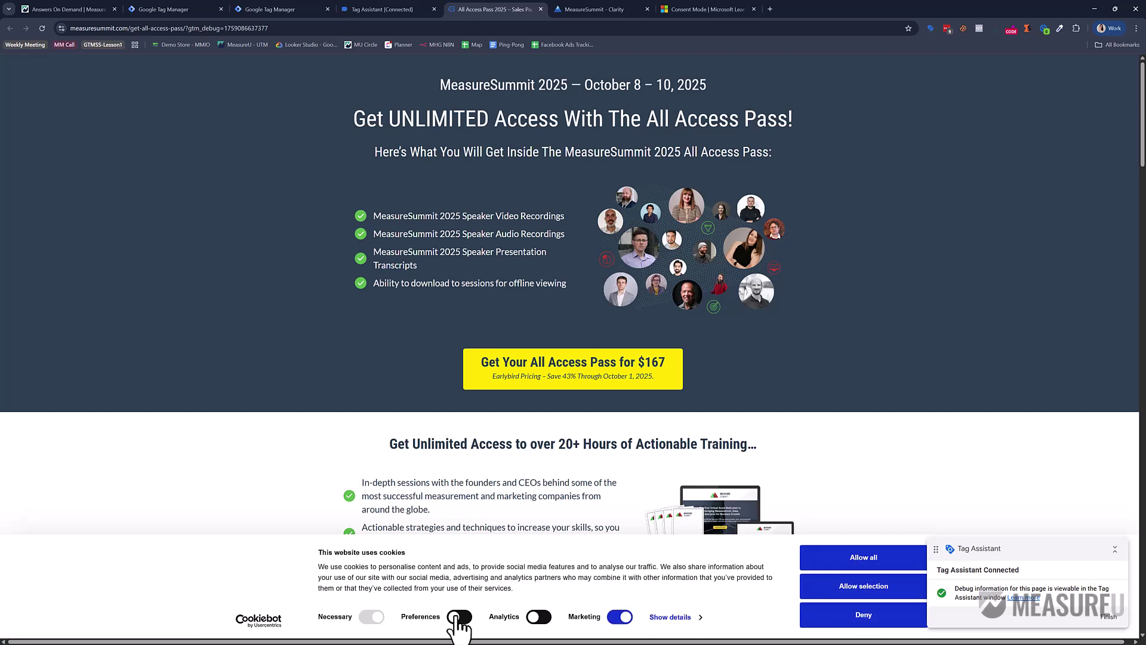
pyautogui.click(851, 588)
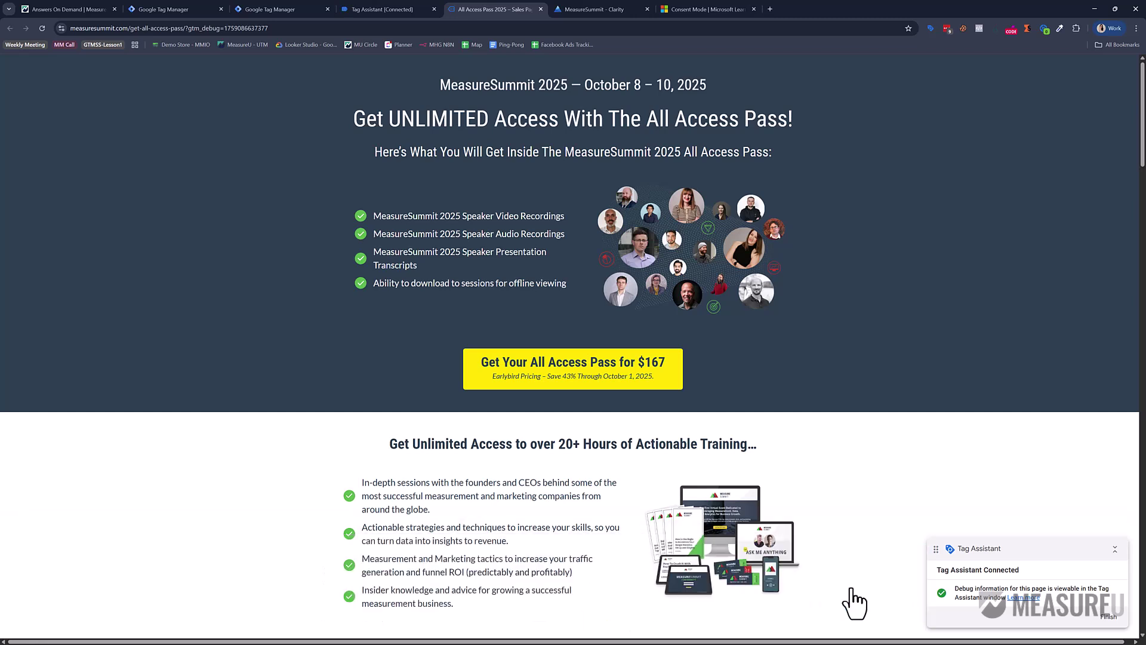
pyautogui.click(370, 9)
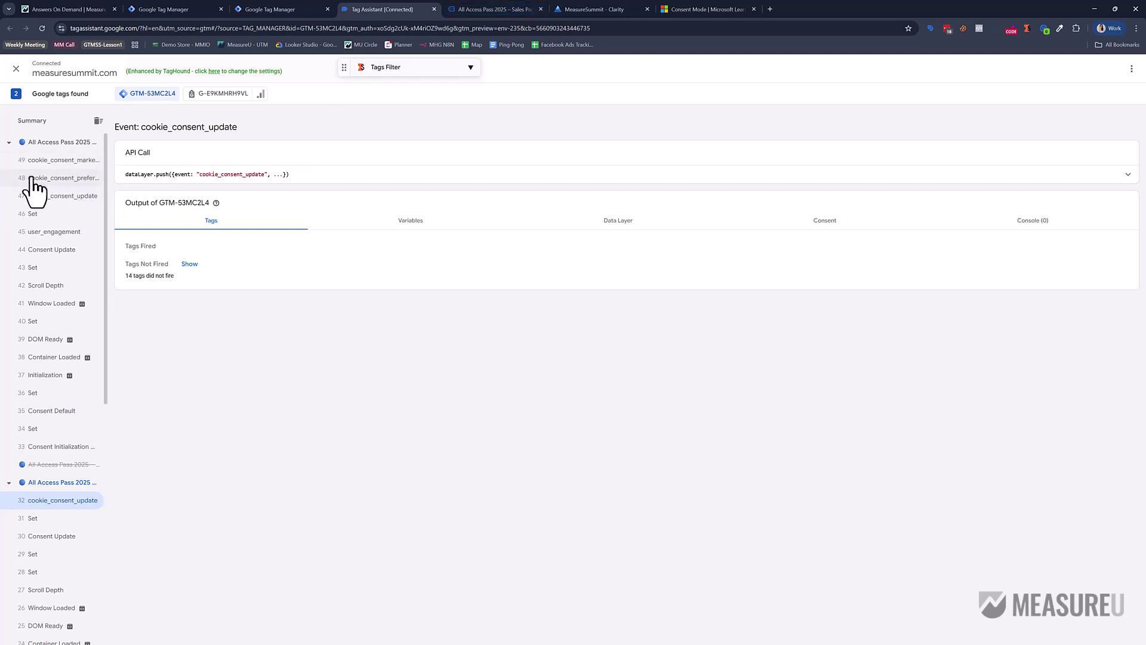
# Step: Expand the _clck and _clsk cookies in Cookie-Editor, checking their empty values and advanced details
pyautogui.click(499, 9)
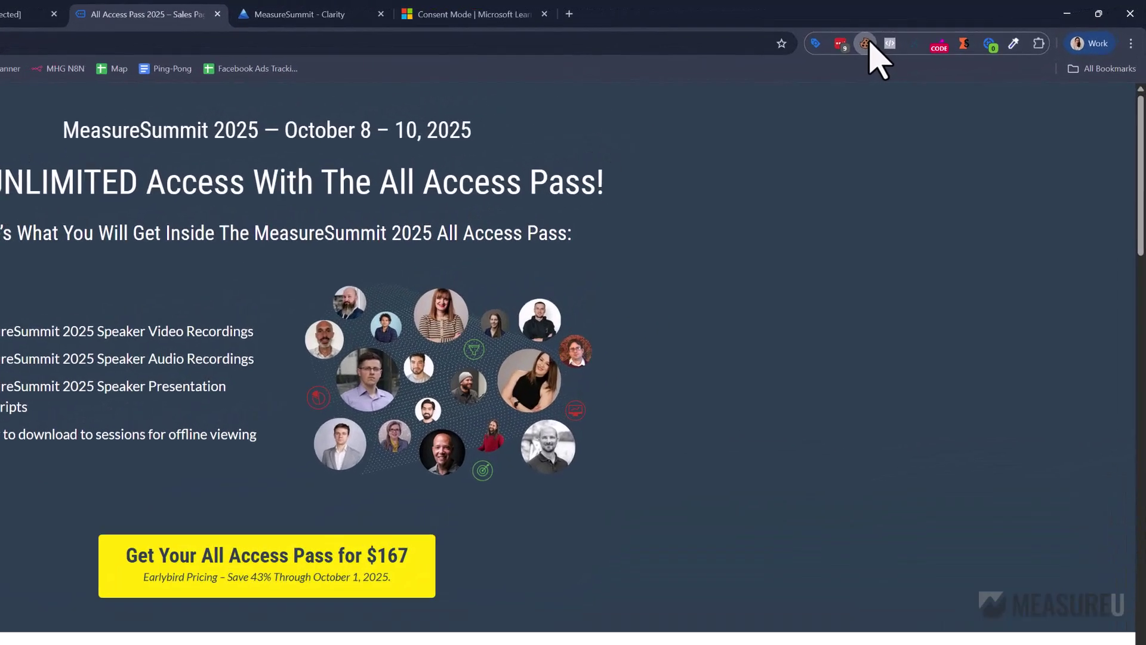
pyautogui.click(963, 28)
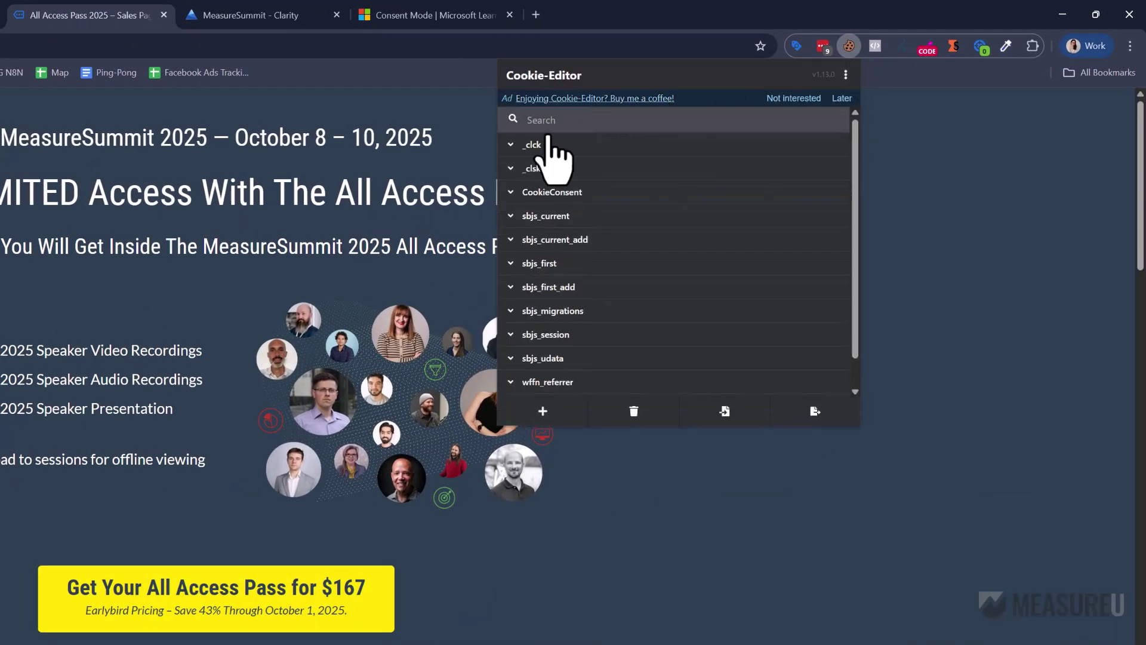
pyautogui.click(514, 145)
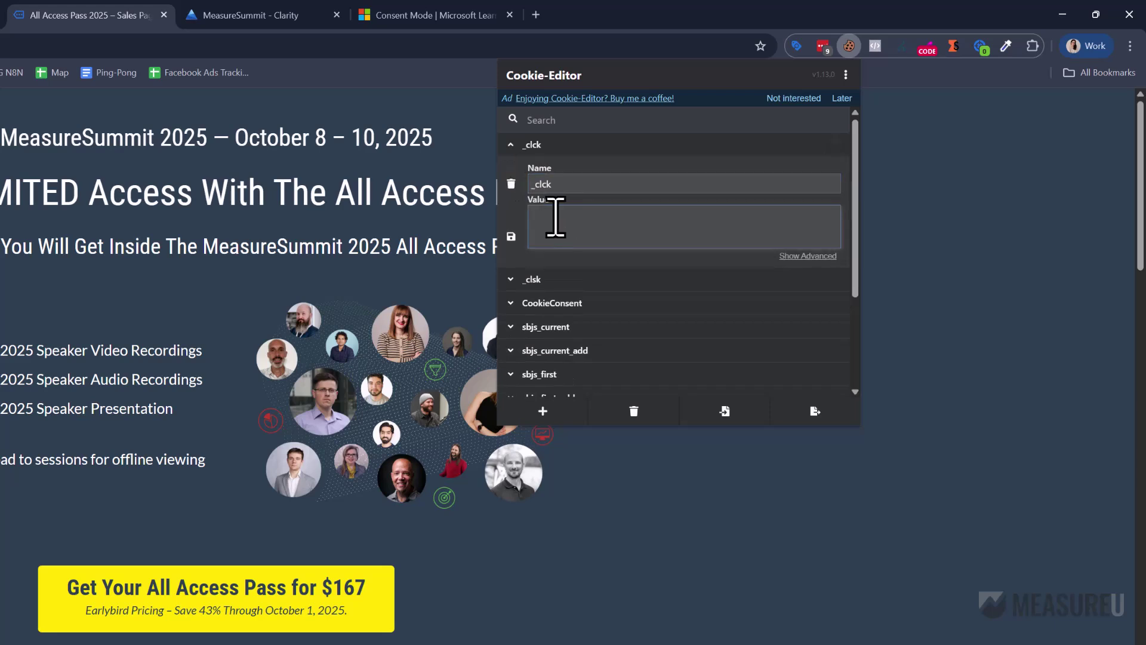
pyautogui.click(564, 280)
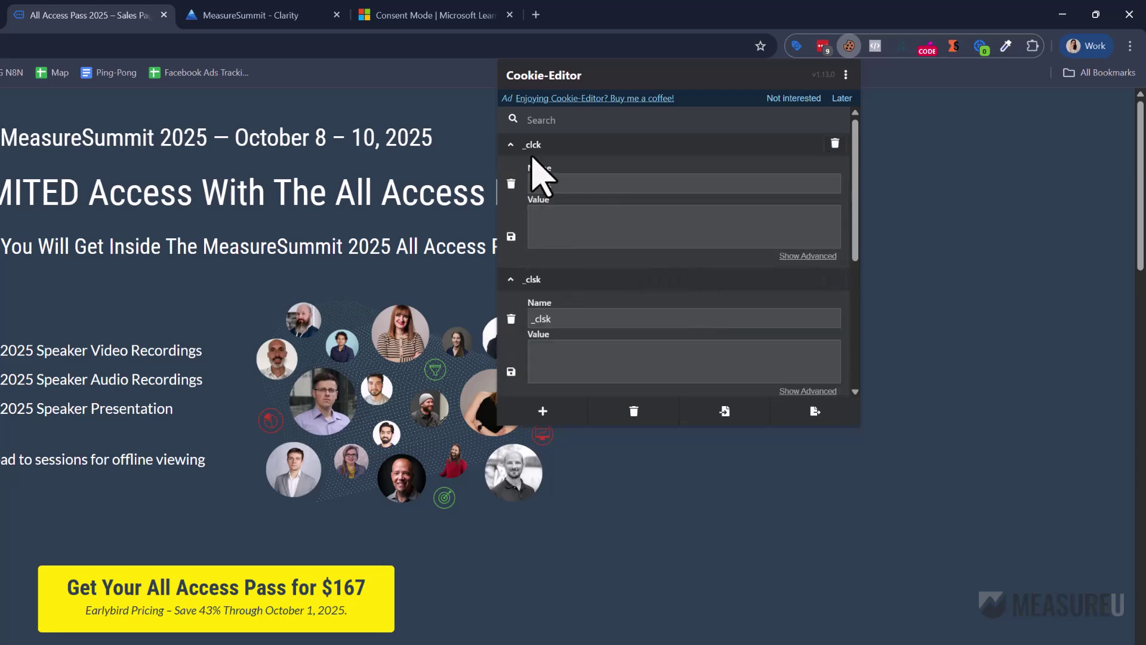
pyautogui.click(632, 321)
pyautogui.click(625, 224)
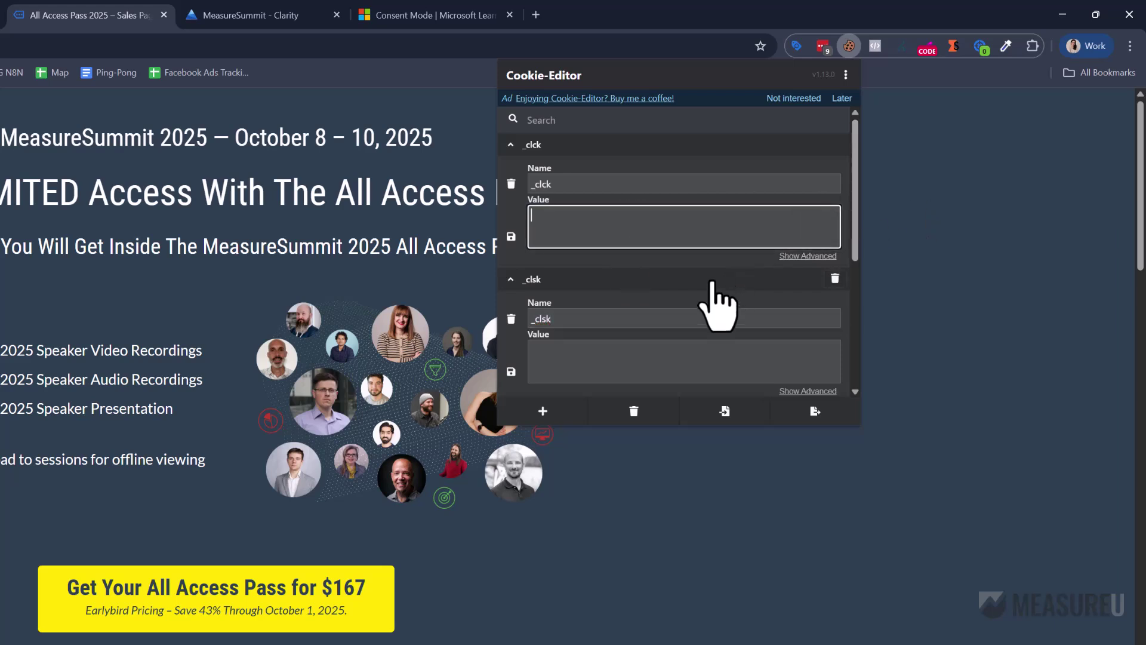
pyautogui.click(807, 255)
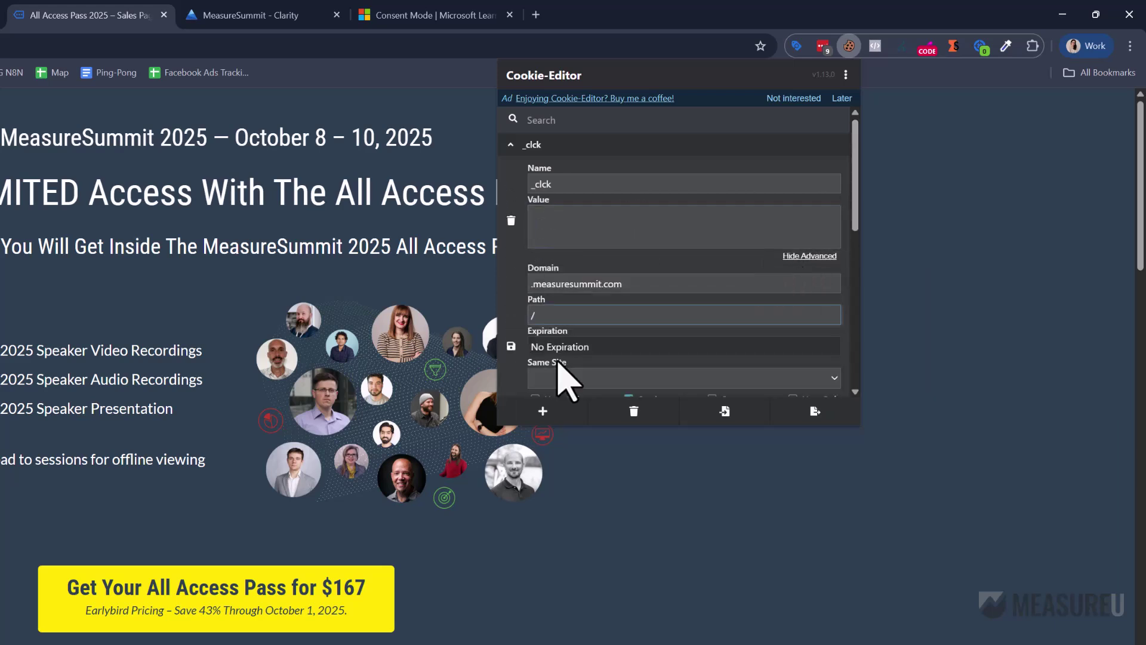
# Step: Collapse both Clarity cookie entries and return to the Tag Assistant debugger
pyautogui.click(525, 145)
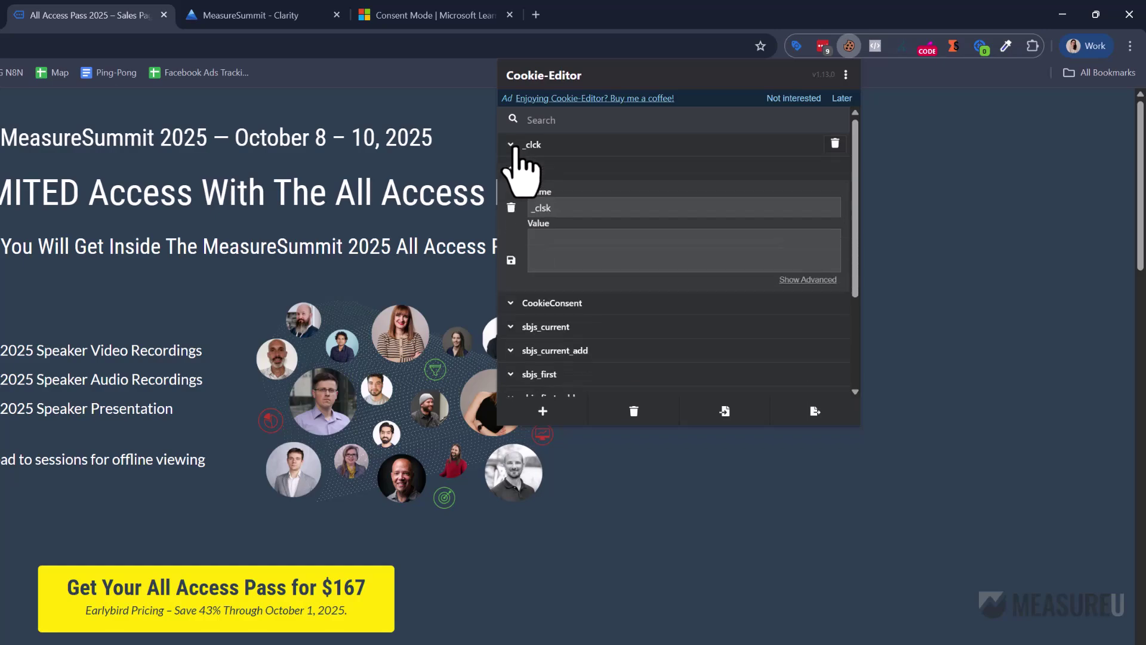
pyautogui.click(526, 166)
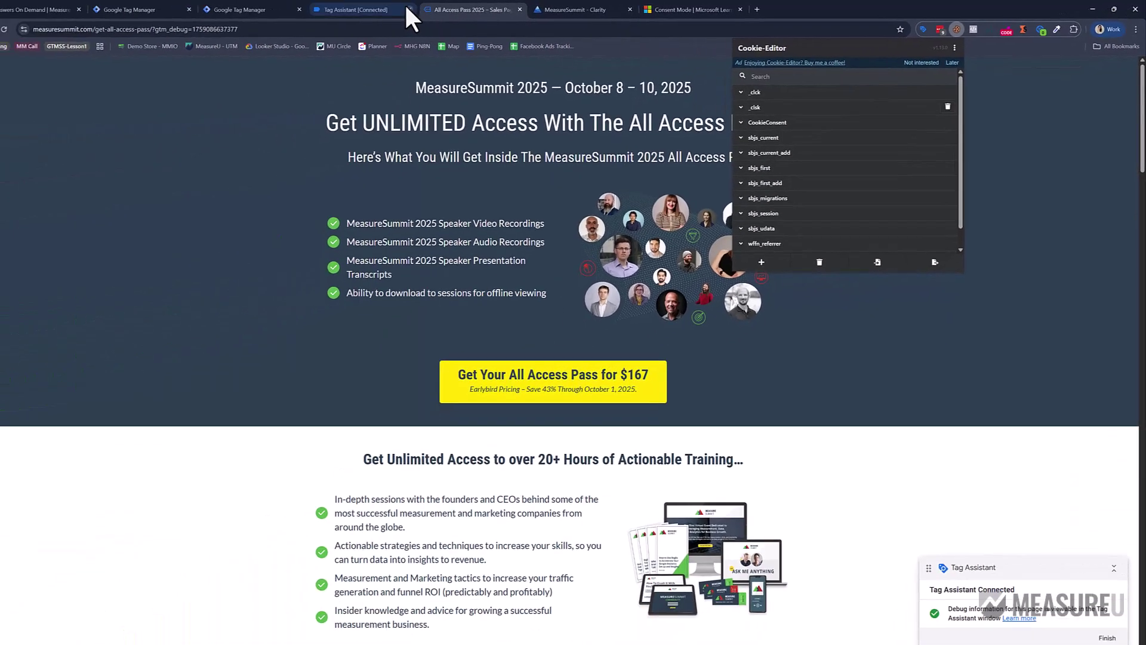
pyautogui.click(33, 13)
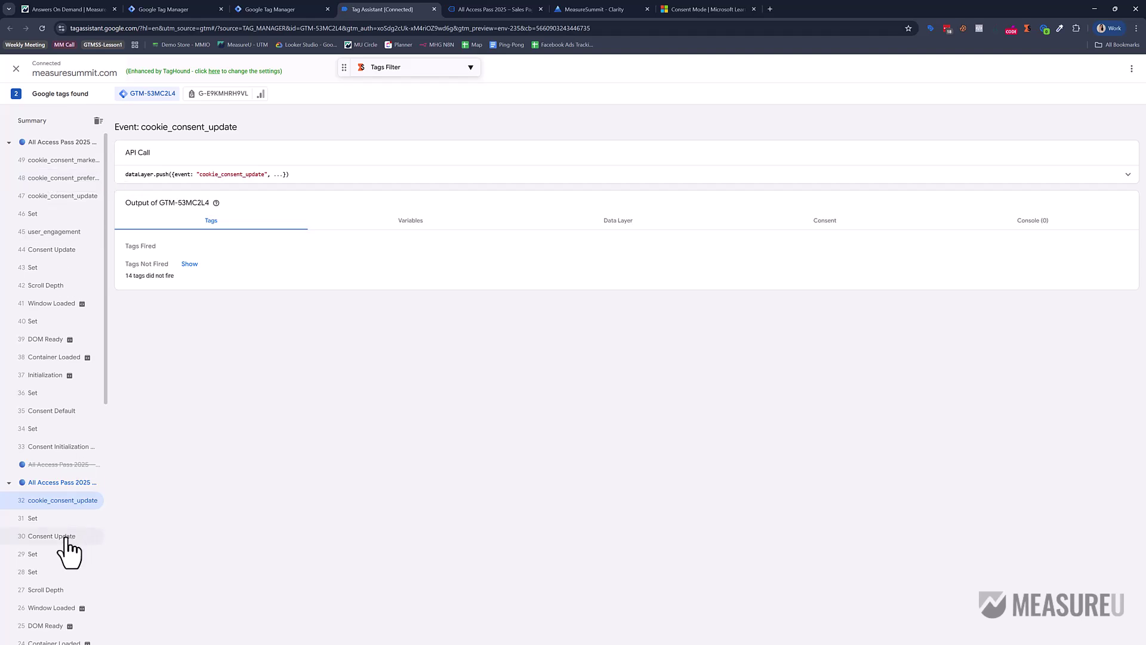
# Step: Open the CHTML - Clarity Consent Cookies tag details under event 17 cookie_consent_statistics
pyautogui.scroll(-3, 69, 546)
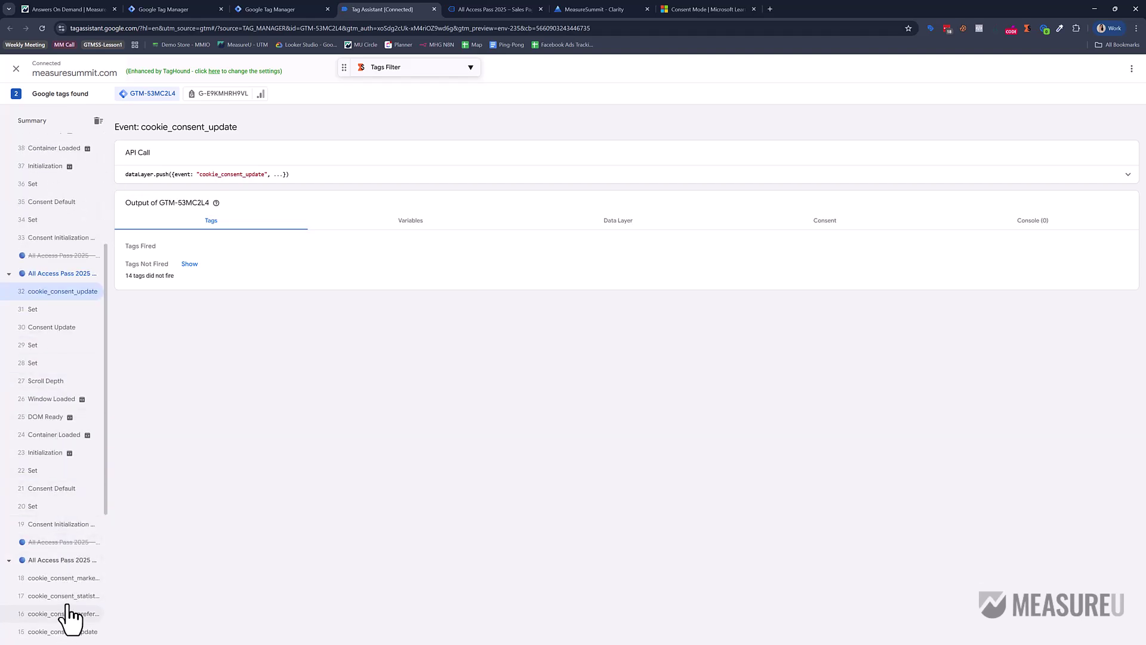
pyautogui.click(100, 595)
pyautogui.click(173, 266)
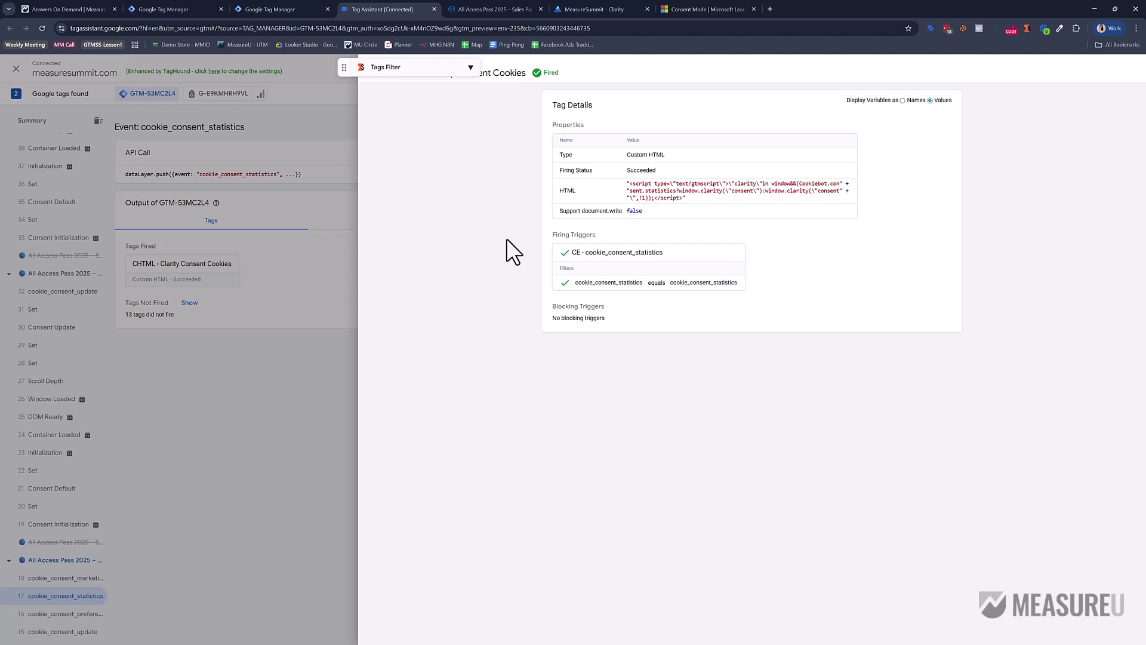
pyautogui.click(60, 2)
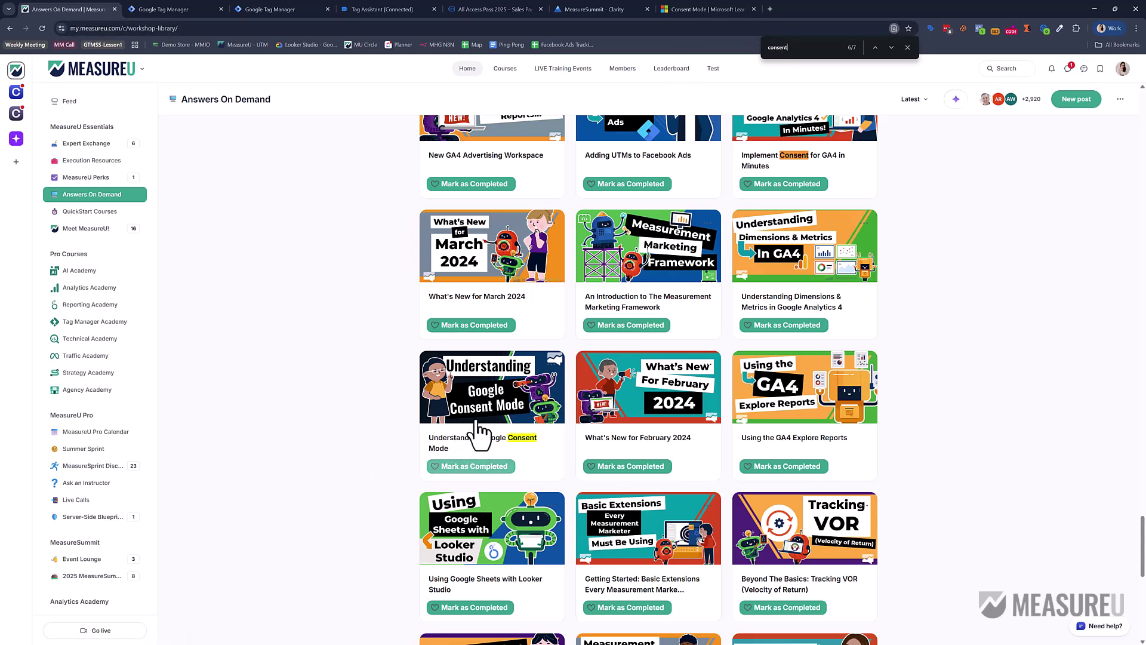
# Step: Scroll through the Answers On Demand workshop cards, then go to MeasureU's Expert Exchange community page
pyautogui.scroll(10, 554, 421)
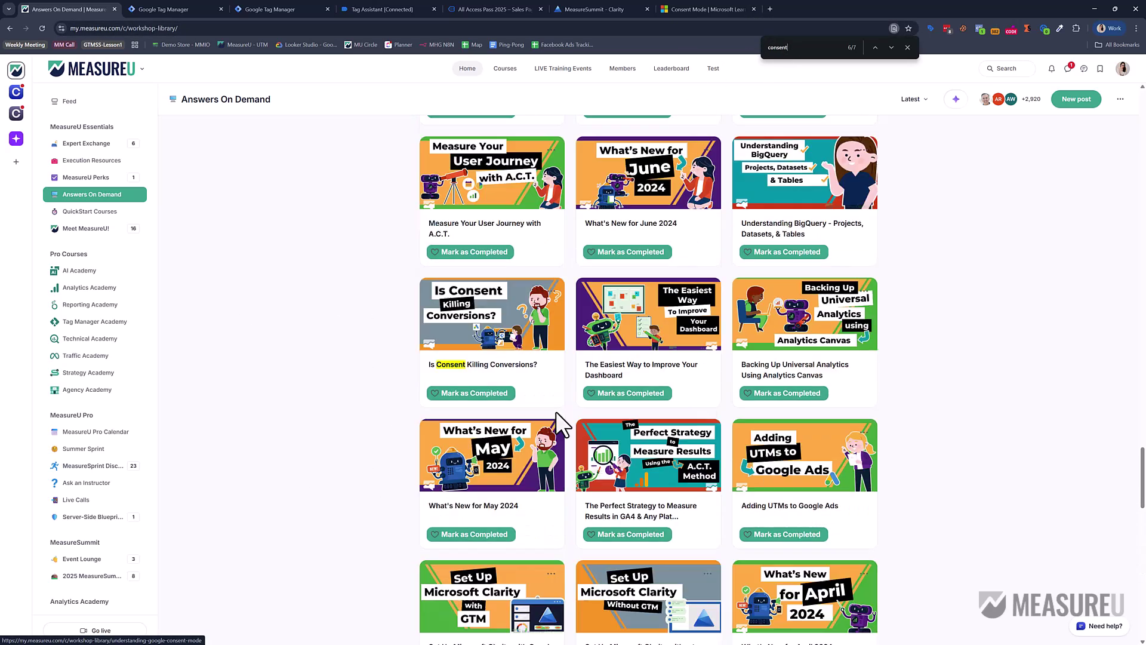
pyautogui.scroll(20, 558, 411)
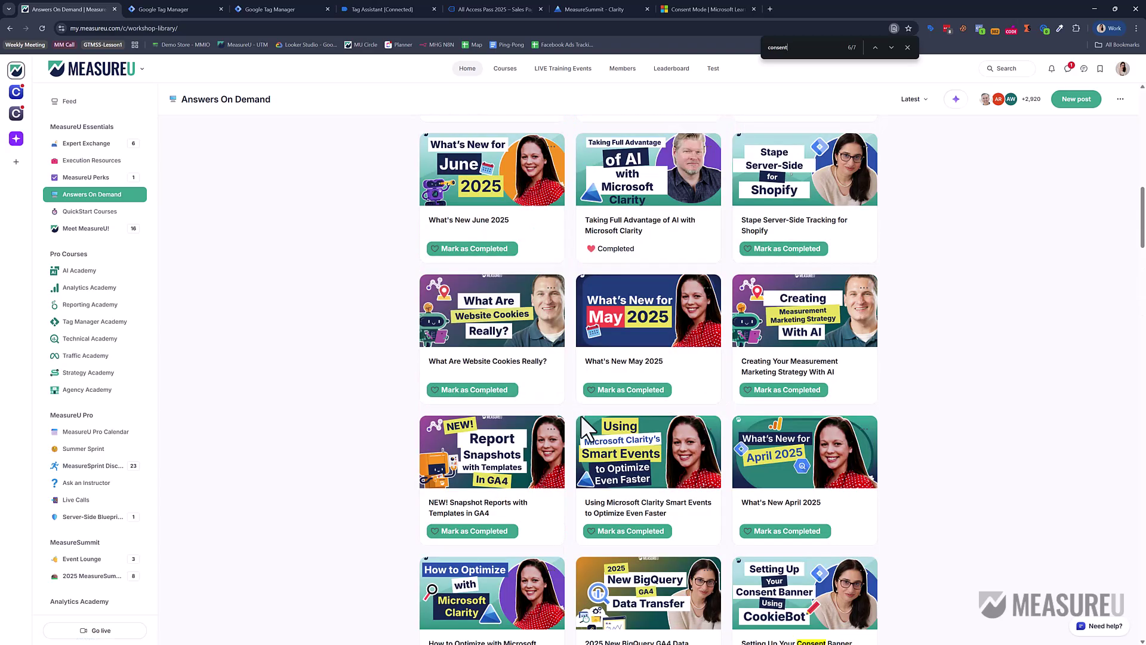
pyautogui.scroll(10, 582, 413)
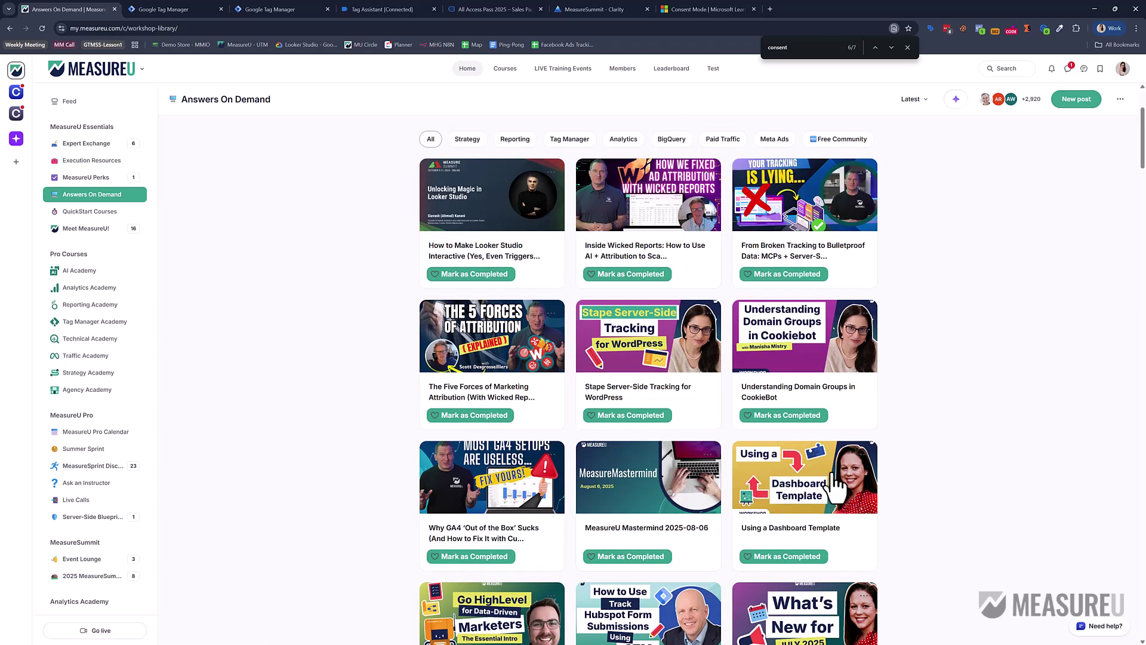
pyautogui.scroll(3, 827, 367)
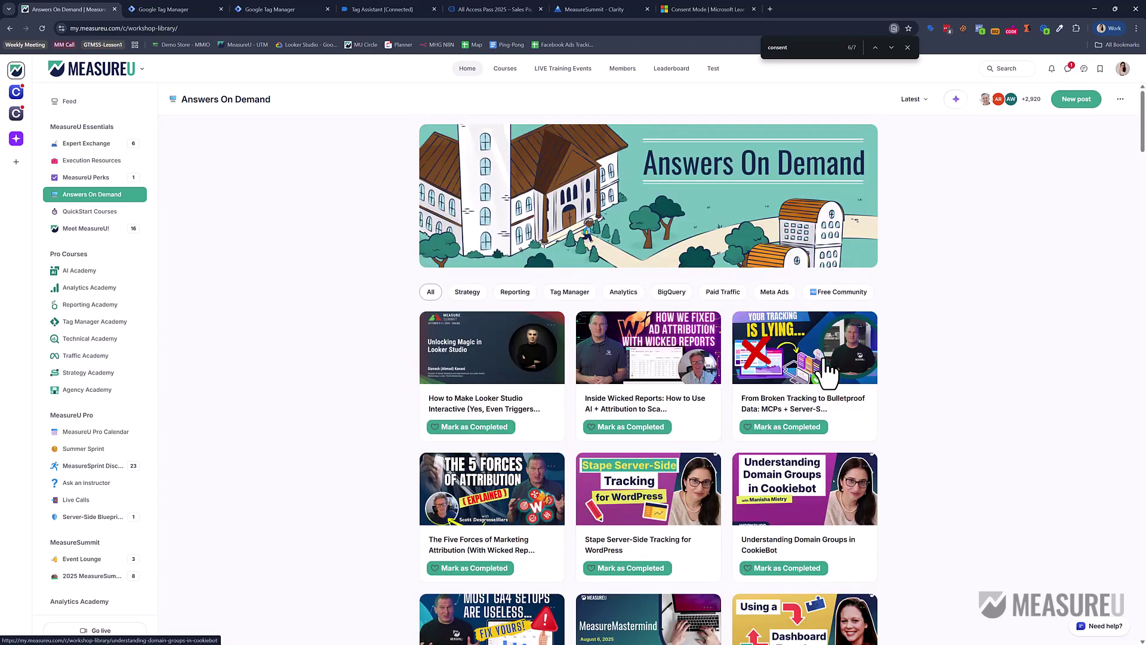
pyautogui.scroll(-15, 826, 367)
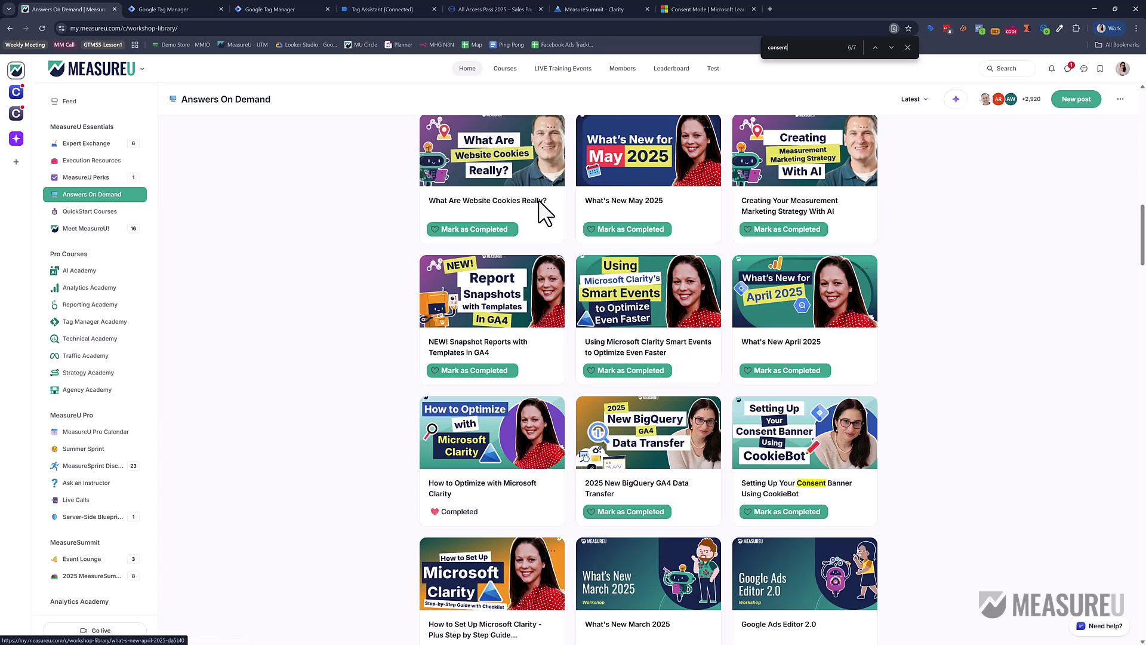
pyautogui.click(119, 144)
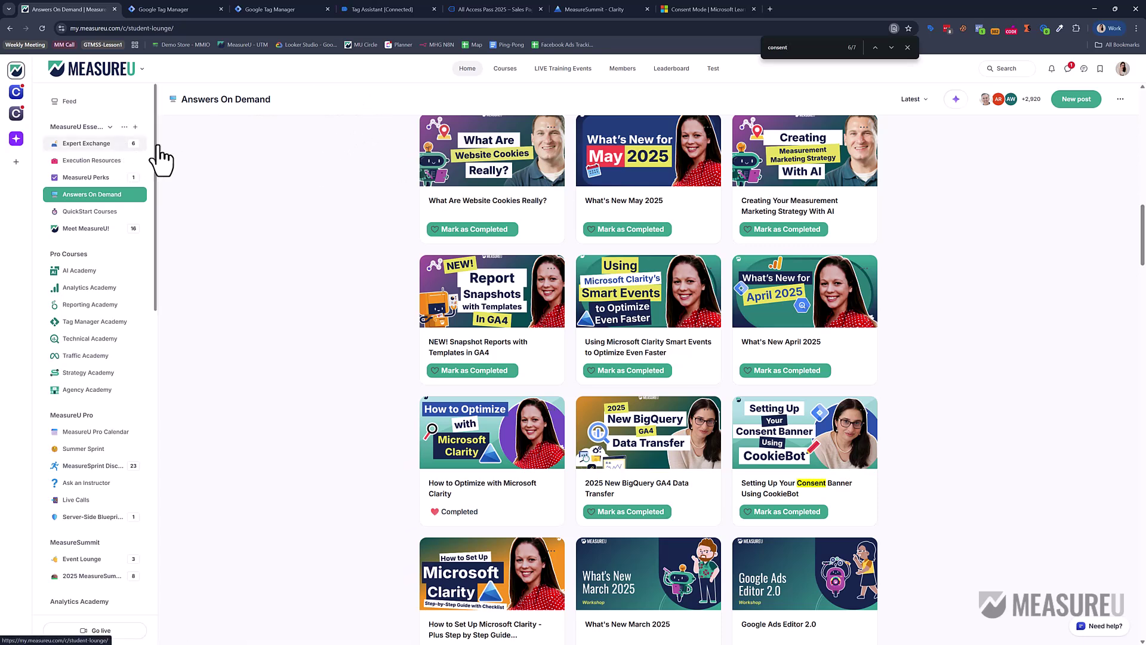